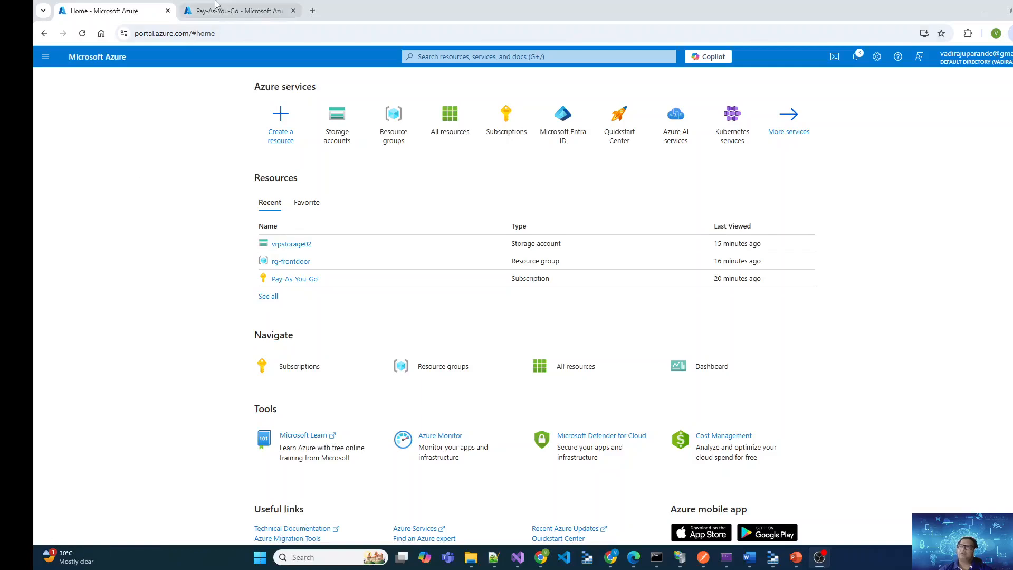
Check the registration status of the Microsoft.Cdn resource provider in the Pay-As-You-Go subscription
{"action": "left_click", "coordinate": [237, 10]}
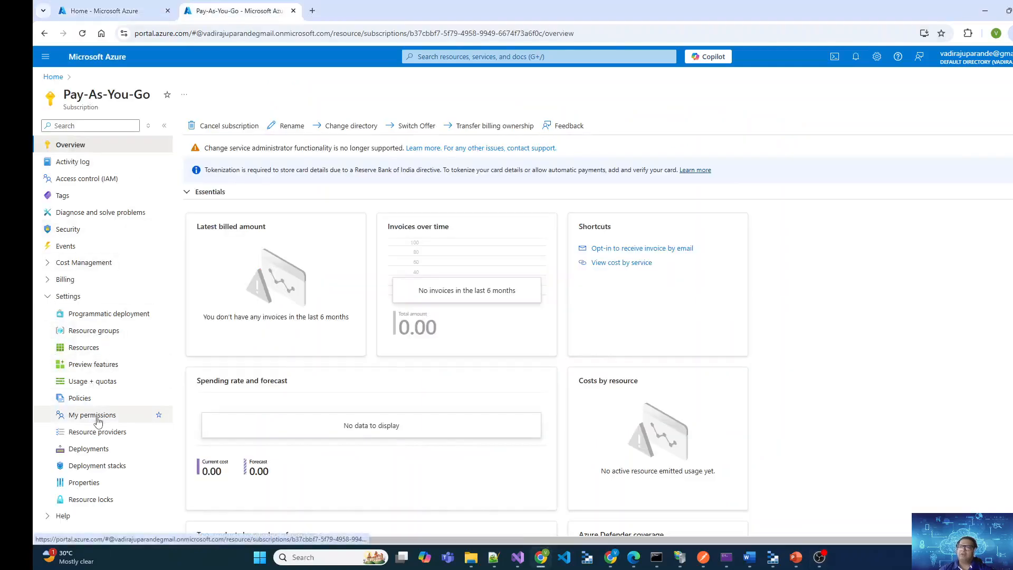
{"action": "left_click", "coordinate": [106, 433]}
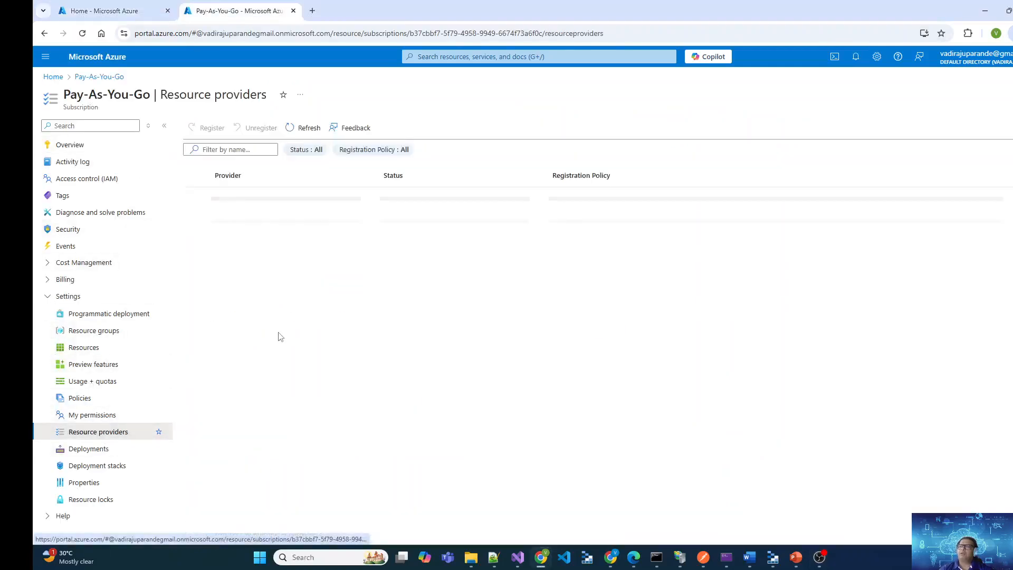
{"action": "left_click", "coordinate": [233, 149]}
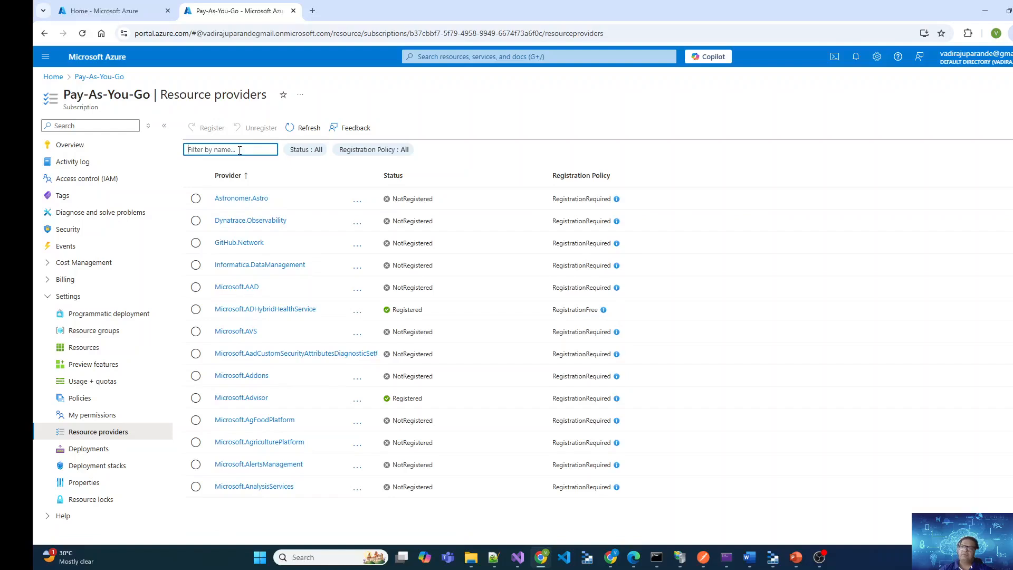
{"action": "type", "text": "cdn"}
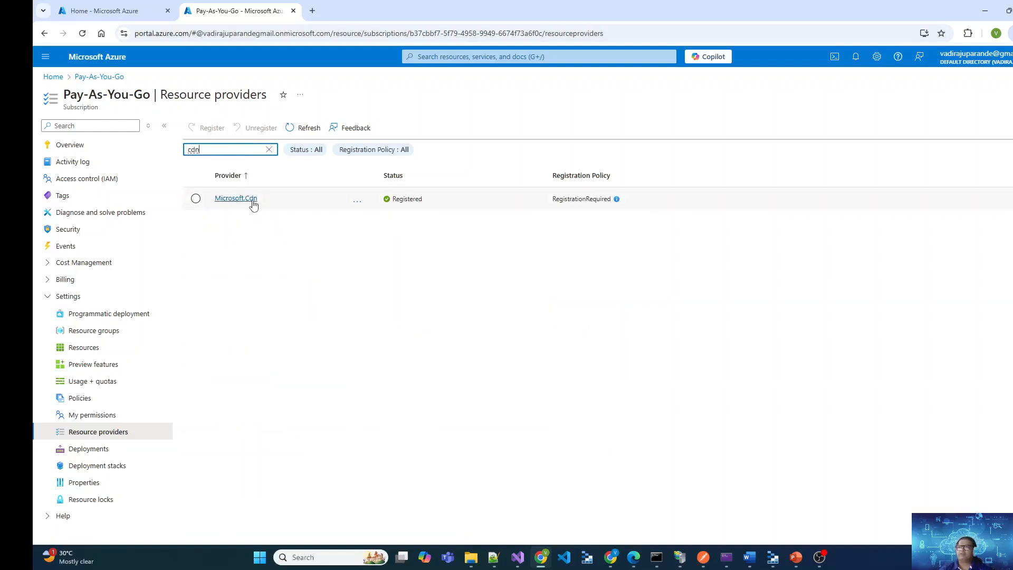
{"action": "left_click_drag", "start_coordinate": [425, 201], "coordinate": [392, 201]}
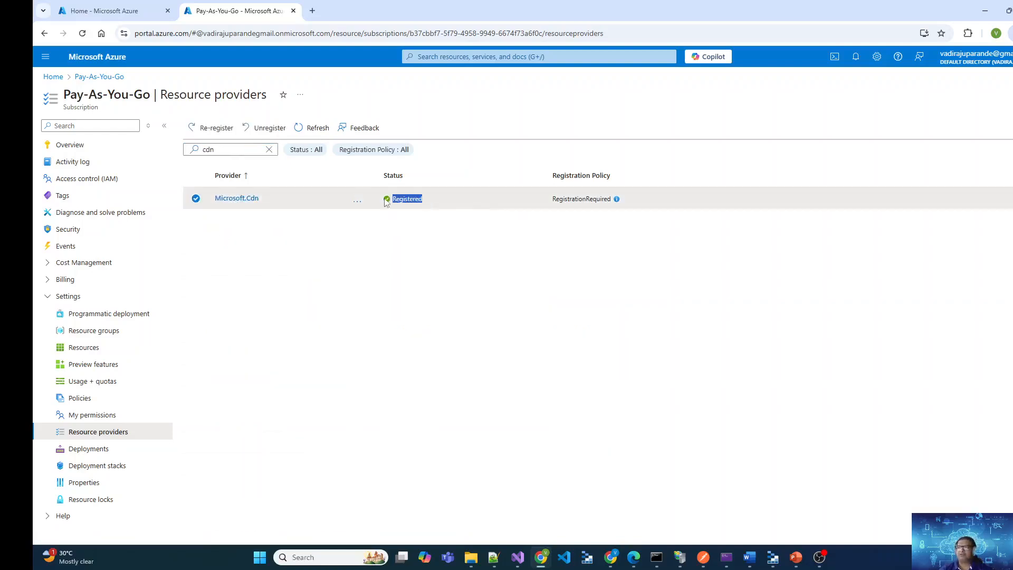
Find Front Door and CDN profiles in the marketplace and start creating an Azure Front Door with the Quick create option
{"action": "left_click", "coordinate": [91, 17]}
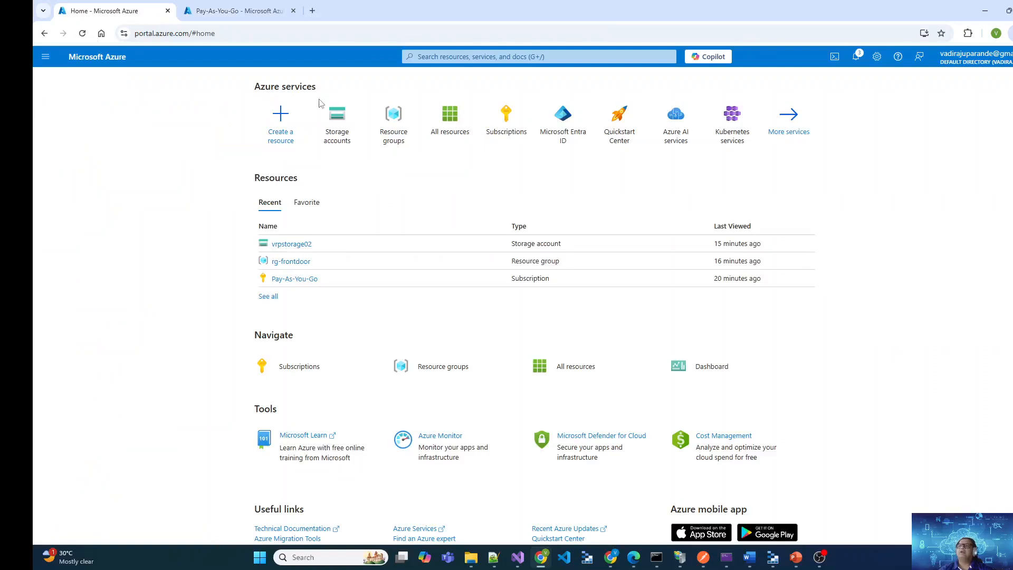
{"action": "left_click", "coordinate": [283, 127]}
{"action": "left_click", "coordinate": [262, 132]}
{"action": "type", "text": "Front Door"}
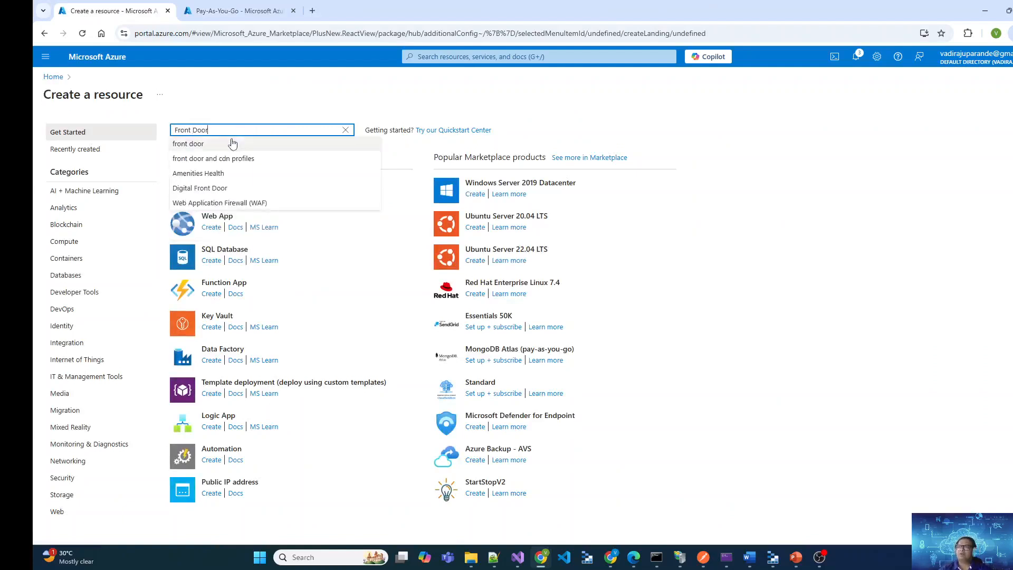
{"action": "left_click", "coordinate": [231, 143]}
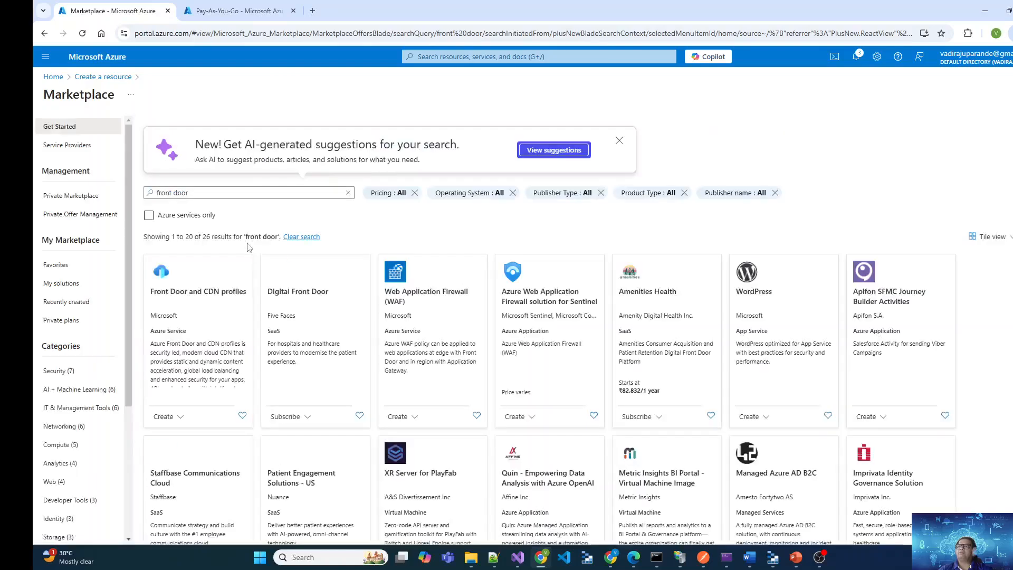
{"action": "left_click", "coordinate": [163, 418]}
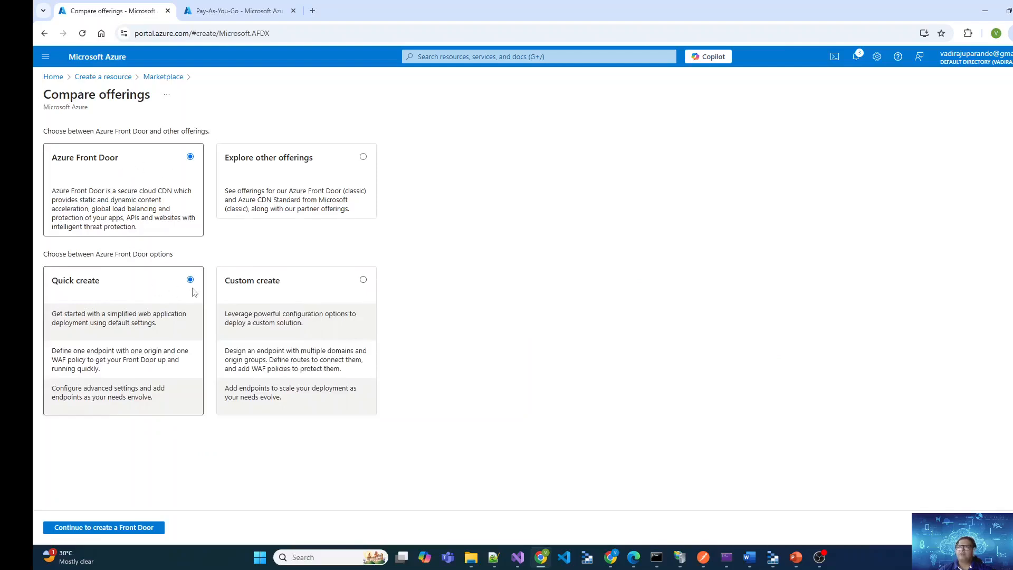
{"action": "left_click", "coordinate": [101, 528]}
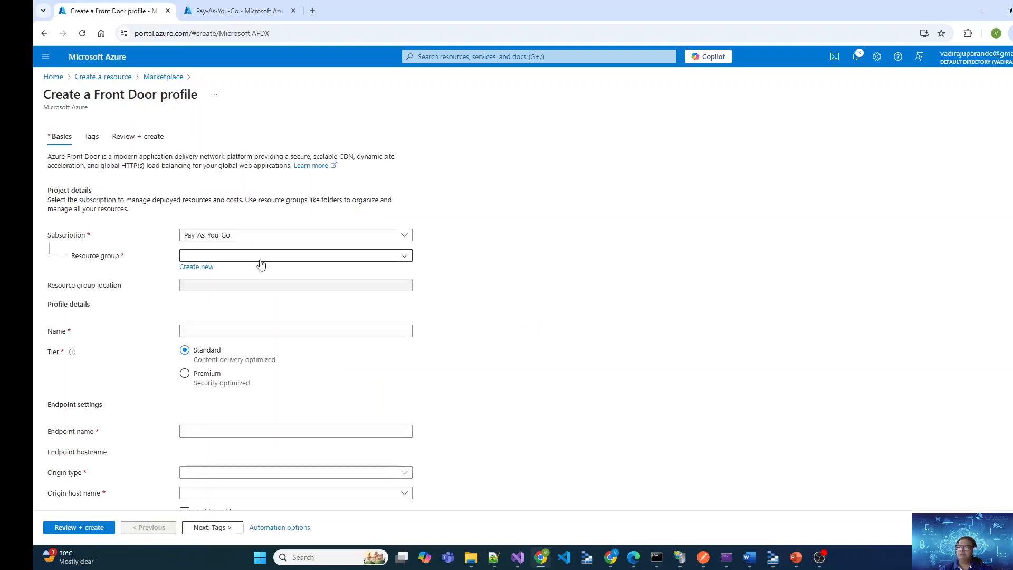
Assign the Front Door profile to resource group rg-frontdoor and name it fddemo
{"action": "left_click", "coordinate": [261, 258]}
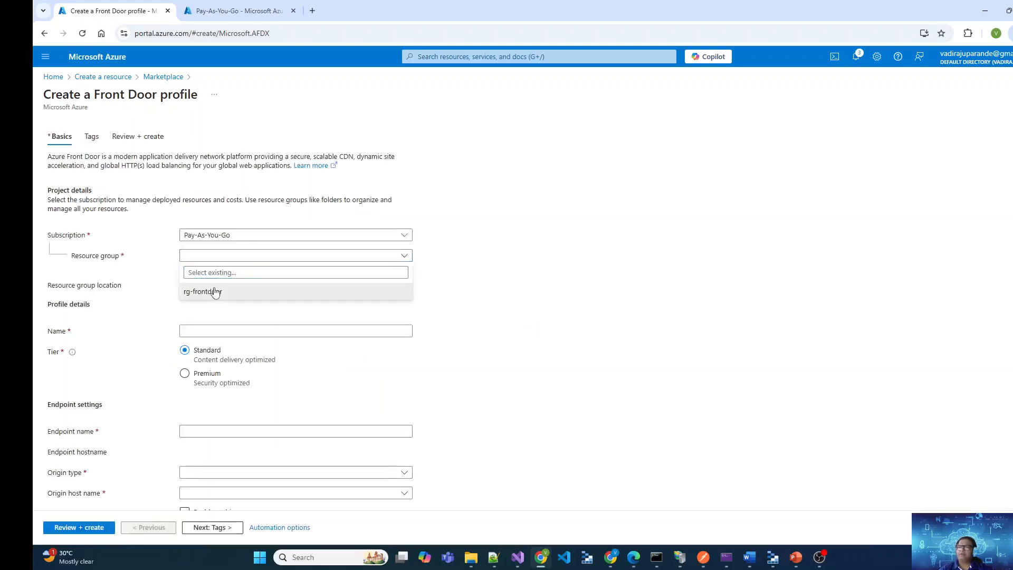
{"action": "left_click", "coordinate": [214, 292]}
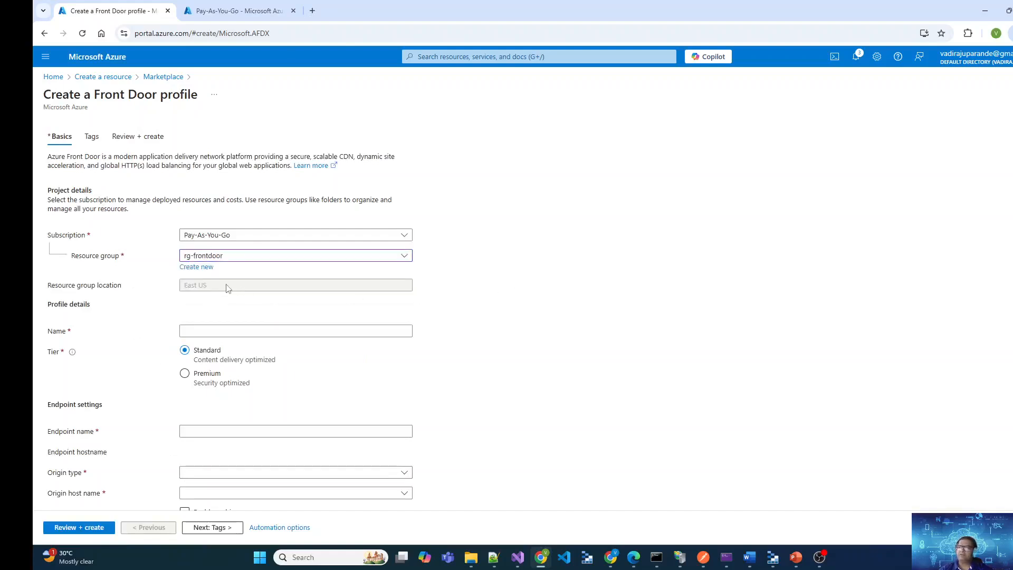
{"action": "left_click", "coordinate": [295, 330]}
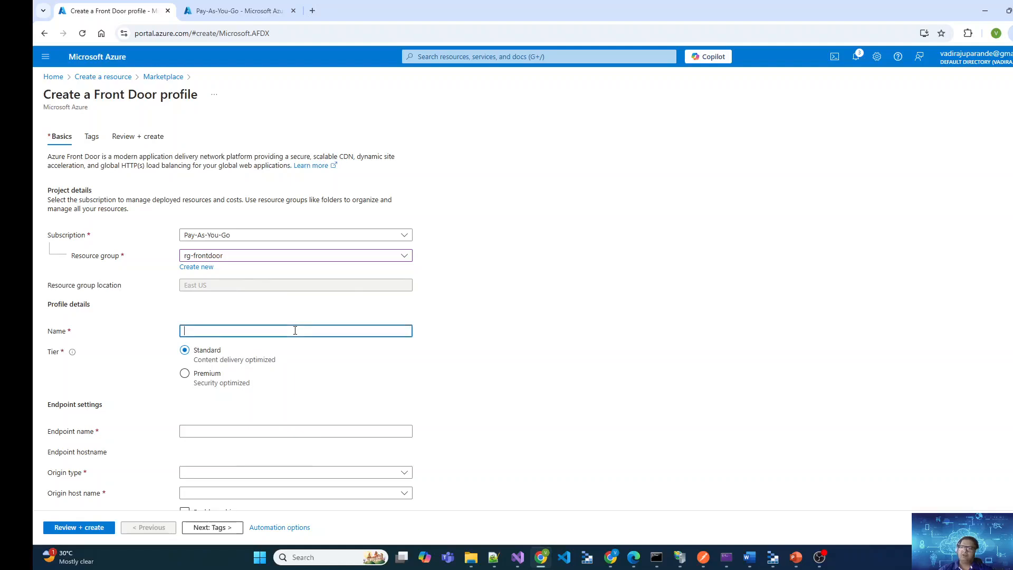
{"action": "type", "text": "fdd"}
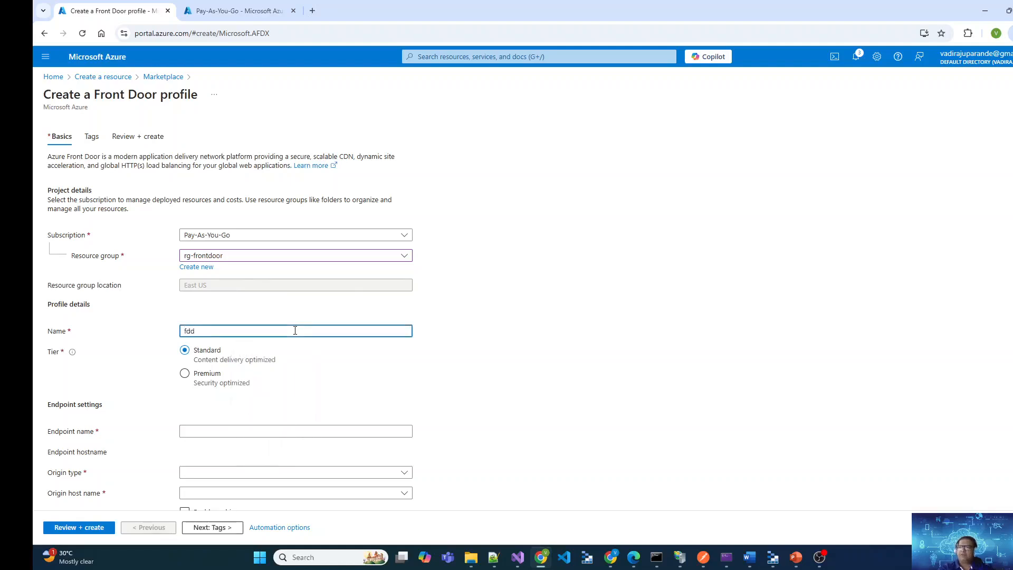
{"action": "type", "text": "edemo"}
{"action": "key", "text": "Tab"}
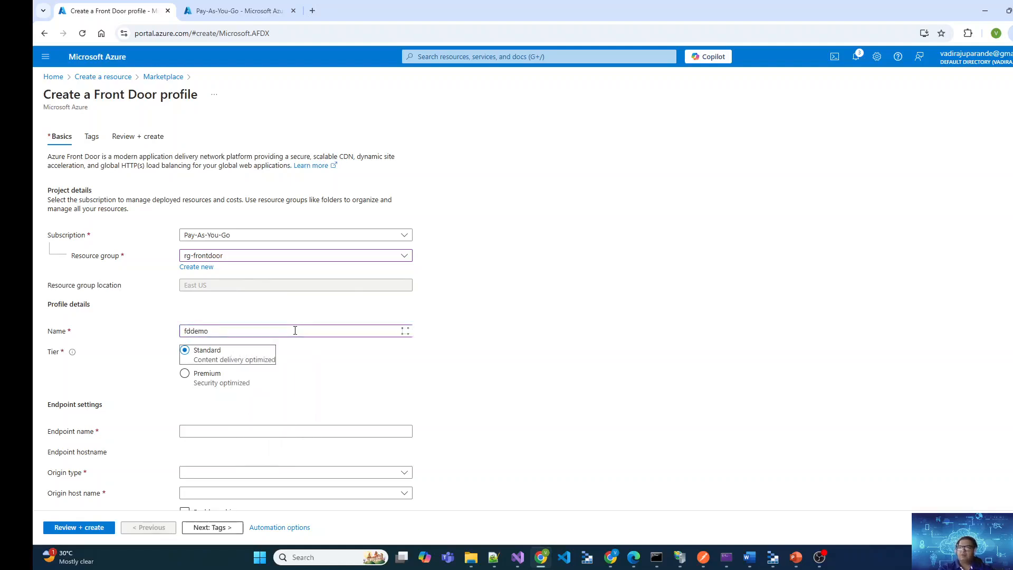
Name the Front Door endpoint fddemo and check its generated hostname
{"action": "scroll", "coordinate": [531, 343], "scroll_direction": "down", "scroll_amount": 1}
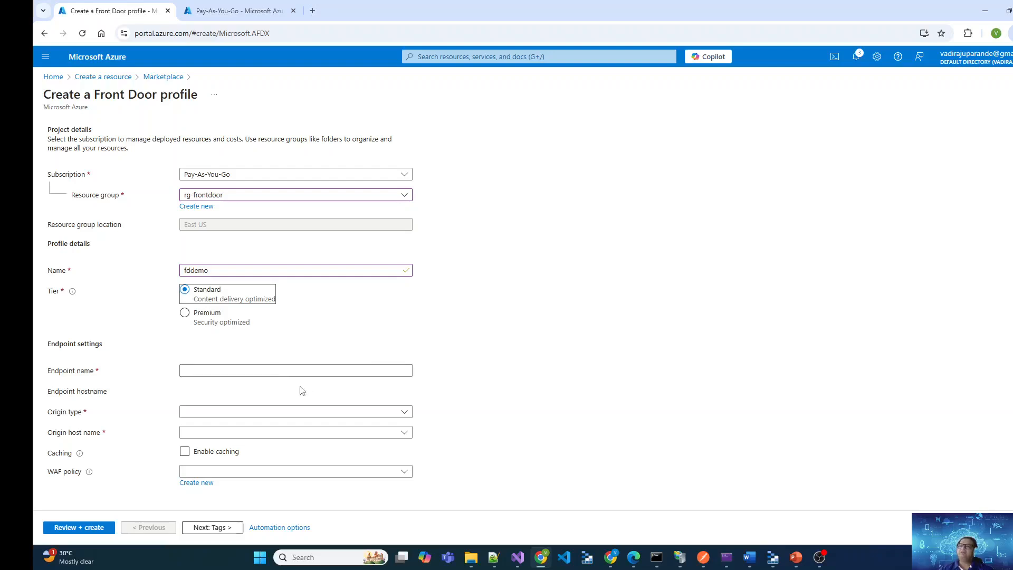
{"action": "left_click", "coordinate": [273, 372]}
{"action": "type", "text": "f"}
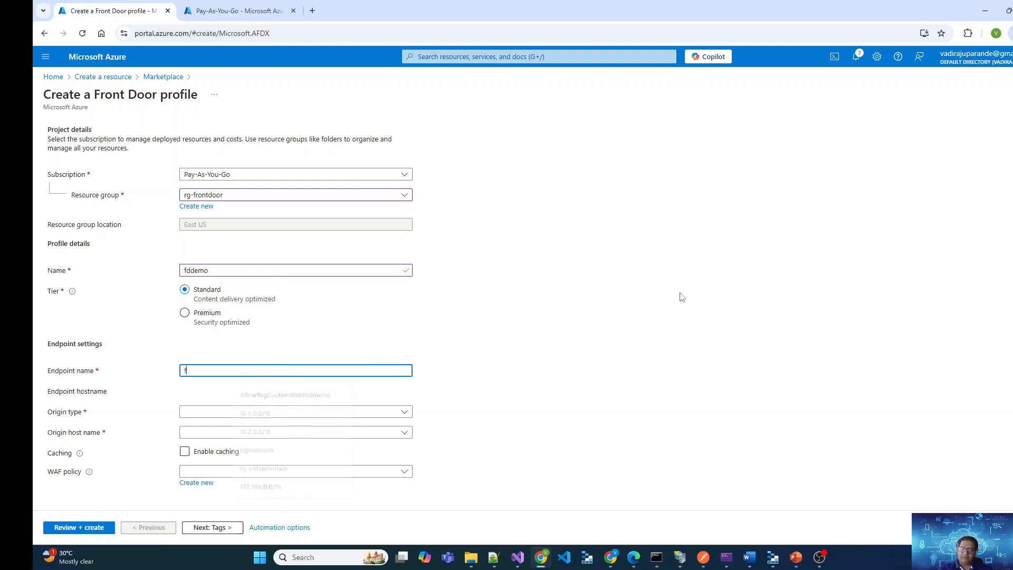
{"action": "type", "text": "deemo"}
{"action": "key", "text": "Tab"}
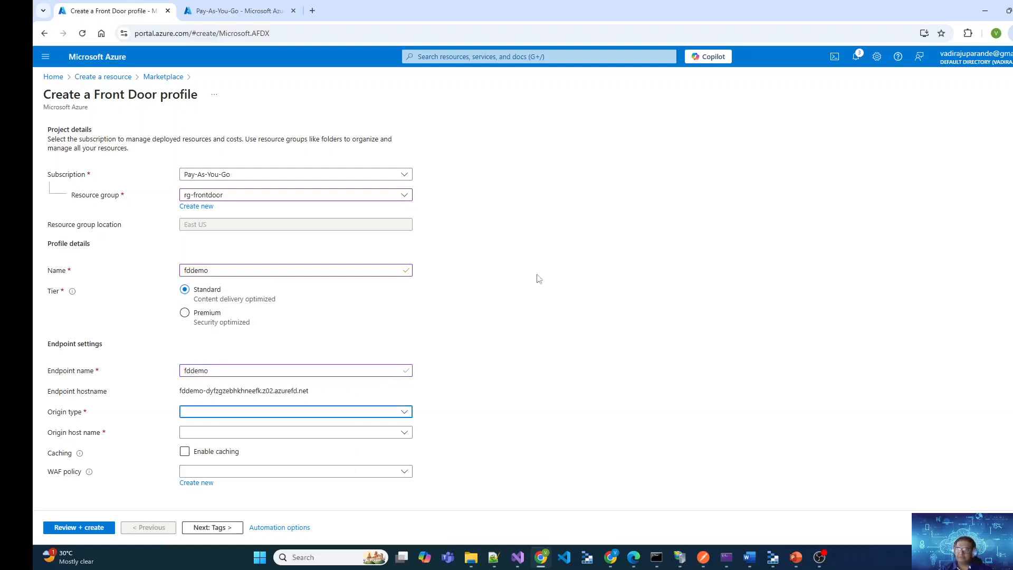
{"action": "left_click_drag", "start_coordinate": [169, 396], "coordinate": [333, 400]}
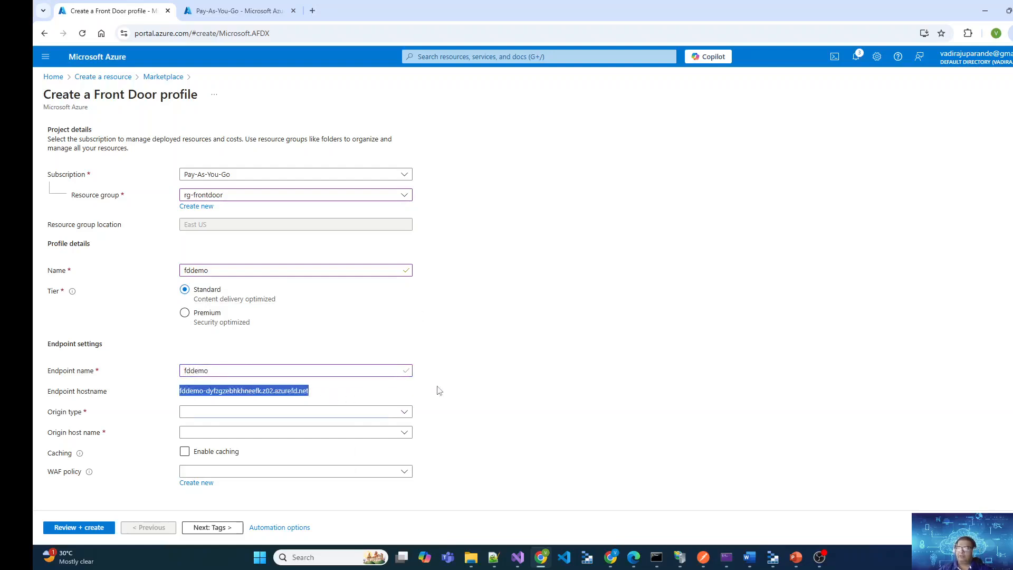
{"action": "left_click", "coordinate": [505, 397]}
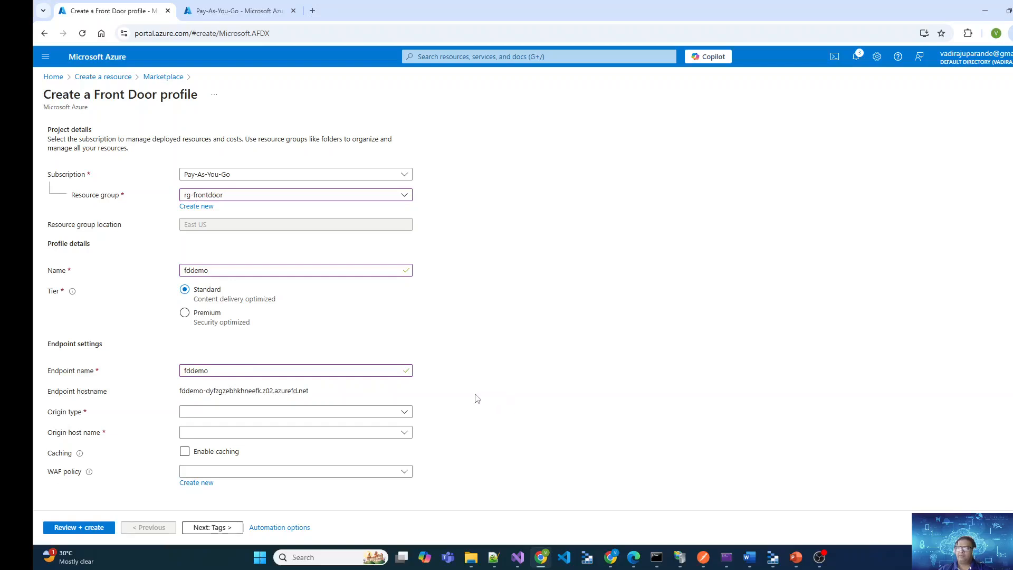
Set the endpoint's origin type to Storage (Static website) and its origin host name to vrpstorage02.z13.web.core.windows.net
{"action": "left_click", "coordinate": [362, 421]}
{"action": "left_click", "coordinate": [540, 415]}
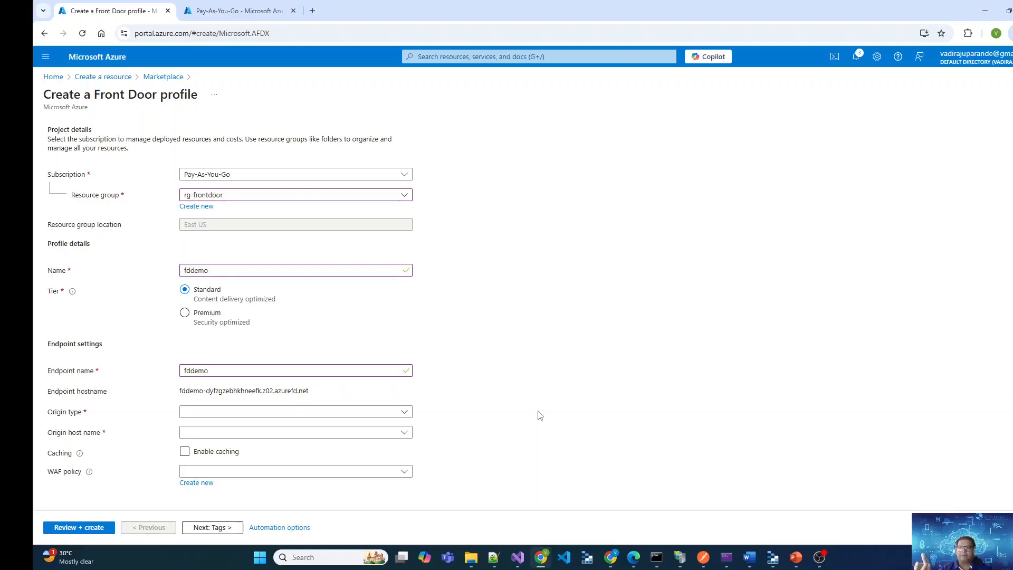
{"action": "left_click", "coordinate": [334, 411]}
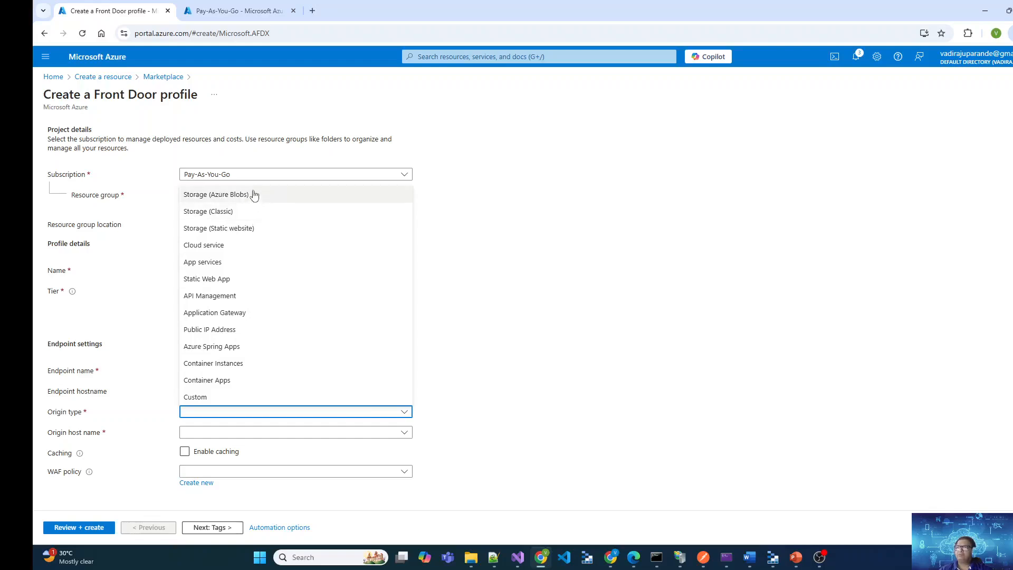
{"action": "left_click", "coordinate": [237, 229]}
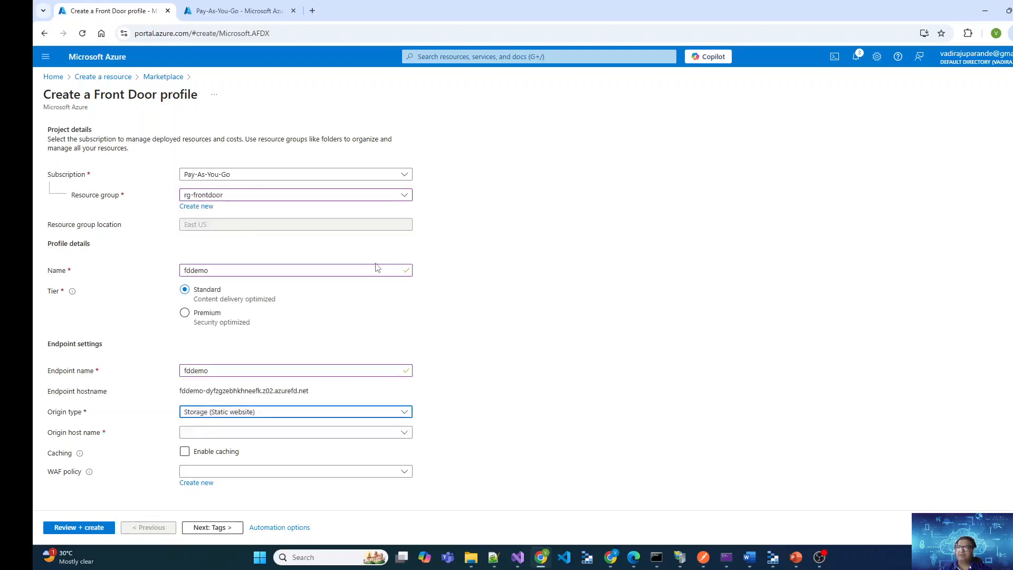
{"action": "left_click", "coordinate": [262, 429]}
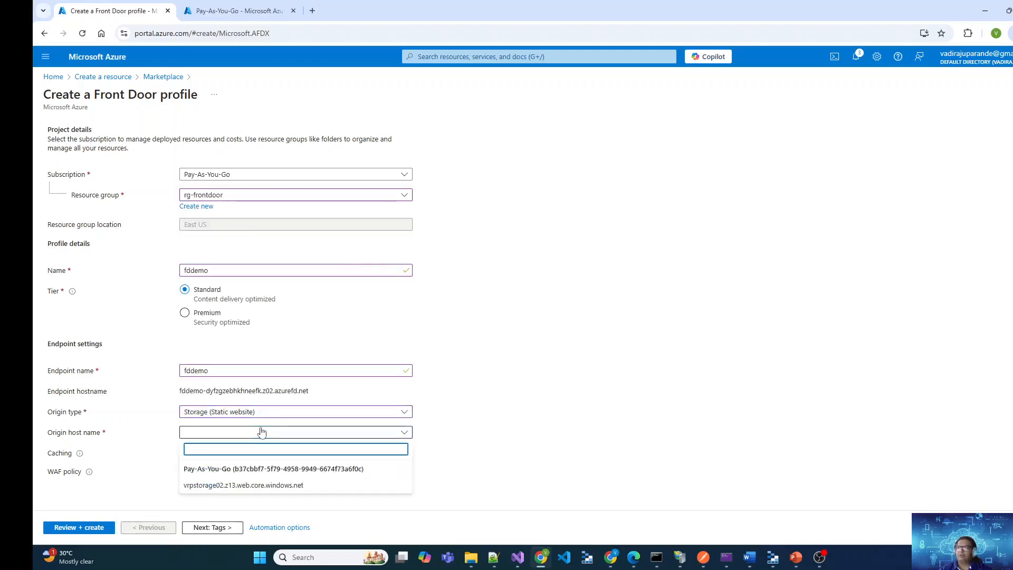
{"action": "left_click", "coordinate": [250, 487]}
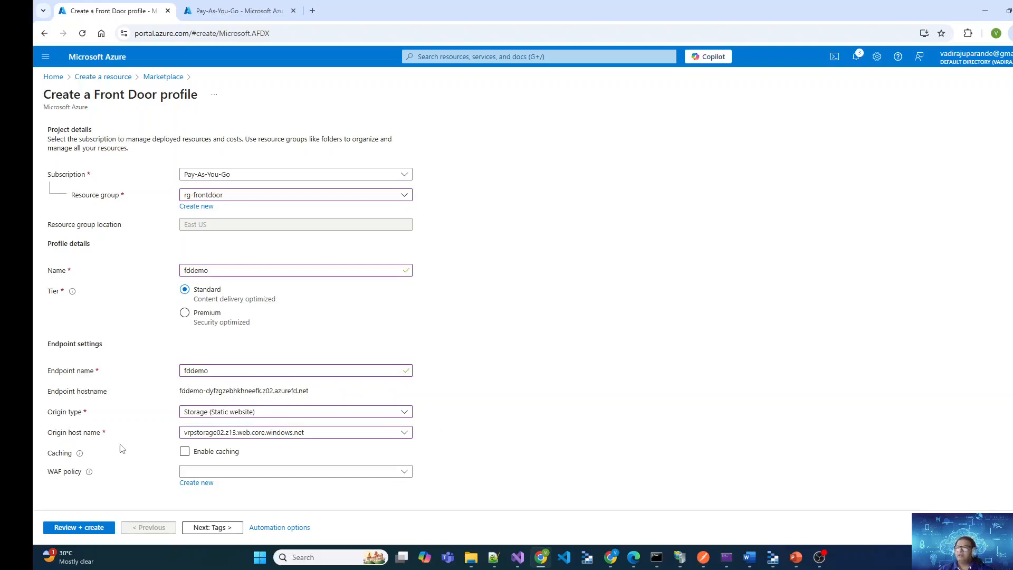
{"action": "left_click", "coordinate": [258, 451]}
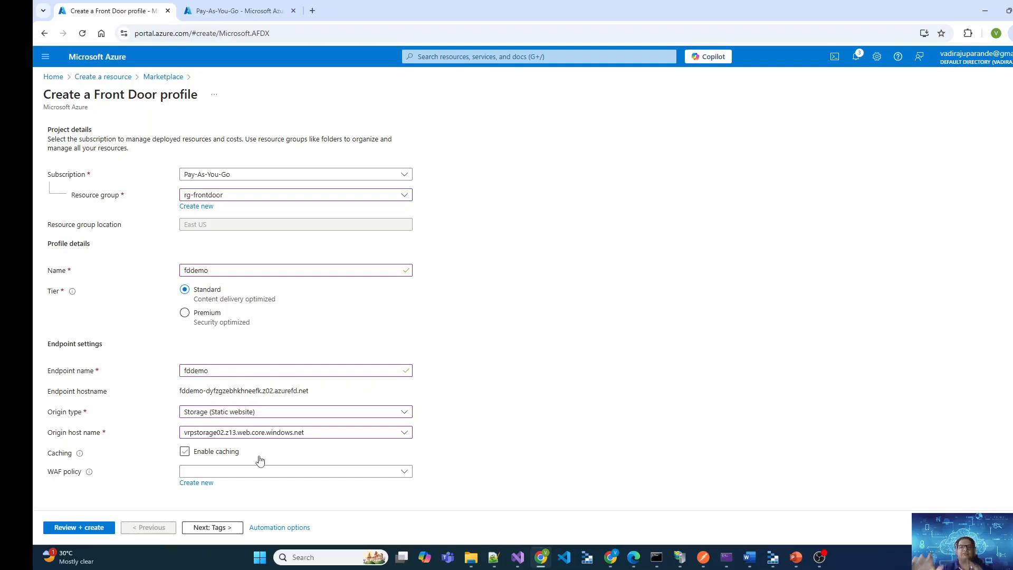
{"action": "left_click", "coordinate": [260, 460]}
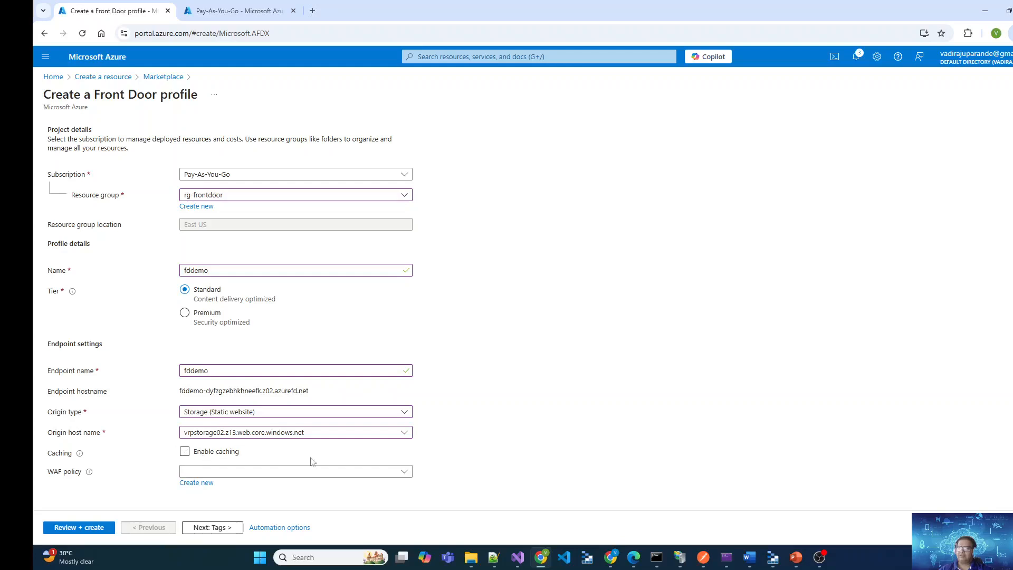
{"action": "left_click", "coordinate": [343, 477]}
{"action": "left_click", "coordinate": [477, 468]}
Leave the tags empty, review the Front Door profile configuration and create the profile
{"action": "left_click", "coordinate": [212, 527]}
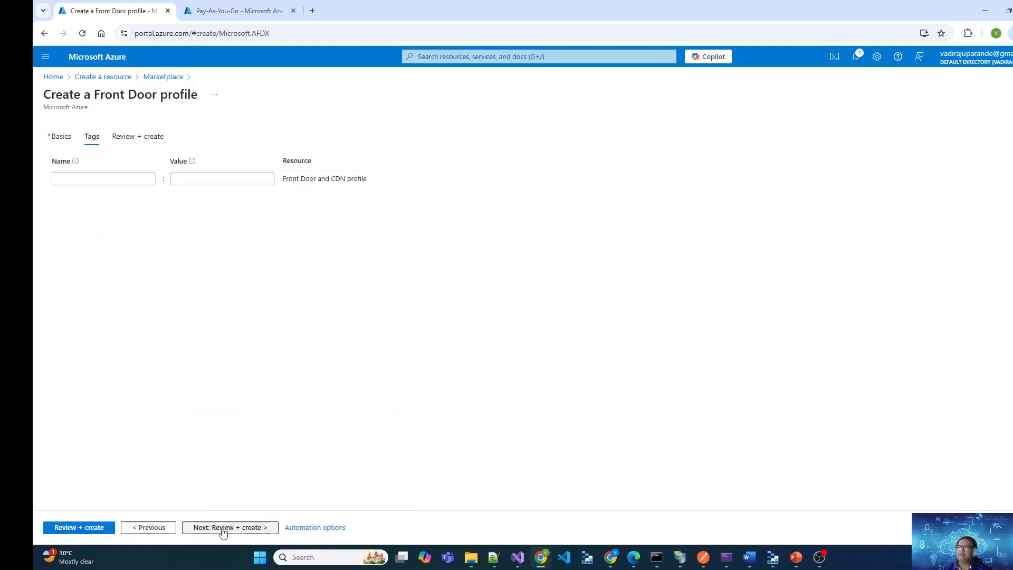
{"action": "left_click", "coordinate": [220, 532]}
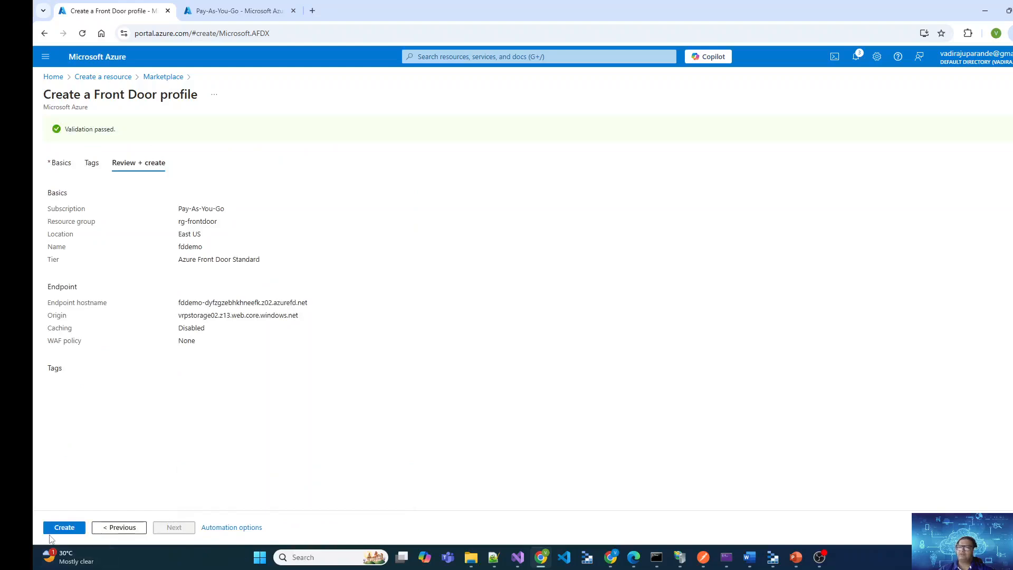
{"action": "left_click", "coordinate": [58, 531]}
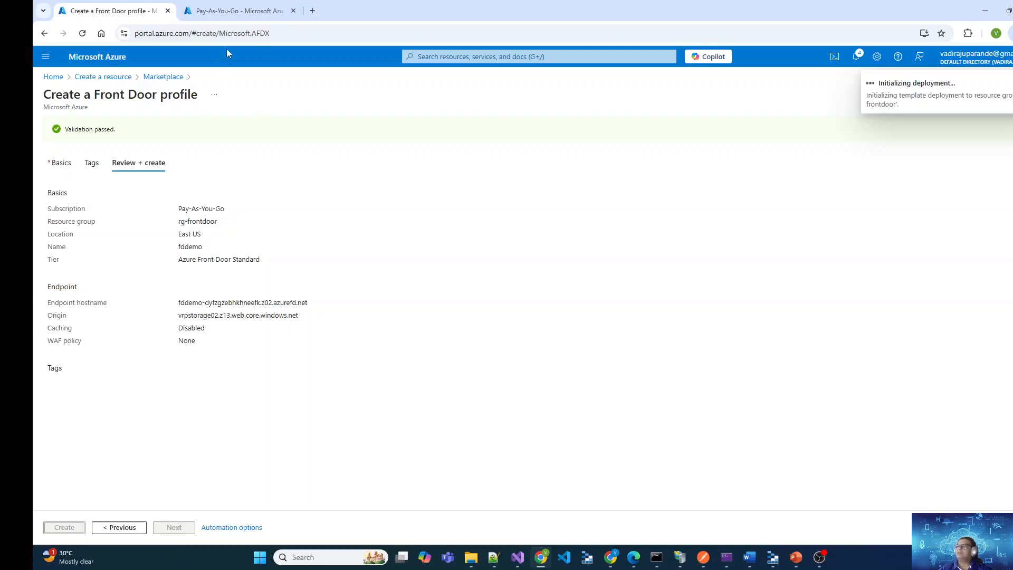
In the other portal browser tab, search for storage accounts and open the vrpstorage02 storage account
{"action": "left_click", "coordinate": [238, 11]}
{"action": "left_click", "coordinate": [52, 77]}
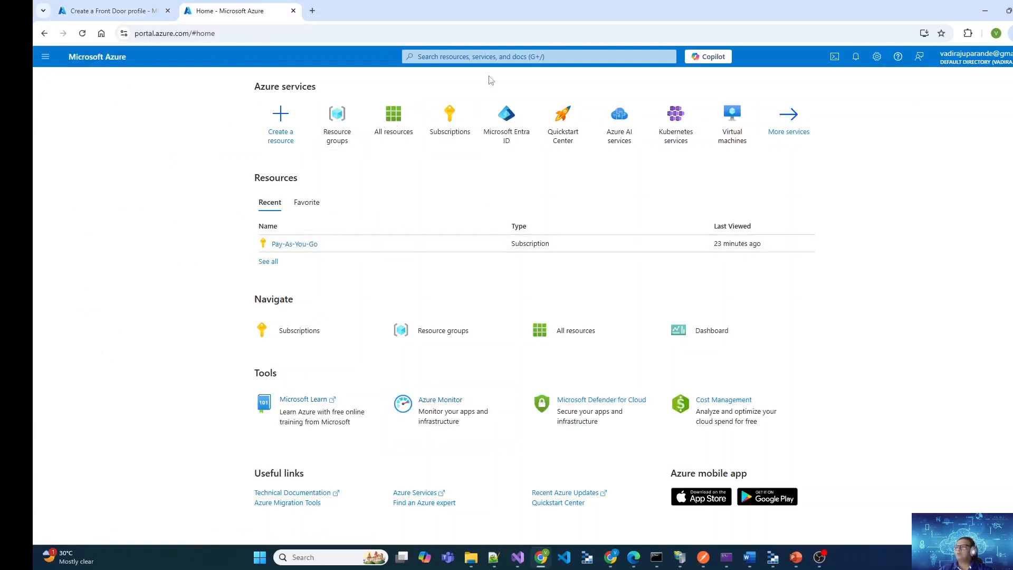
{"action": "left_click", "coordinate": [499, 56]}
{"action": "type", "text": "storage"}
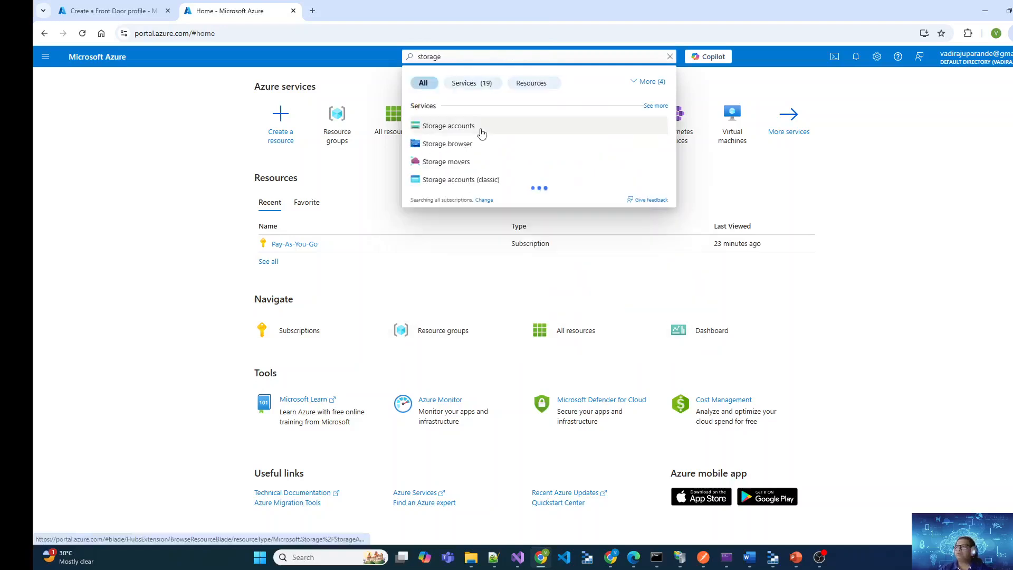
{"action": "left_click", "coordinate": [482, 133]}
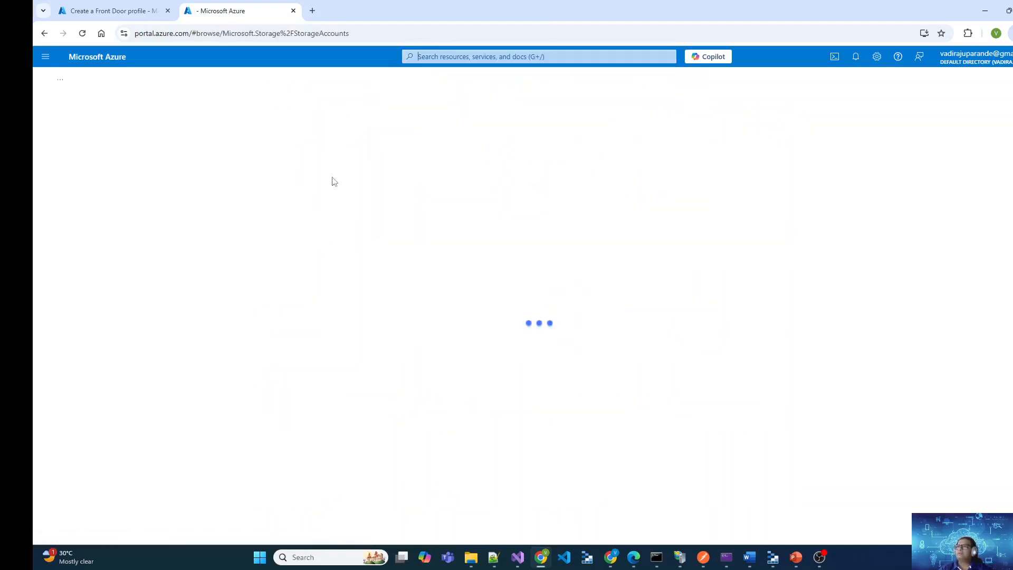
{"action": "left_click", "coordinate": [100, 210]}
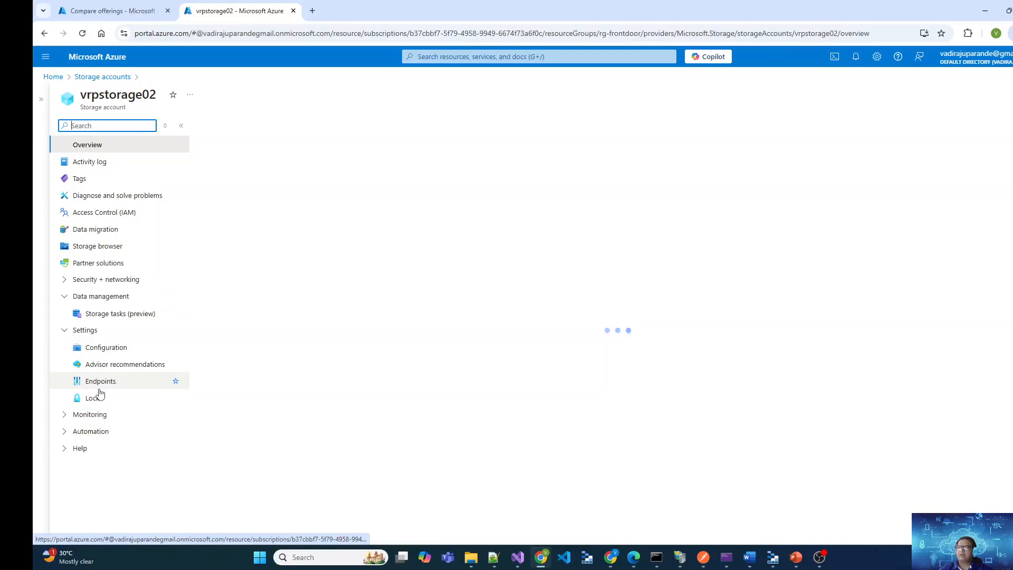
{"action": "left_click", "coordinate": [102, 353]}
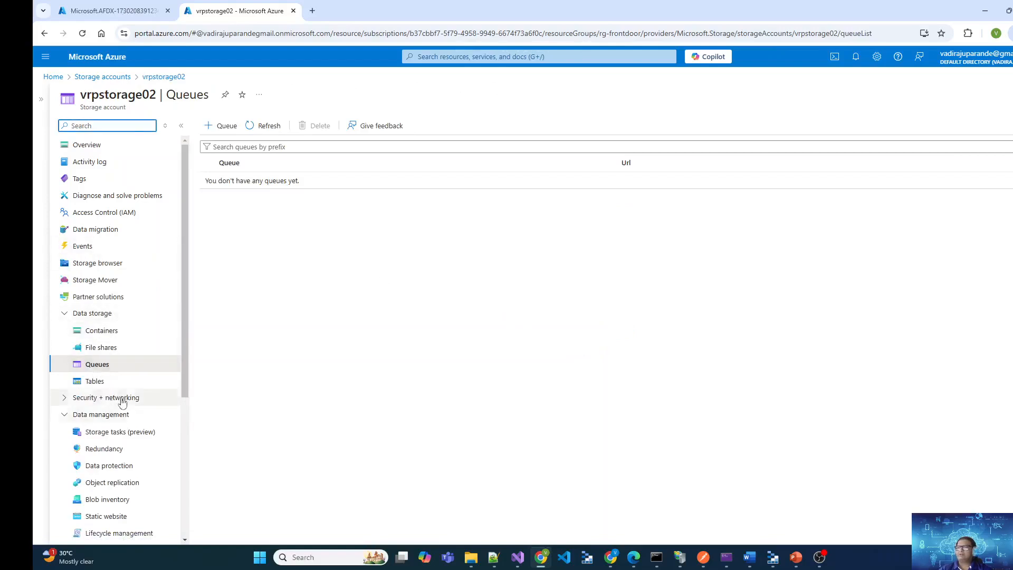
{"action": "scroll", "coordinate": [123, 389], "scroll_direction": "down", "scroll_amount": 3}
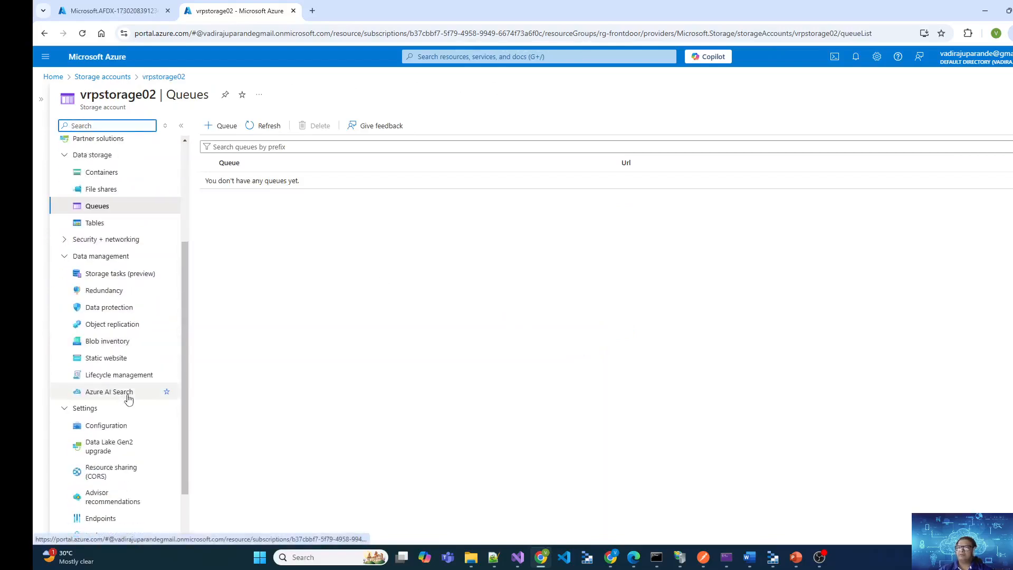
{"action": "left_click", "coordinate": [118, 359]}
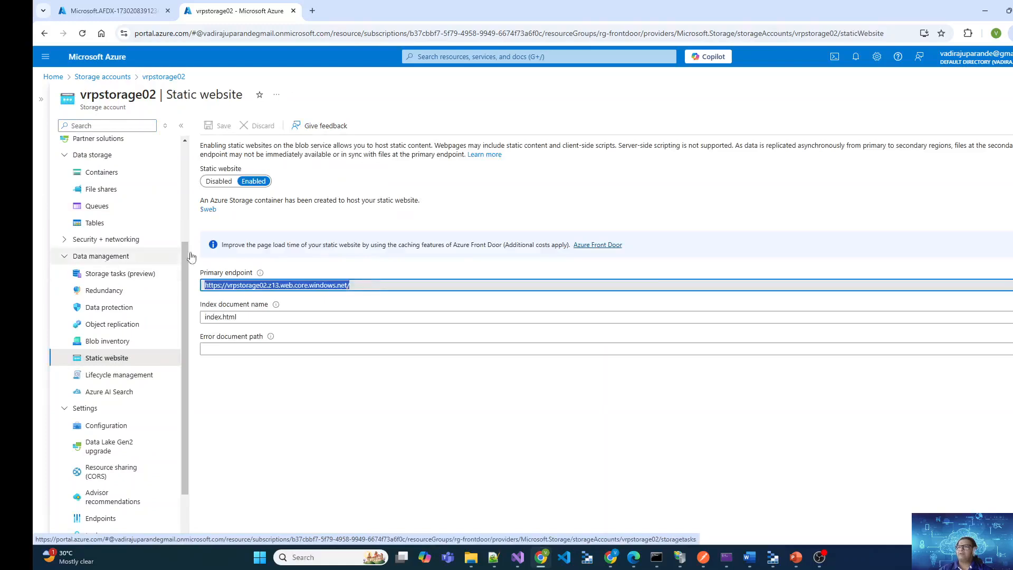
{"action": "left_click", "coordinate": [312, 11]}
{"action": "type", "text": "https://vrpstorage02.z13.web.core.windows.net/"}
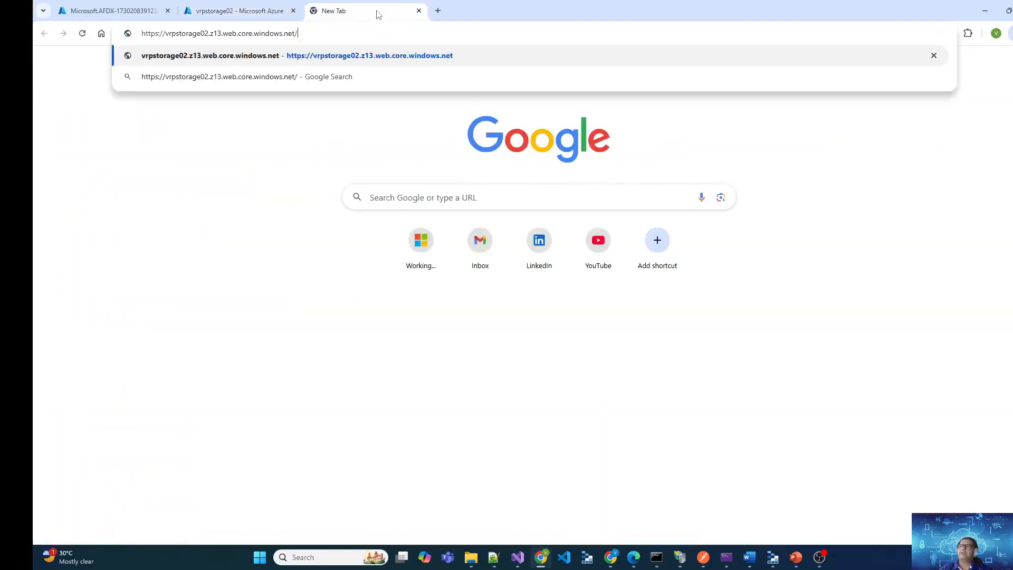
{"action": "key", "text": "Return"}
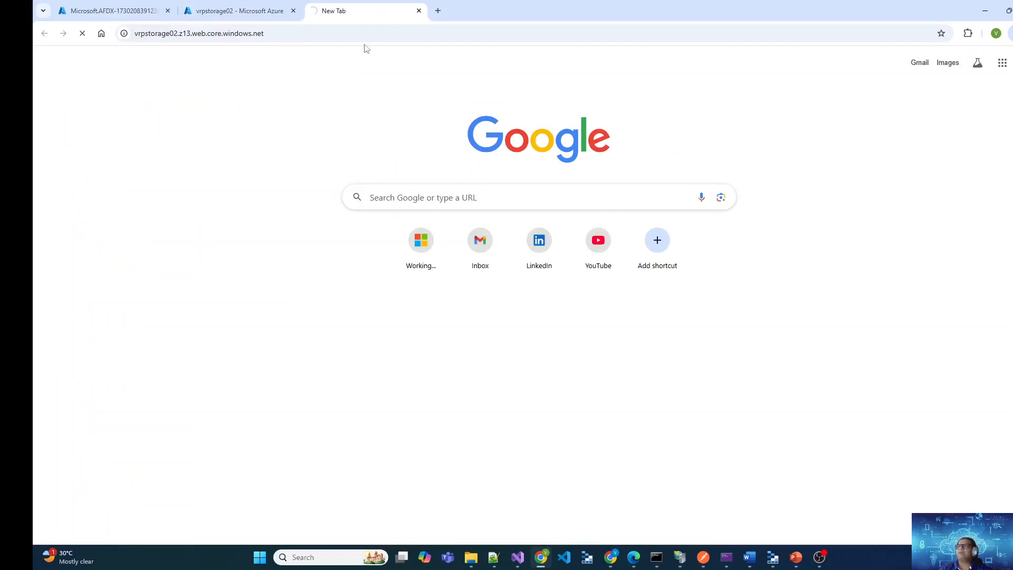
{"action": "triple_click", "coordinate": [57, 57]}
{"action": "left_click", "coordinate": [222, 92]}
{"action": "left_click_drag", "start_coordinate": [199, 55], "coordinate": [58, 55]}
{"action": "left_click", "coordinate": [280, 83]}
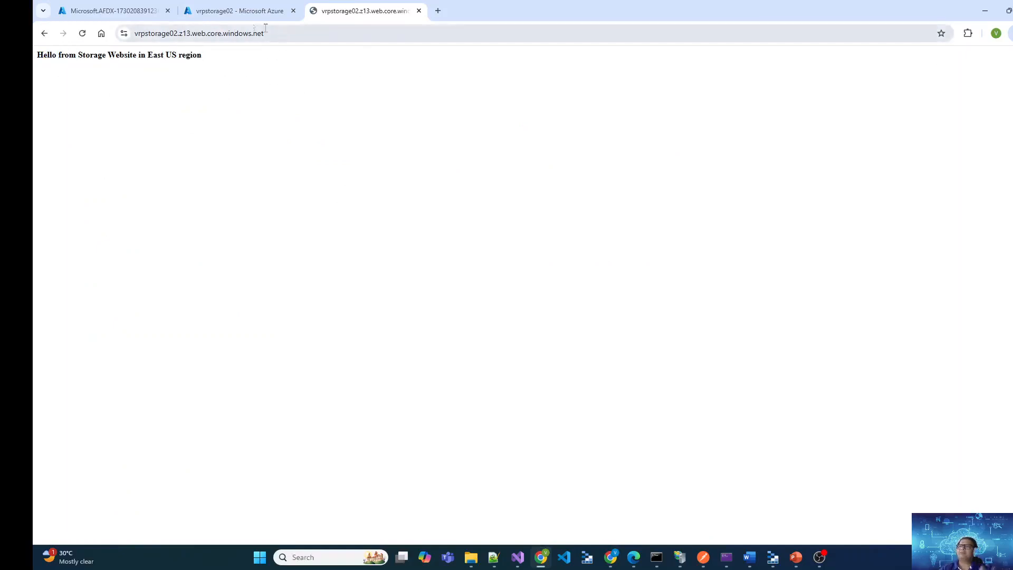
Check the Front Door deployment's progress and revisit the static website settings of vrpstorage02 in their browser tabs
{"action": "left_click", "coordinate": [138, 8]}
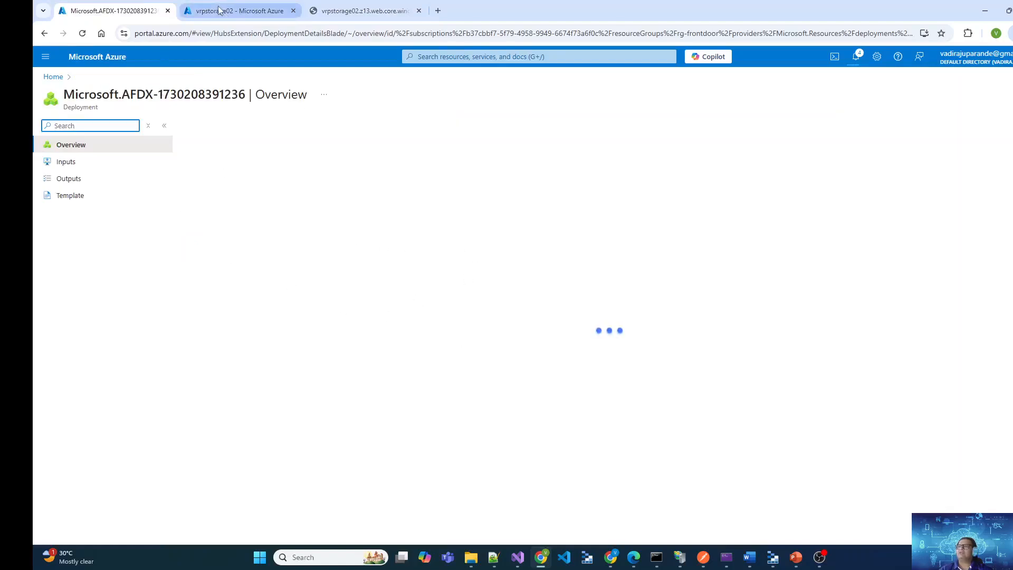
{"action": "left_click", "coordinate": [235, 13]}
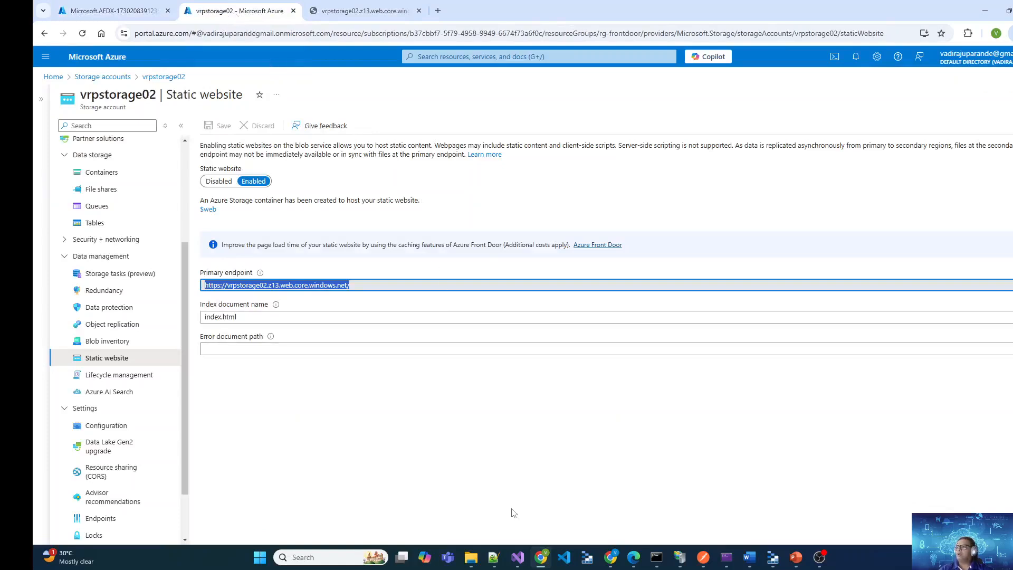
{"action": "mouse_move", "coordinate": [634, 562]}
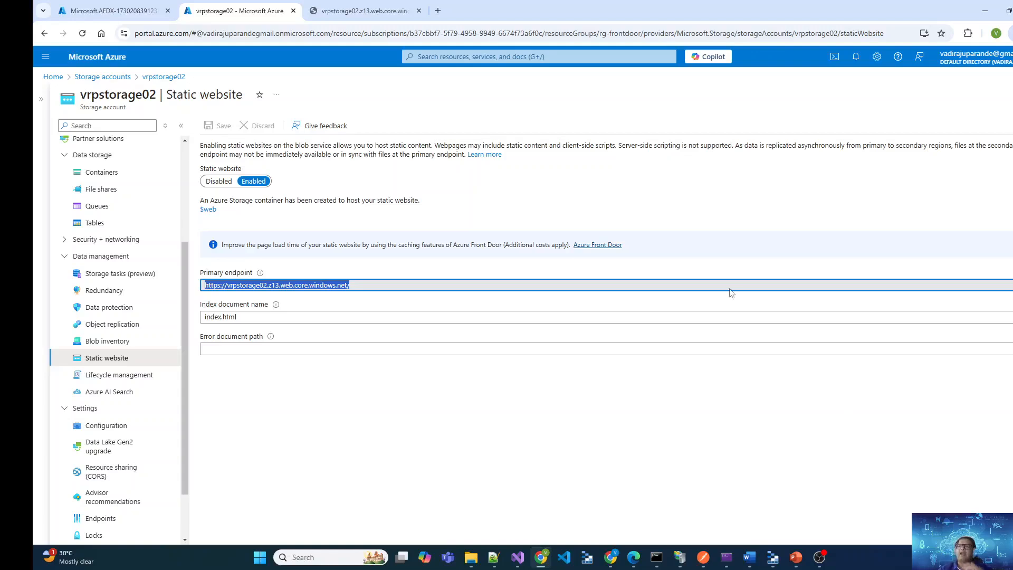
{"action": "left_click", "coordinate": [110, 11]}
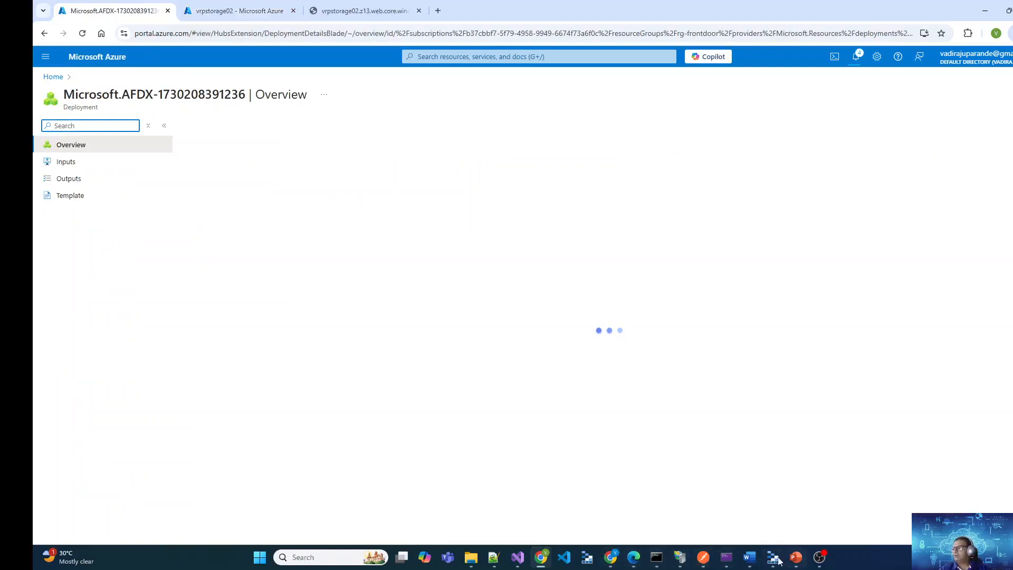
Switch to the Microsoft Edge window and view the network settings of vm-ukbranch to get its public IP address
{"action": "mouse_move", "coordinate": [614, 563]}
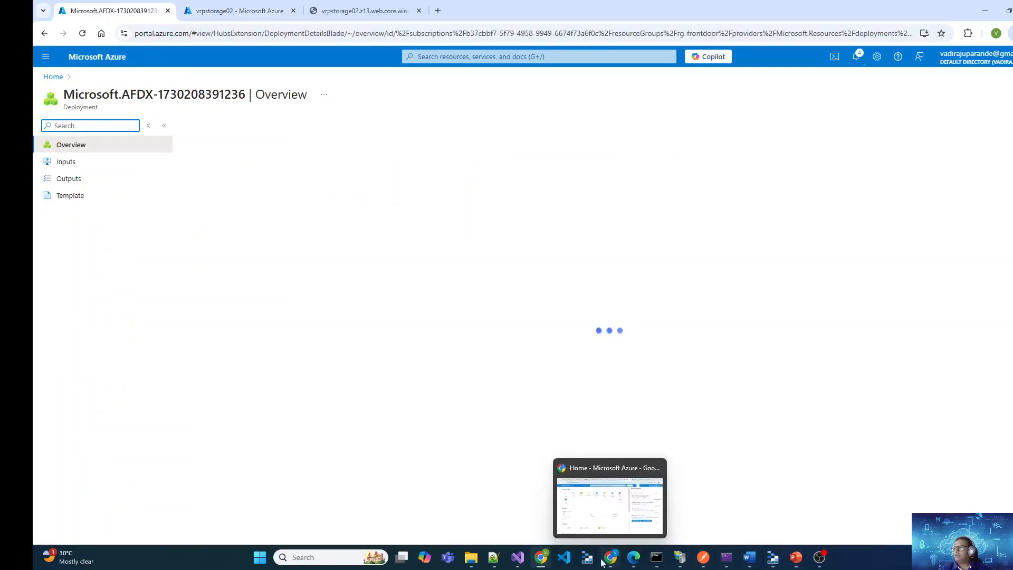
{"action": "left_click", "coordinate": [634, 504]}
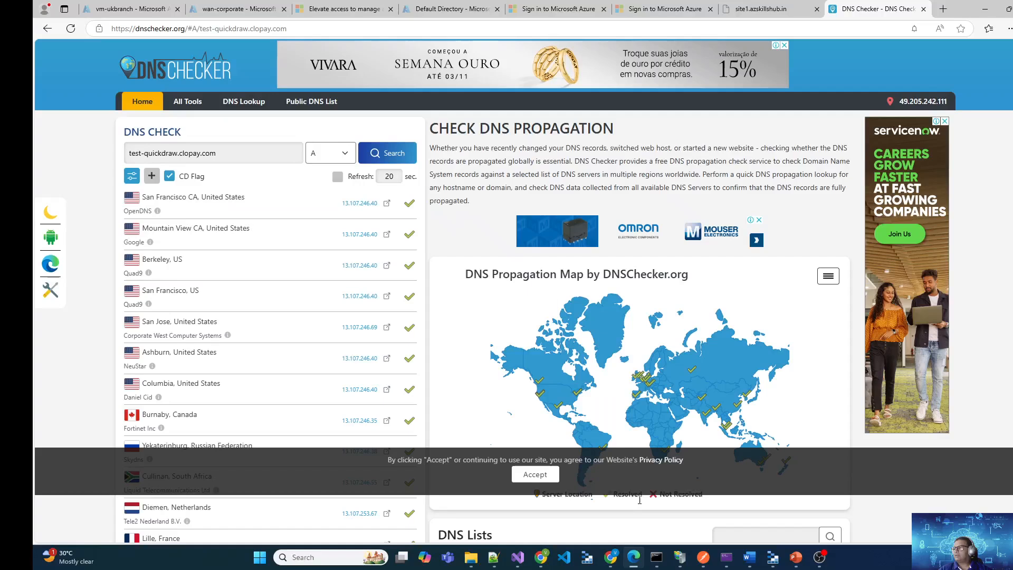
{"action": "left_click", "coordinate": [235, 8]}
{"action": "left_click", "coordinate": [146, 6]}
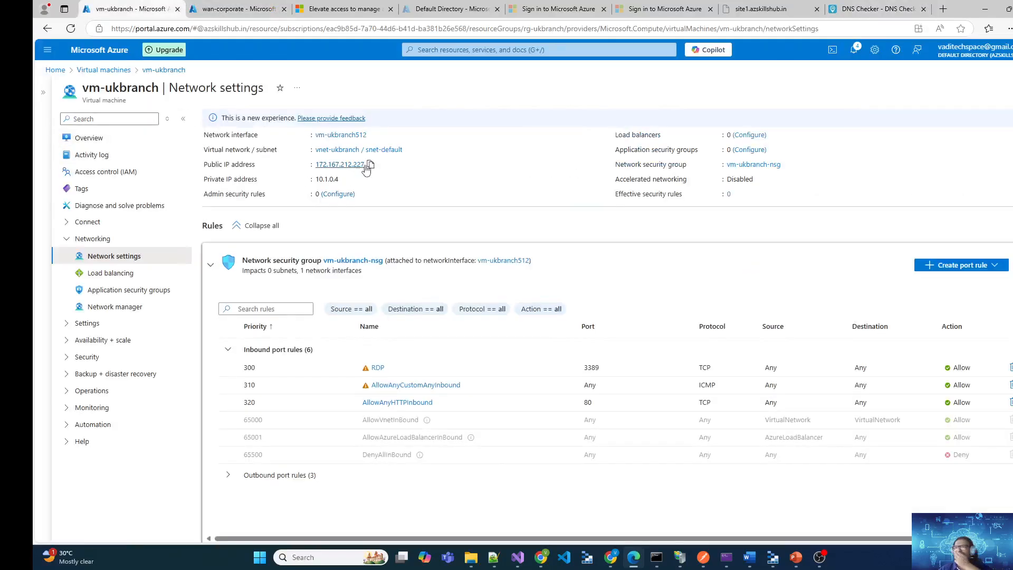
Load vm-ukbranch's public IP address 172.167.212.227 in another browser tab and check the page it serves against the VM's network settings
{"action": "left_click", "coordinate": [339, 11]}
{"action": "left_click", "coordinate": [320, 24]}
{"action": "type", "text": "172.167.212.227"}
{"action": "key", "text": "Return"}
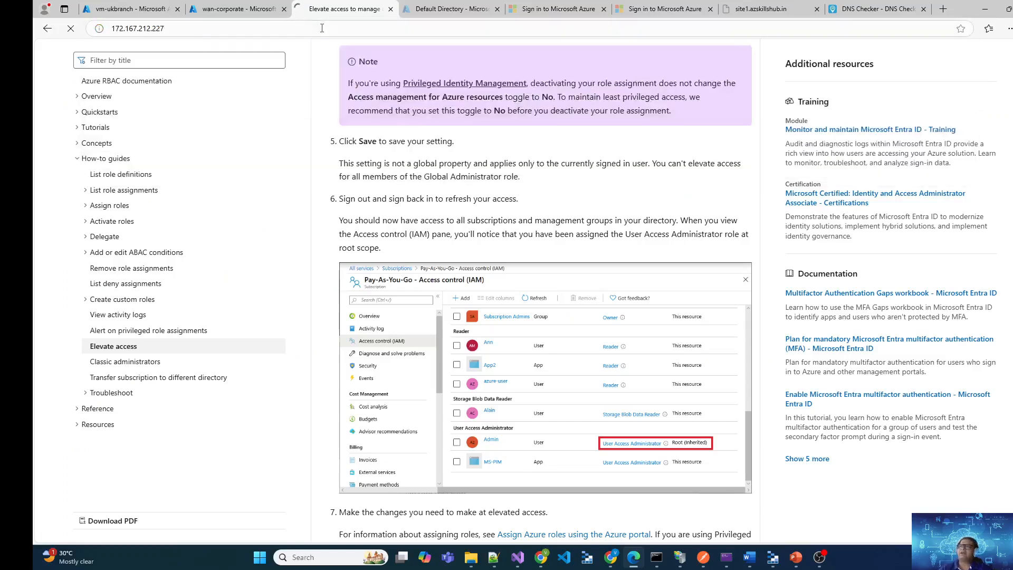
{"action": "left_click", "coordinate": [143, 5]}
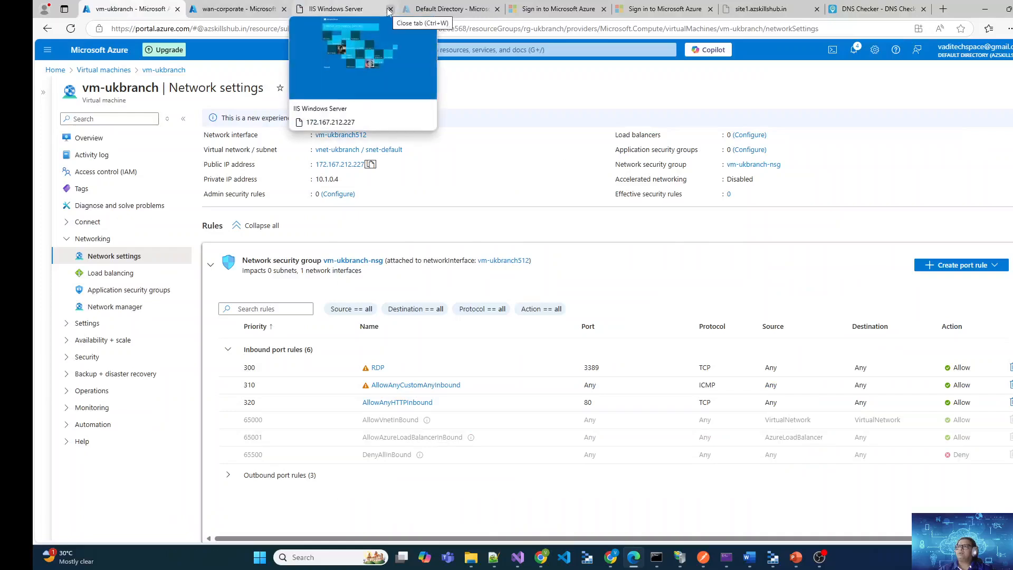
{"action": "left_click", "coordinate": [345, 10]}
{"action": "left_click", "coordinate": [167, 6]}
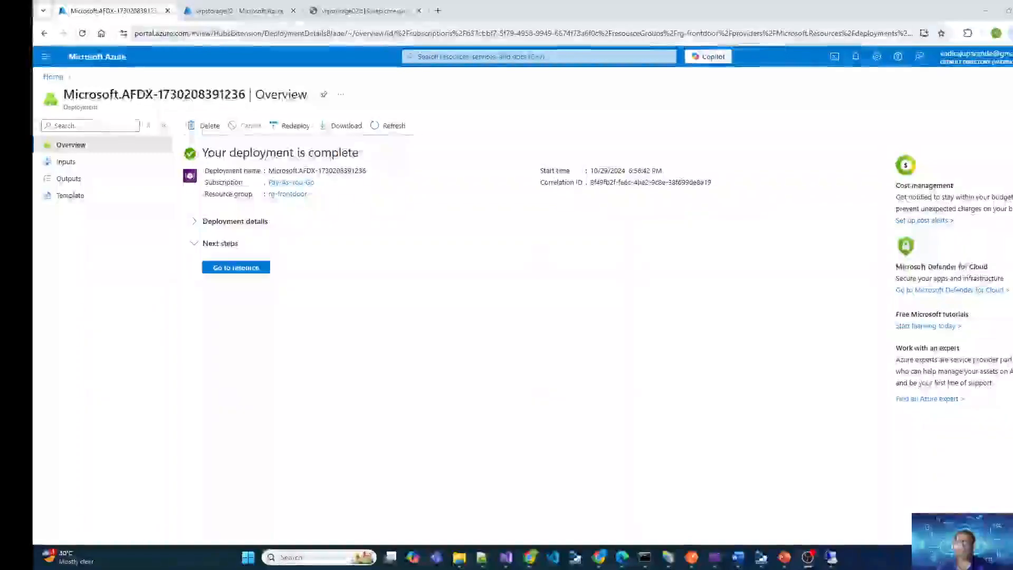
In the remote desktop session to vm-ukbranch, inspect the HTTP binding of site1.azskillshub.in in IIS Manager and close it unchanged
{"action": "left_click", "coordinate": [830, 561]}
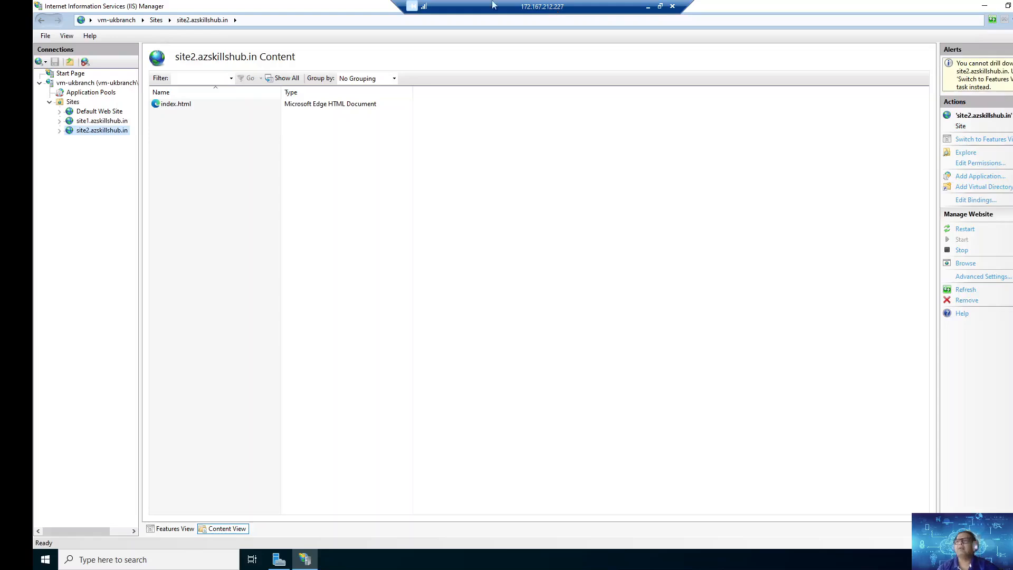
{"action": "left_click", "coordinate": [102, 122]}
{"action": "right_click", "coordinate": [102, 121]}
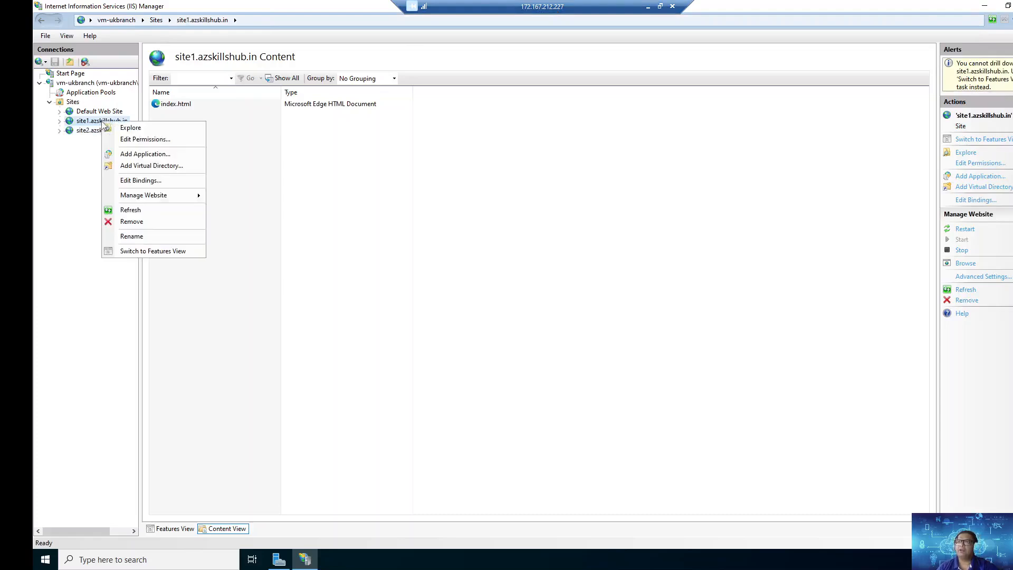
{"action": "left_click", "coordinate": [141, 180]}
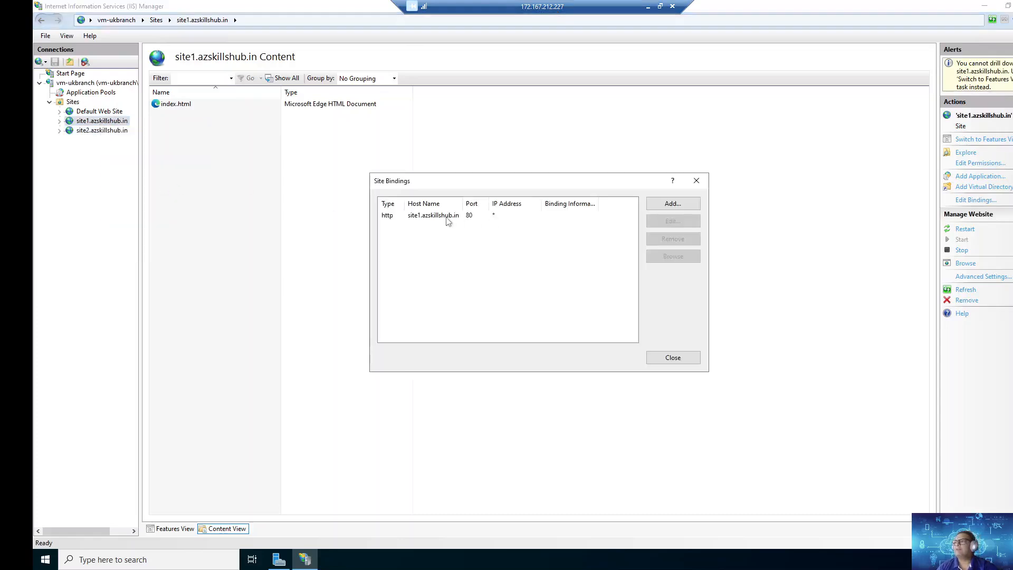
{"action": "double_click", "coordinate": [447, 216]}
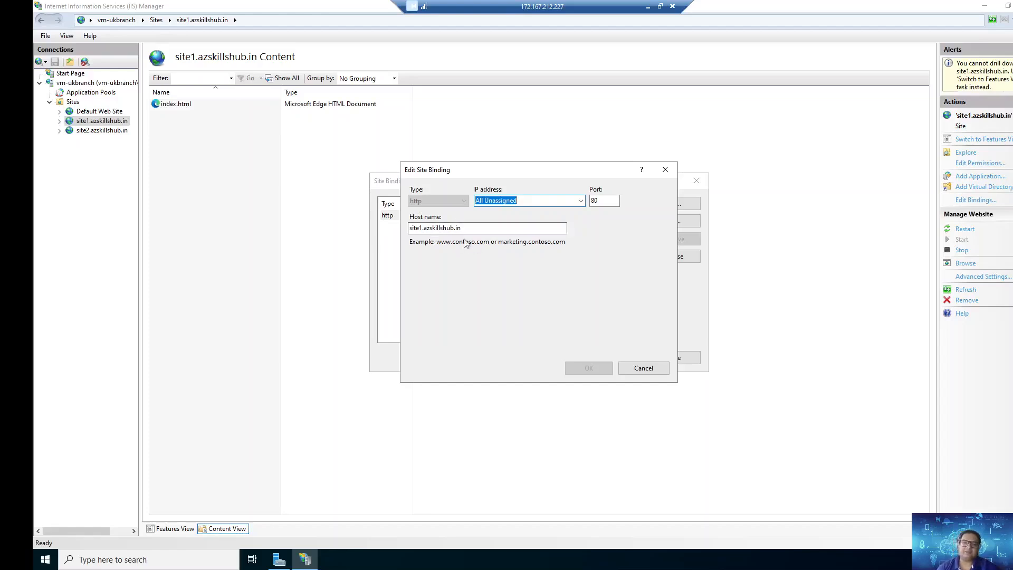
{"action": "left_click", "coordinate": [644, 368]}
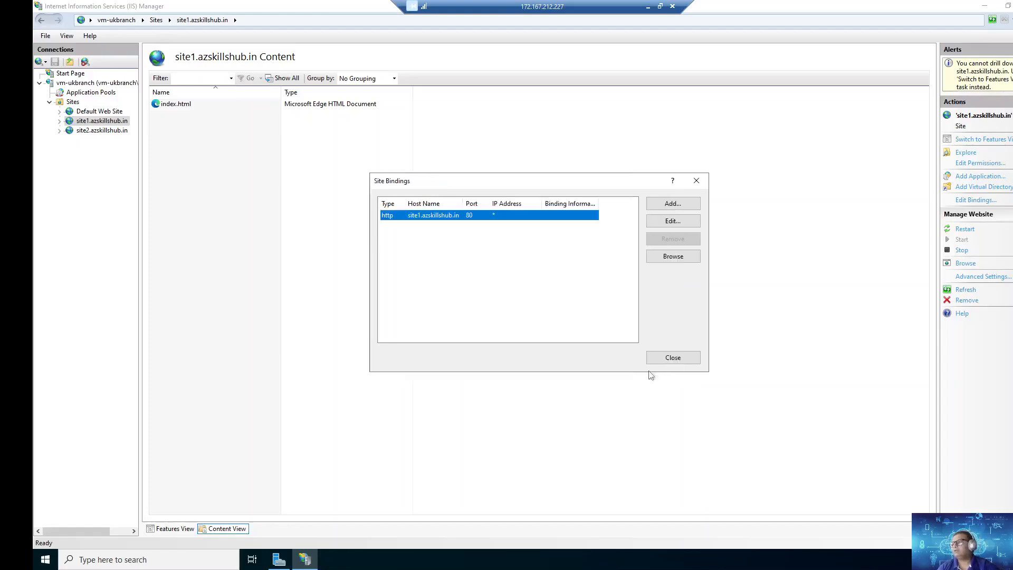
{"action": "left_click", "coordinate": [689, 357]}
Inspect the HTTP binding of site2.azskillshub.in without changing it, and minimize the remote desktop session
{"action": "right_click", "coordinate": [103, 132]}
{"action": "left_click", "coordinate": [164, 193]}
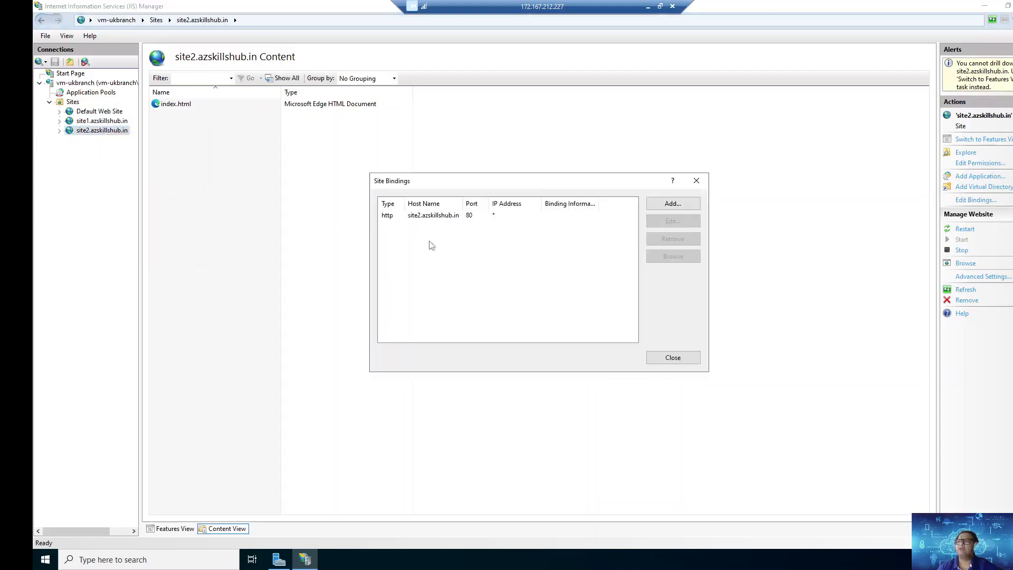
{"action": "double_click", "coordinate": [433, 216]}
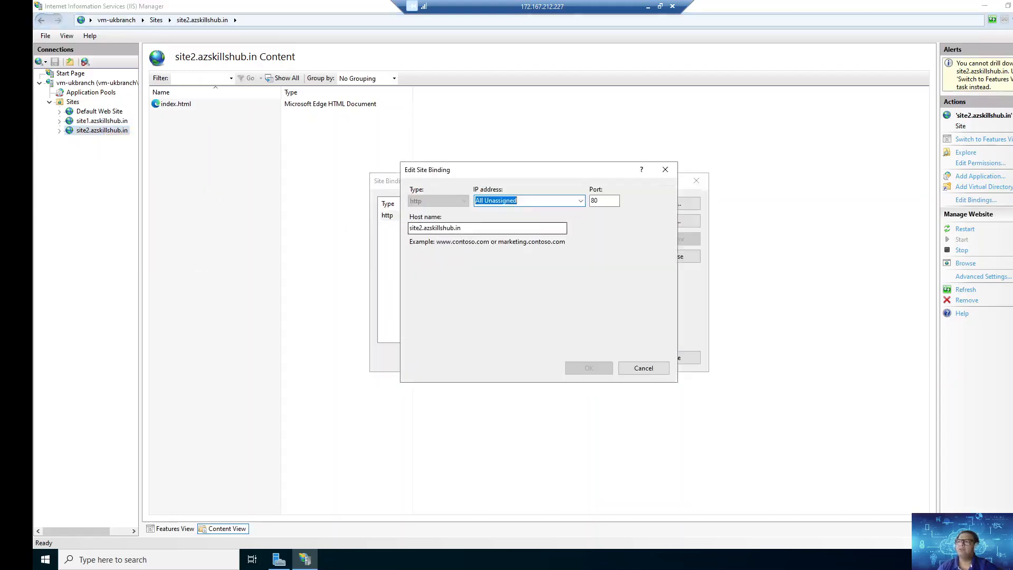
{"action": "left_click", "coordinate": [644, 368]}
{"action": "left_click", "coordinate": [681, 360]}
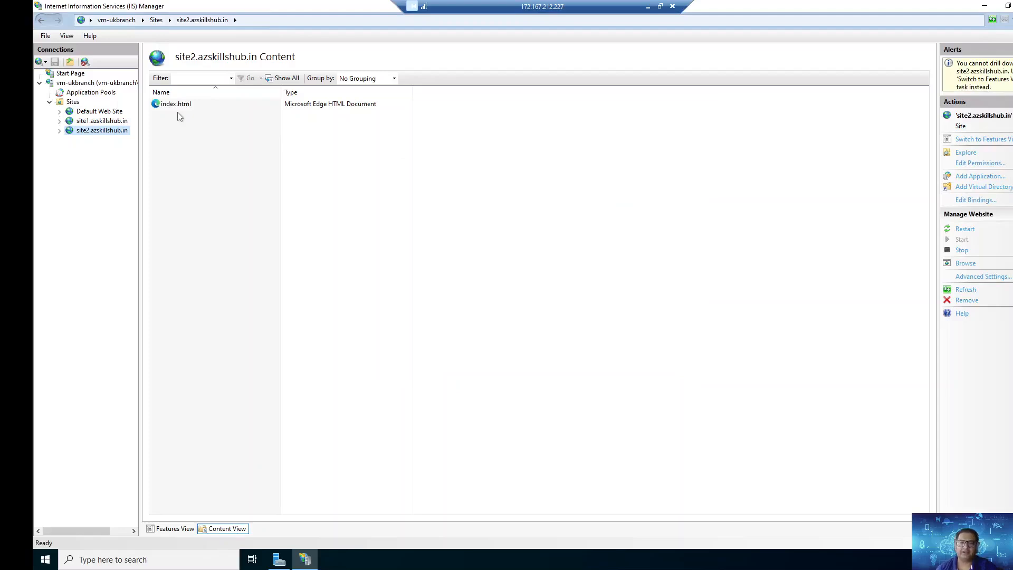
{"action": "left_click", "coordinate": [647, 7]}
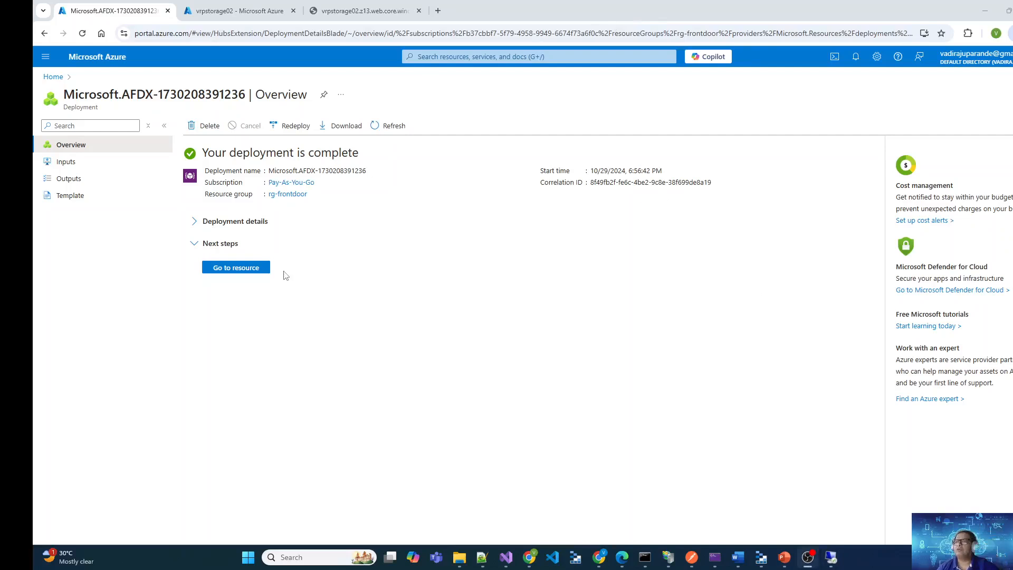
Open the deployed fddemo Front Door resource from the deployment page and review its pricing tier and location
{"action": "left_click", "coordinate": [224, 269]}
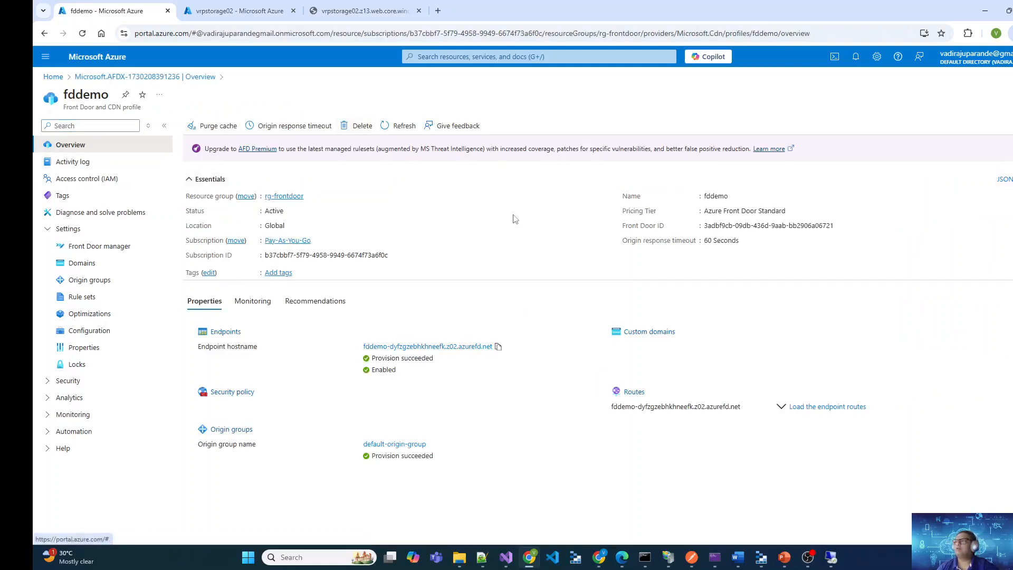
{"action": "left_click_drag", "start_coordinate": [787, 211], "coordinate": [701, 213]}
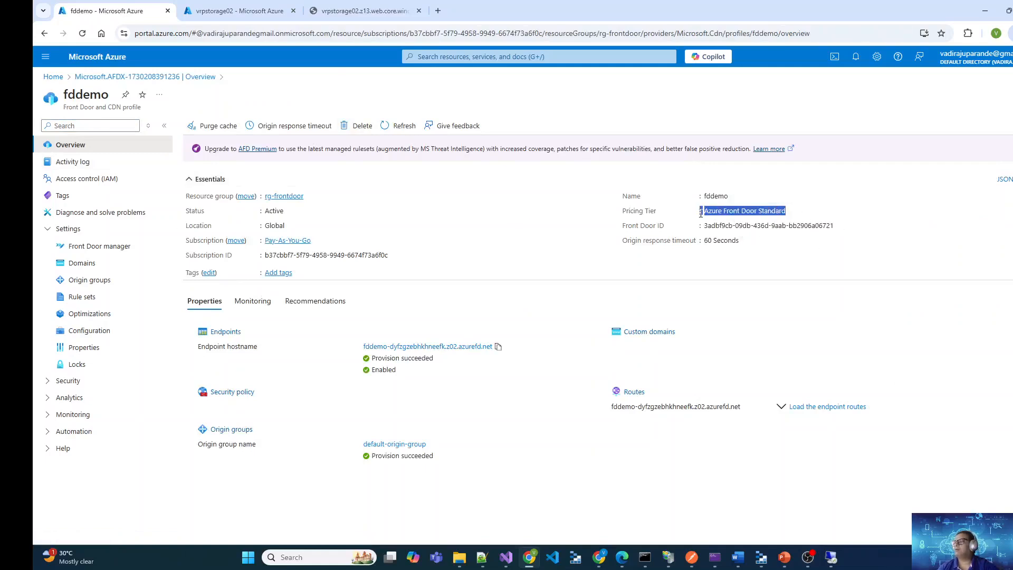
{"action": "left_click", "coordinate": [774, 242]}
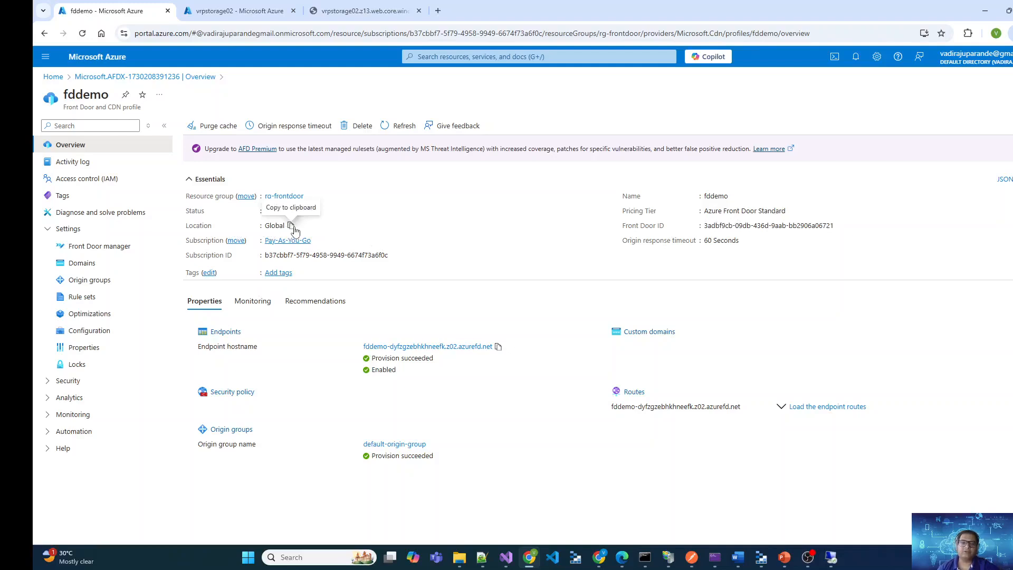
{"action": "left_click", "coordinate": [291, 226]}
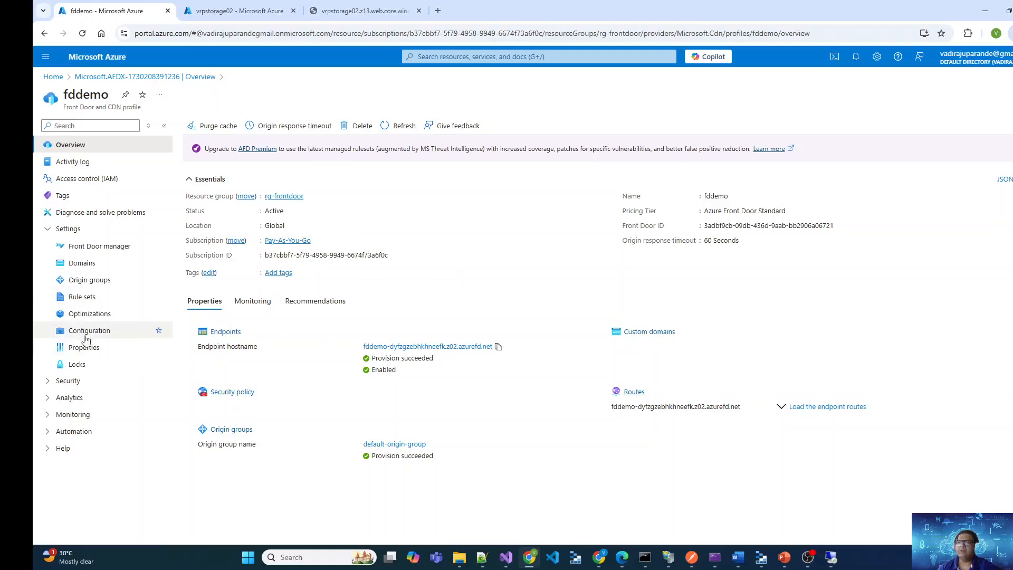
Open the Front Door manager in the settings of fddemo to review its endpoint, routes and security policies
{"action": "left_click", "coordinate": [68, 228]}
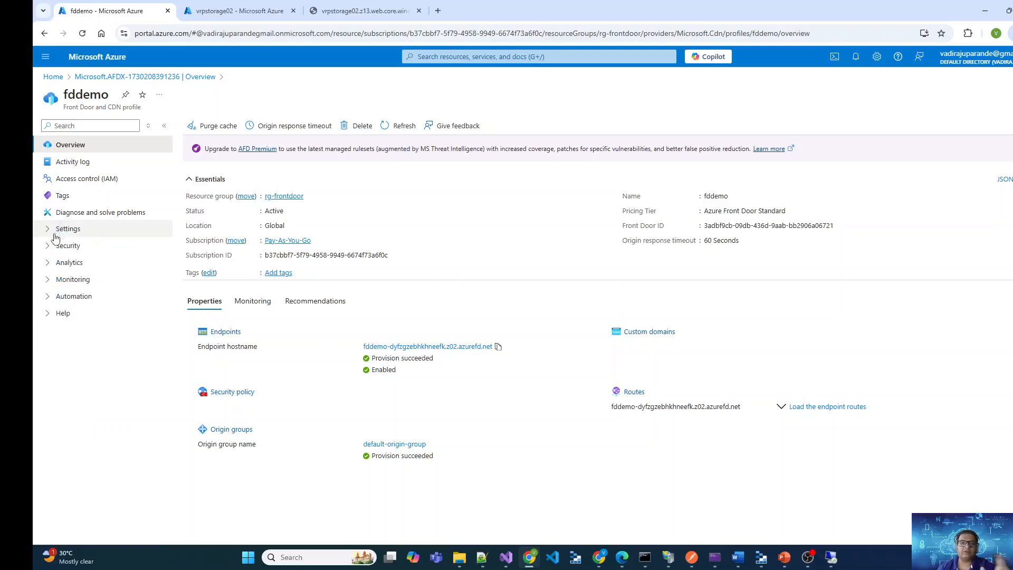
{"action": "left_click", "coordinate": [48, 229]}
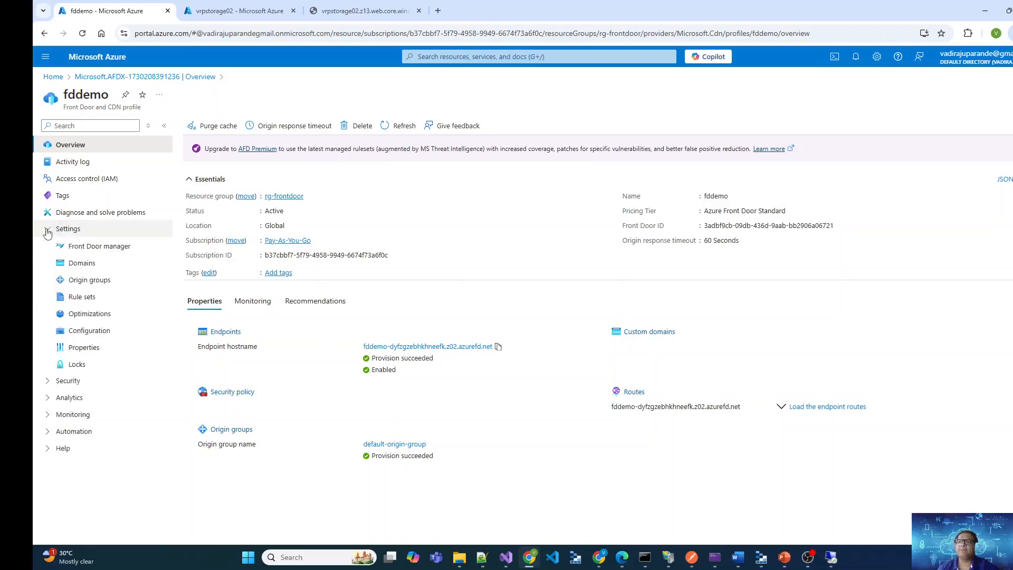
{"action": "left_click", "coordinate": [106, 248]}
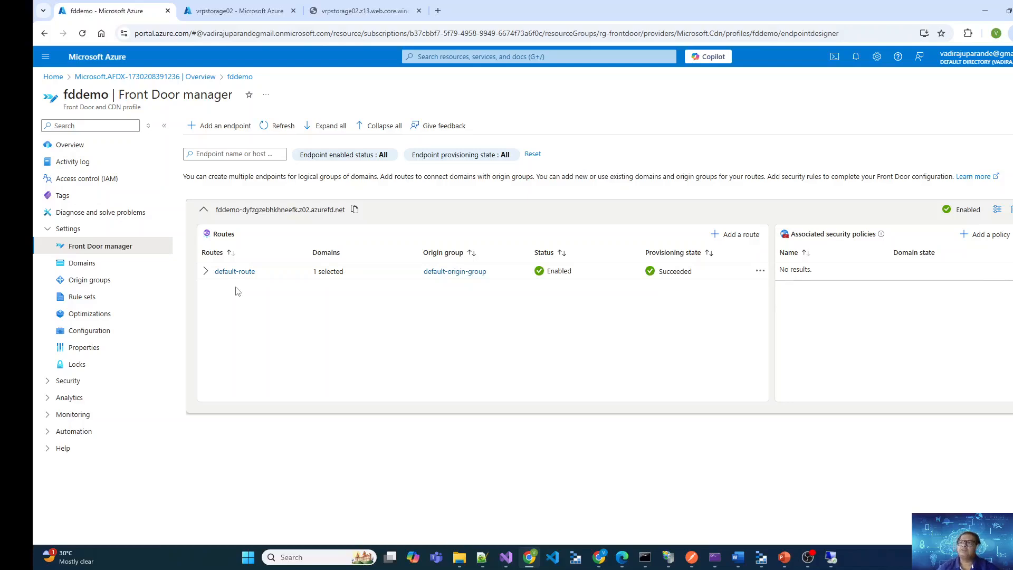
Review the storage website's page and the static website settings in the other browser tabs, and return to the Front Door manager
{"action": "left_click", "coordinate": [364, 11]}
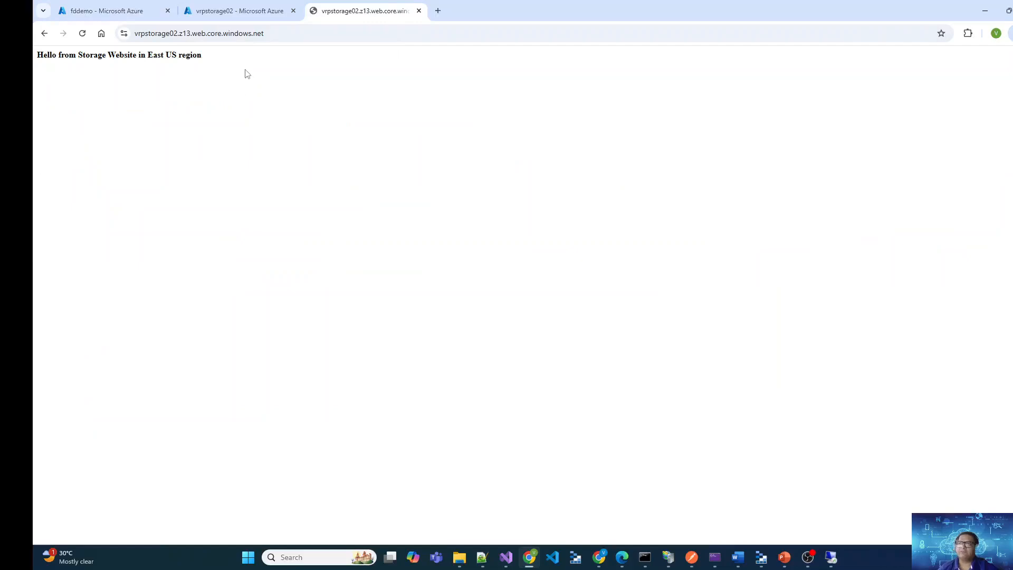
{"action": "left_click", "coordinate": [249, 11]}
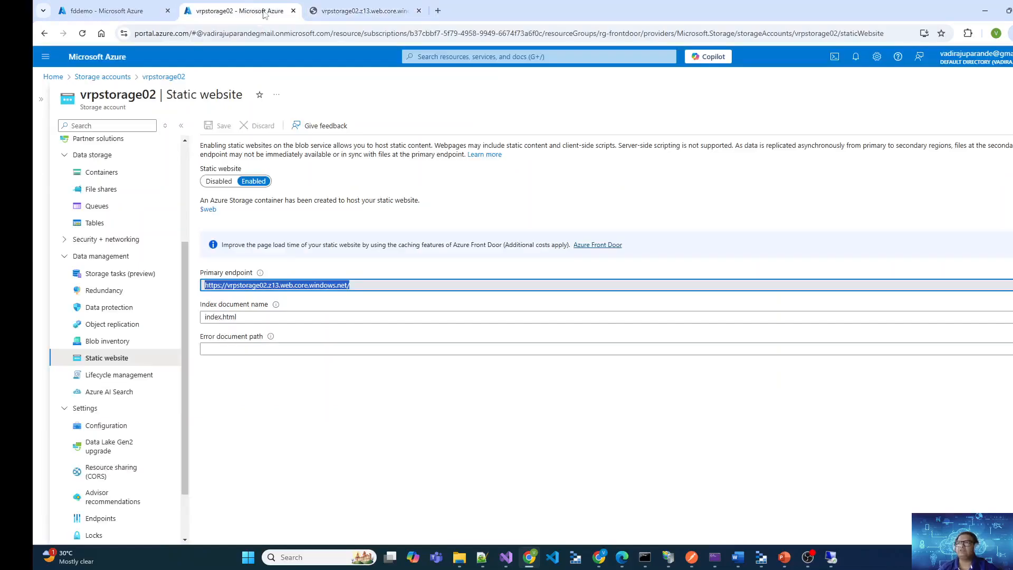
{"action": "left_click", "coordinate": [342, 6]}
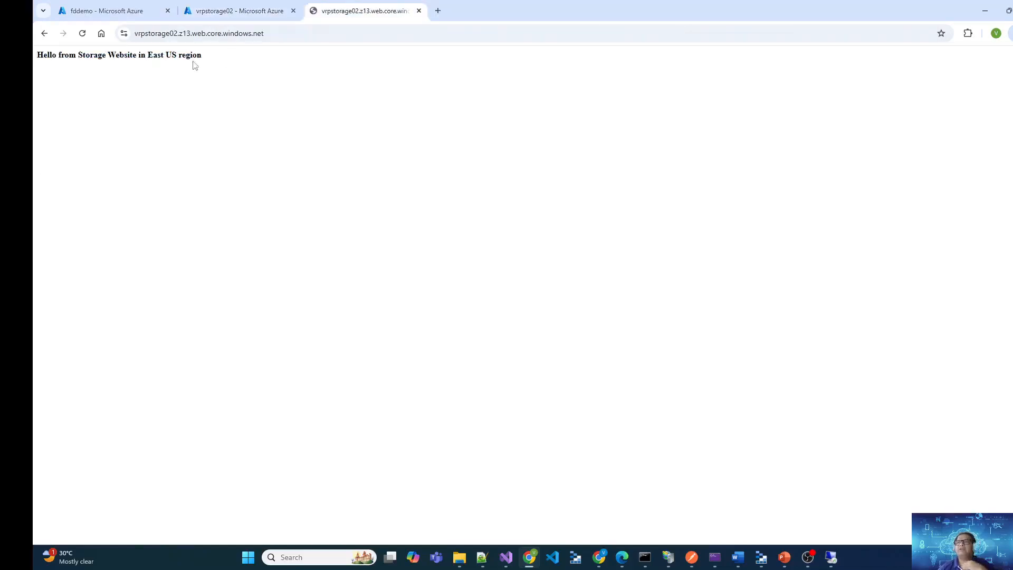
{"action": "left_click", "coordinate": [119, 10]}
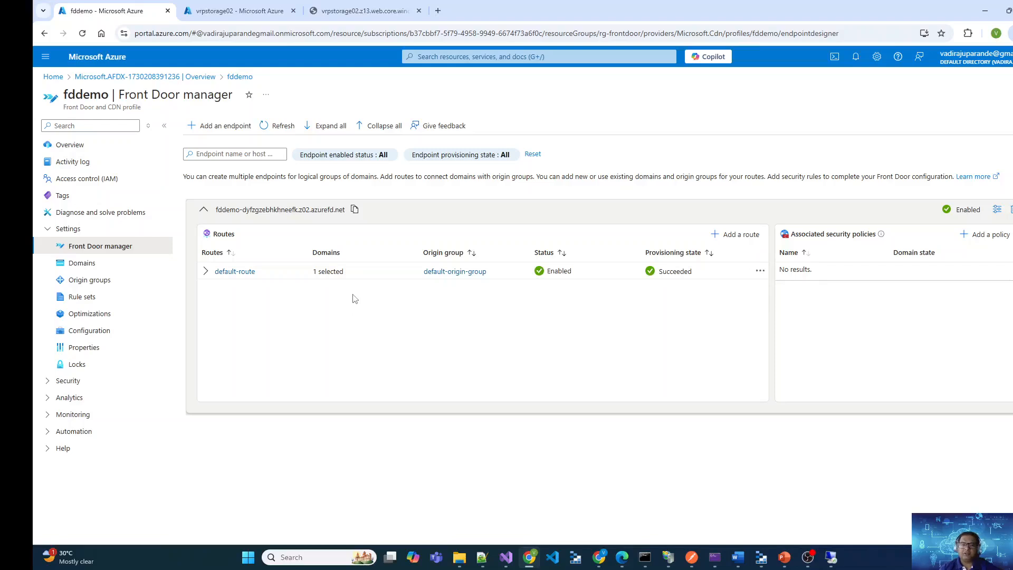
Open default-origin-group of the fddemo profile and view the settings of its vrpstorage02.z13.web.core.windows.net origin
{"action": "left_click", "coordinate": [464, 272]}
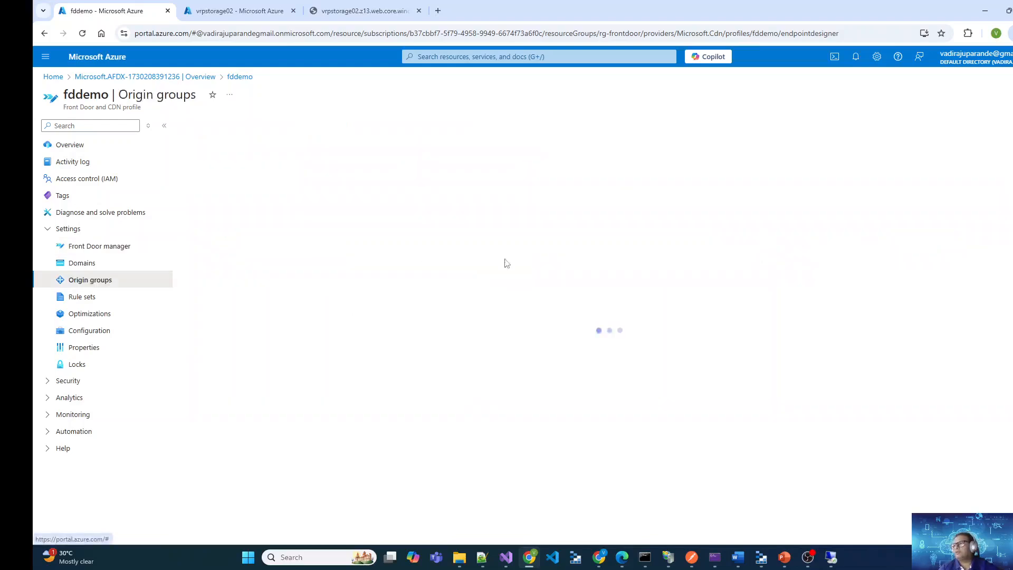
{"action": "left_click", "coordinate": [244, 192]}
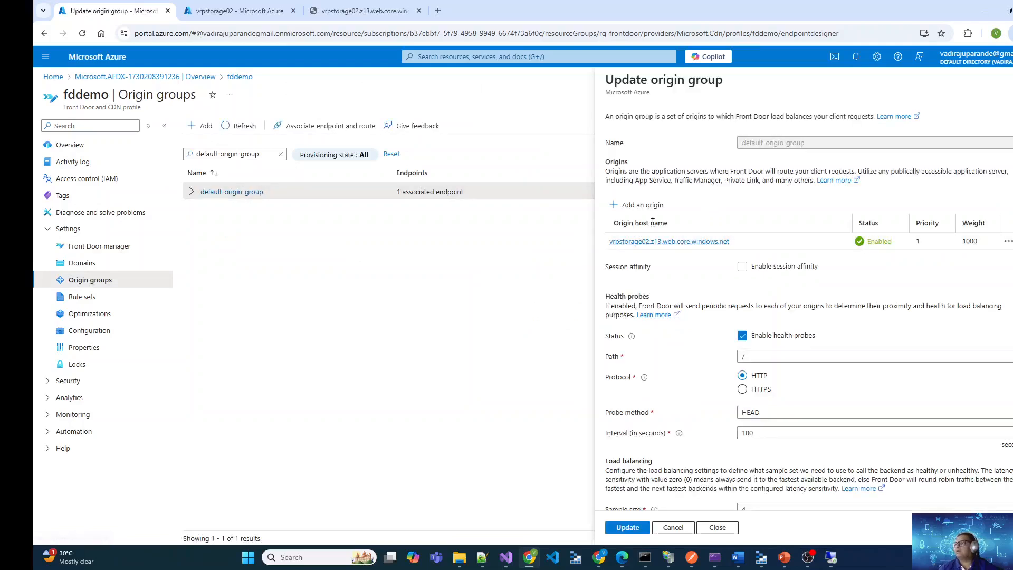
{"action": "left_click", "coordinate": [663, 243]}
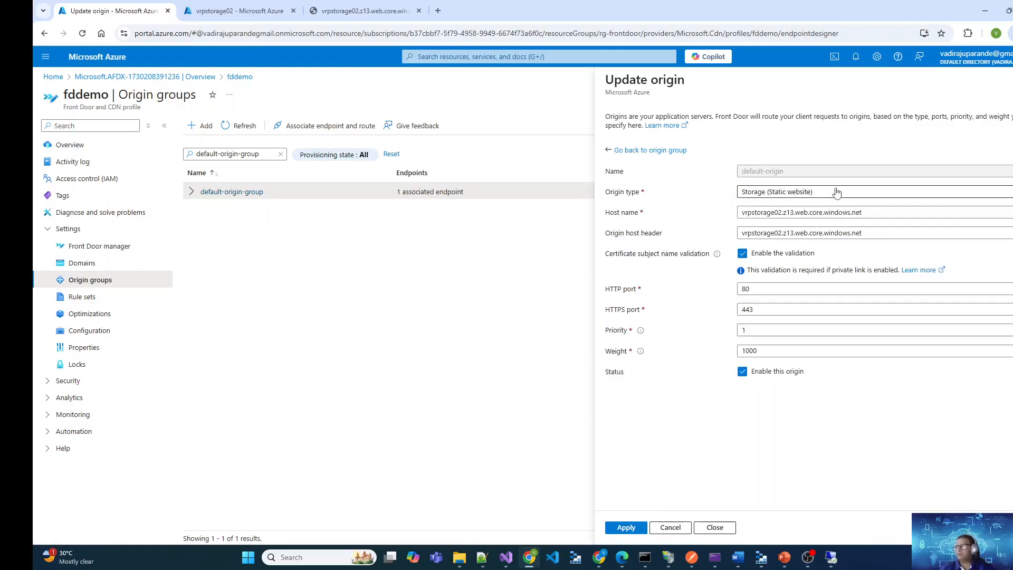
Check the primary endpoint in the vrpstorage02 static website settings against the origin's host name, and return to the origin
{"action": "left_click", "coordinate": [214, 9]}
{"action": "left_click", "coordinate": [313, 285]}
{"action": "triple_click", "coordinate": [313, 285]}
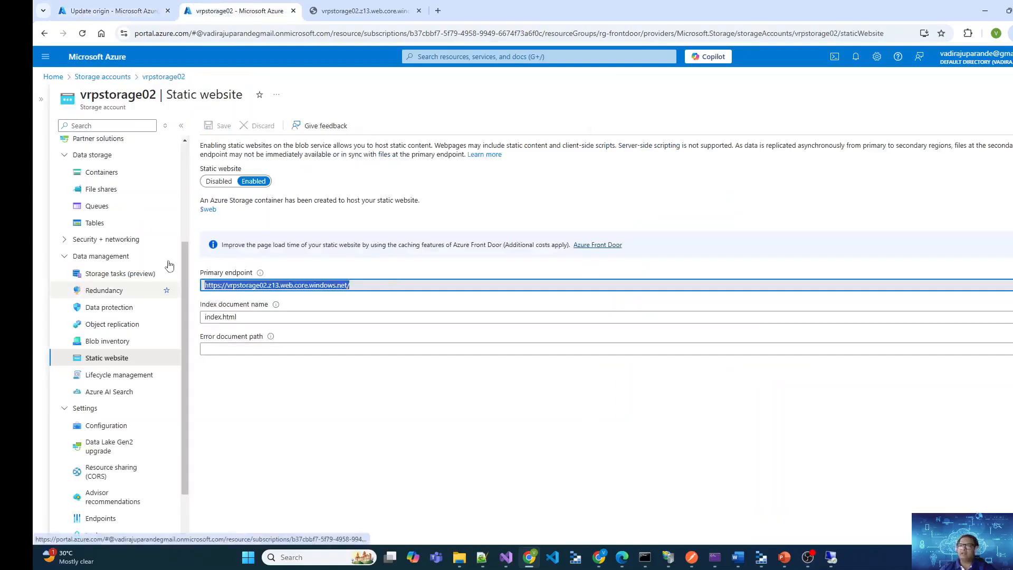
{"action": "left_click", "coordinate": [111, 10]}
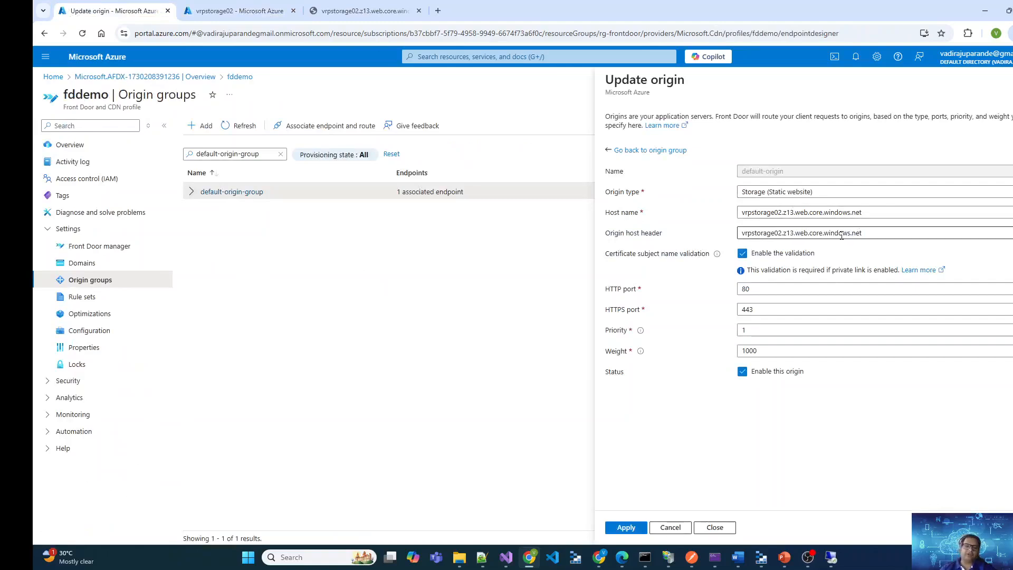
Review the origin's host header, certificate validation, HTTP and HTTPS ports, priority and weight without changing them
{"action": "triple_click", "coordinate": [874, 231]}
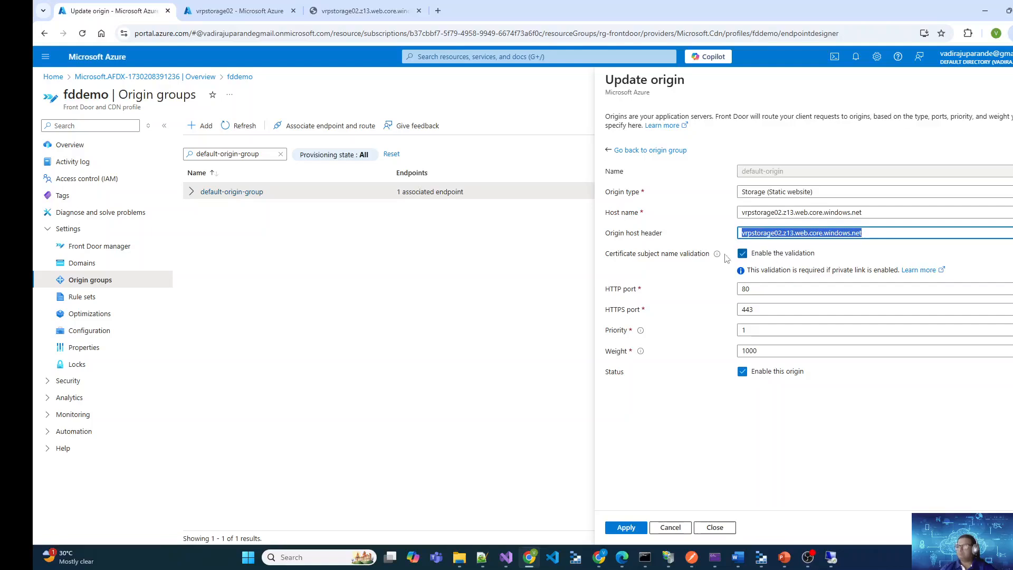
{"action": "mouse_move", "coordinate": [715, 258]}
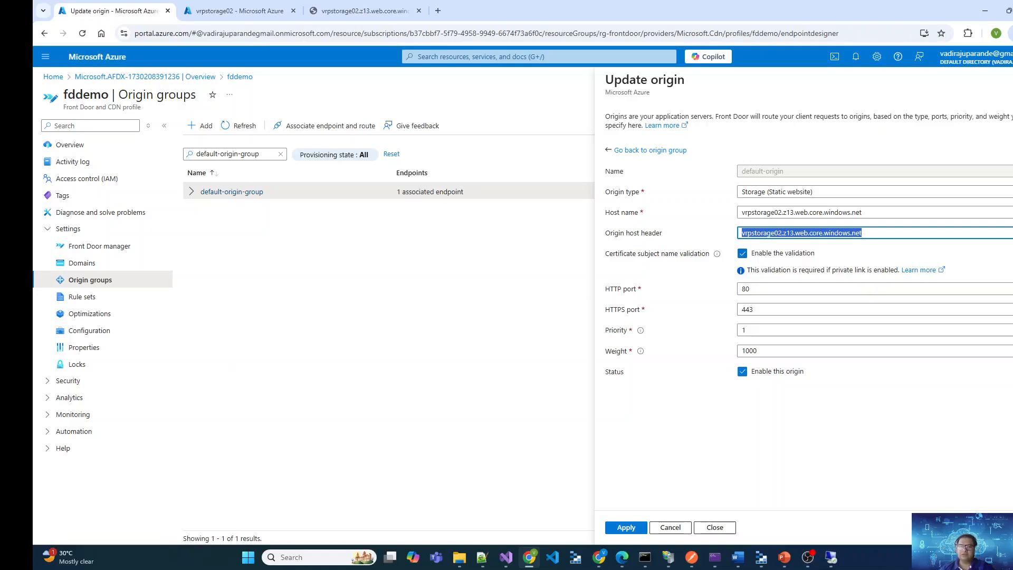
{"action": "left_click", "coordinate": [776, 288]}
{"action": "key", "text": "ctrl+a"}
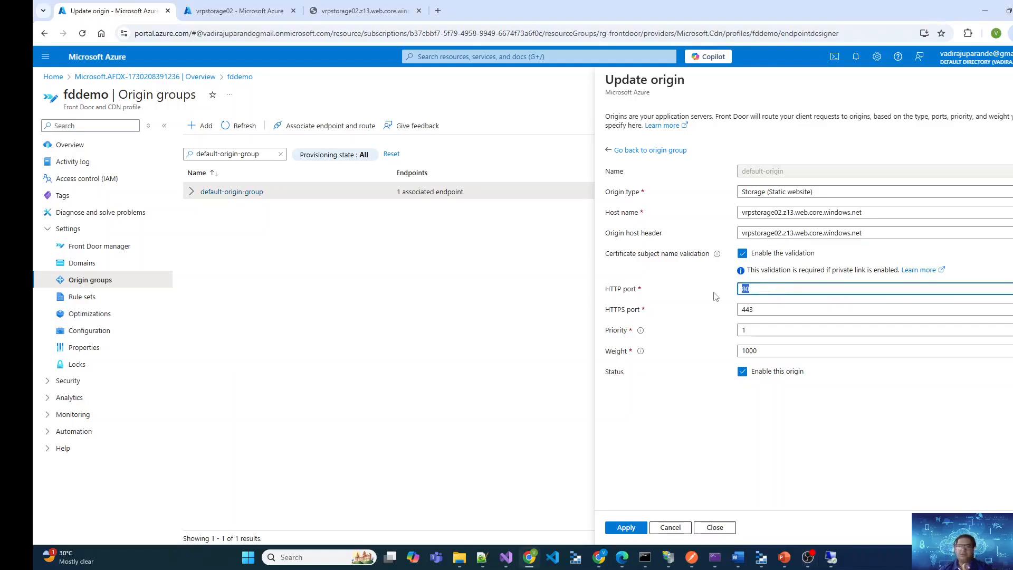
{"action": "left_click", "coordinate": [763, 310]}
{"action": "key", "text": "ctrl+a"}
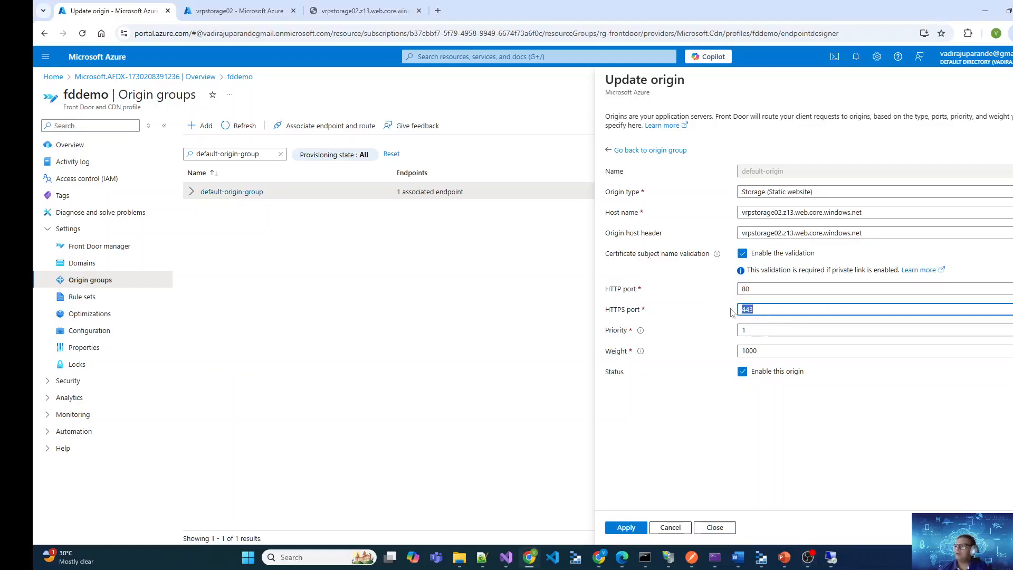
{"action": "left_click", "coordinate": [769, 335]}
{"action": "key", "text": "ctrl+a"}
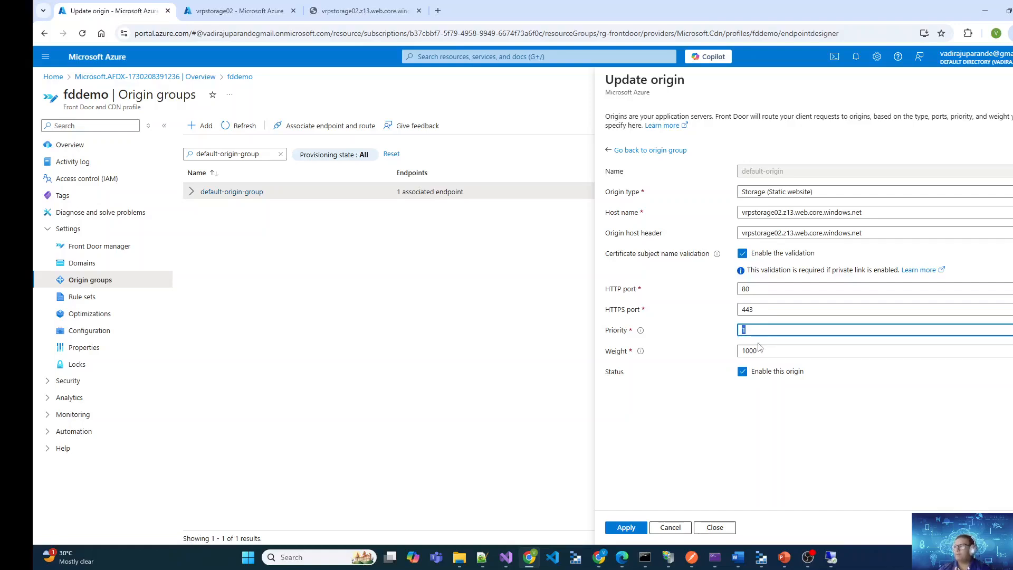
{"action": "left_click", "coordinate": [777, 351]}
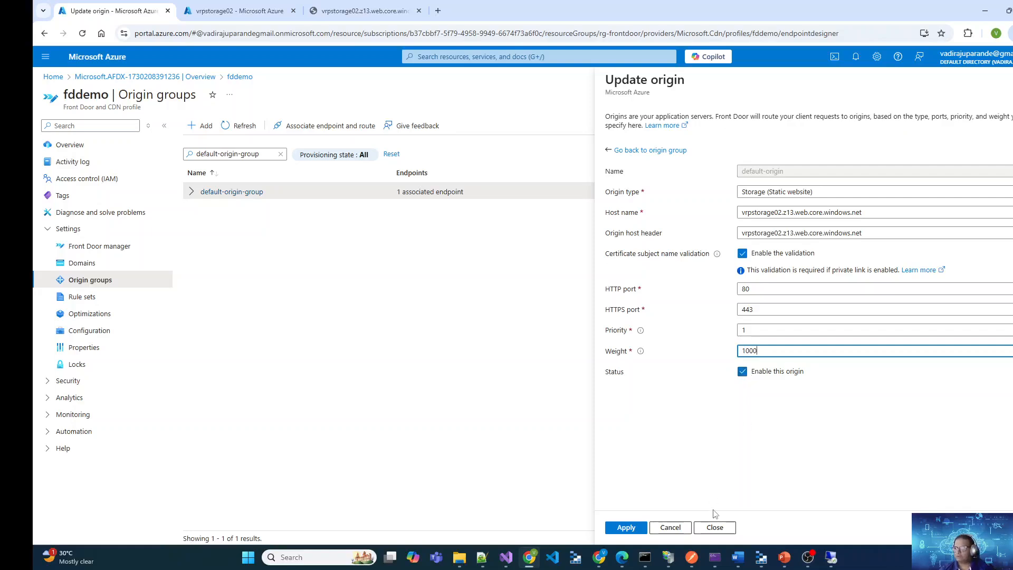
Return to default-origin-group, review its origin, health probe and load balancing settings, and close it without updating
{"action": "left_click", "coordinate": [610, 153]}
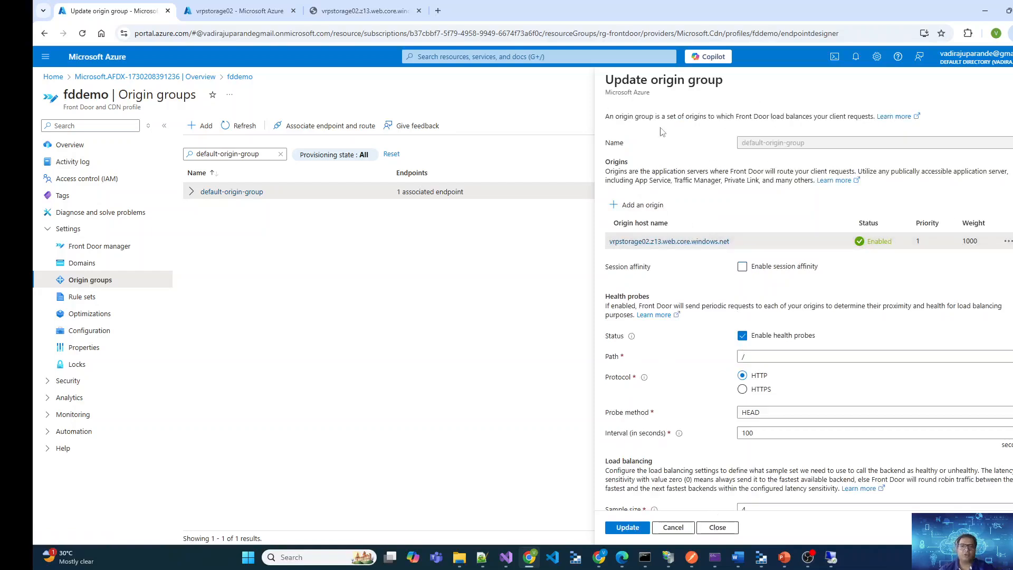
{"action": "left_click_drag", "start_coordinate": [731, 241], "coordinate": [609, 240]}
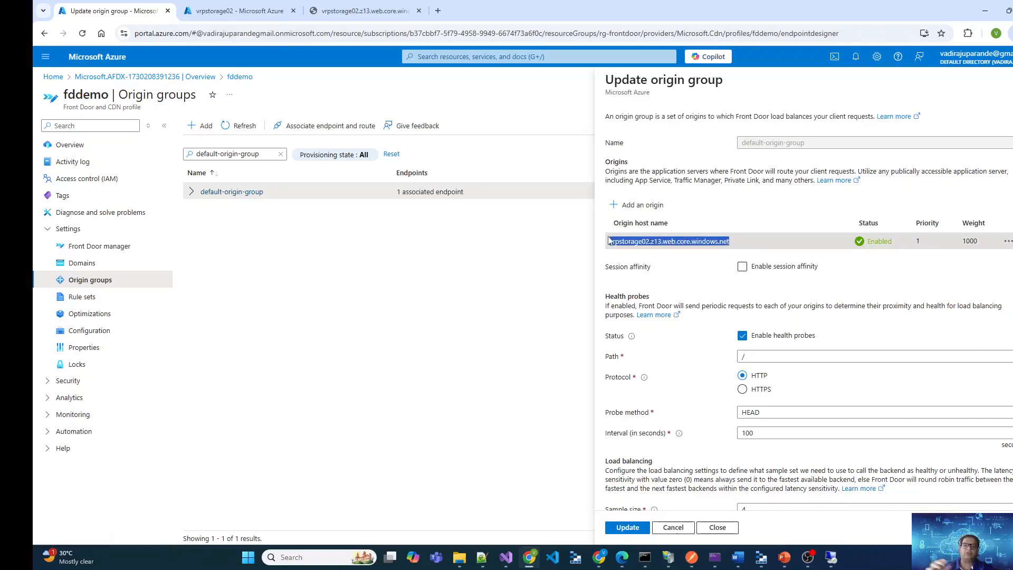
{"action": "left_click", "coordinate": [731, 292]}
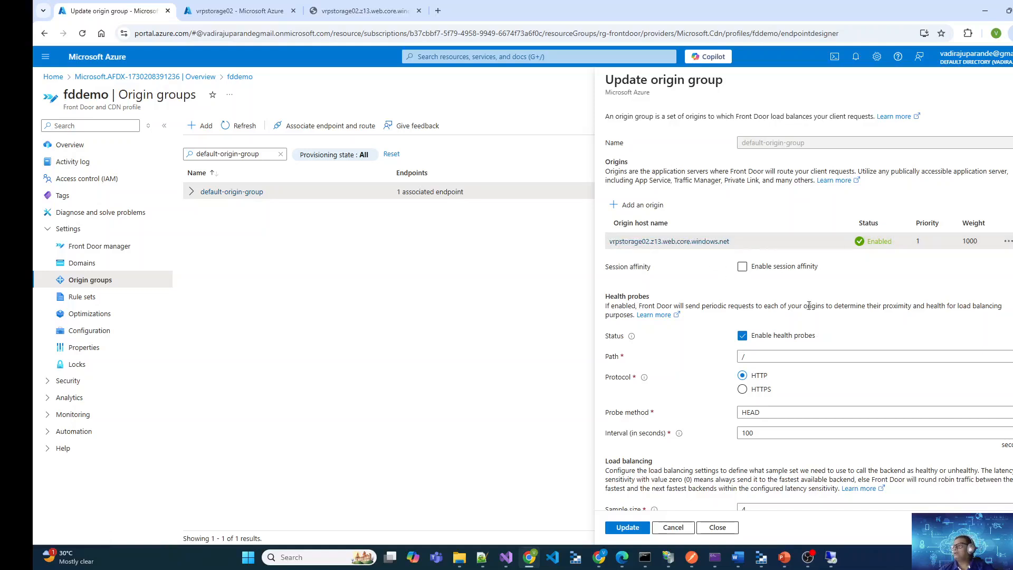
{"action": "scroll", "coordinate": [844, 311], "scroll_direction": "down", "scroll_amount": 2}
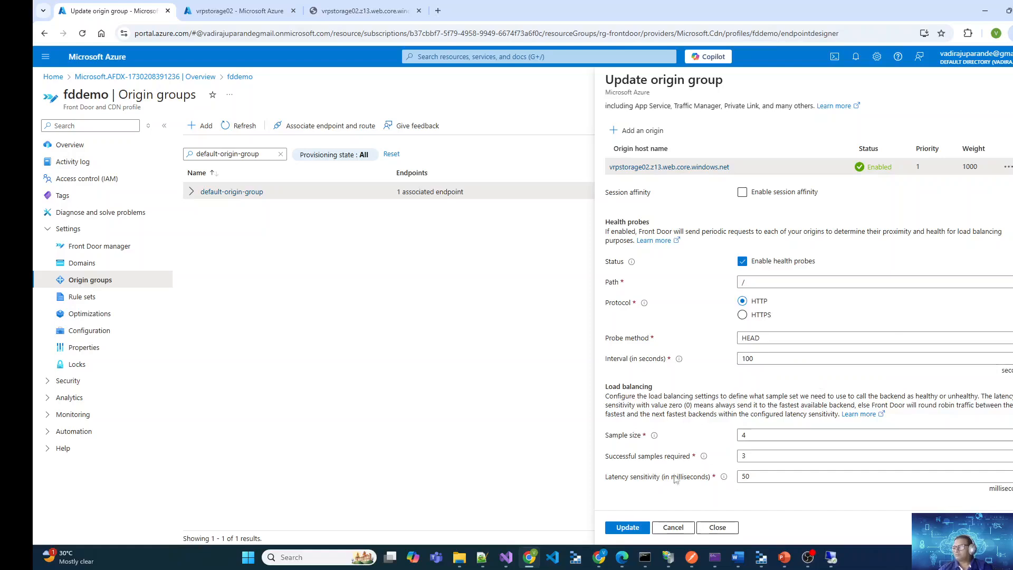
{"action": "left_click", "coordinate": [717, 532]}
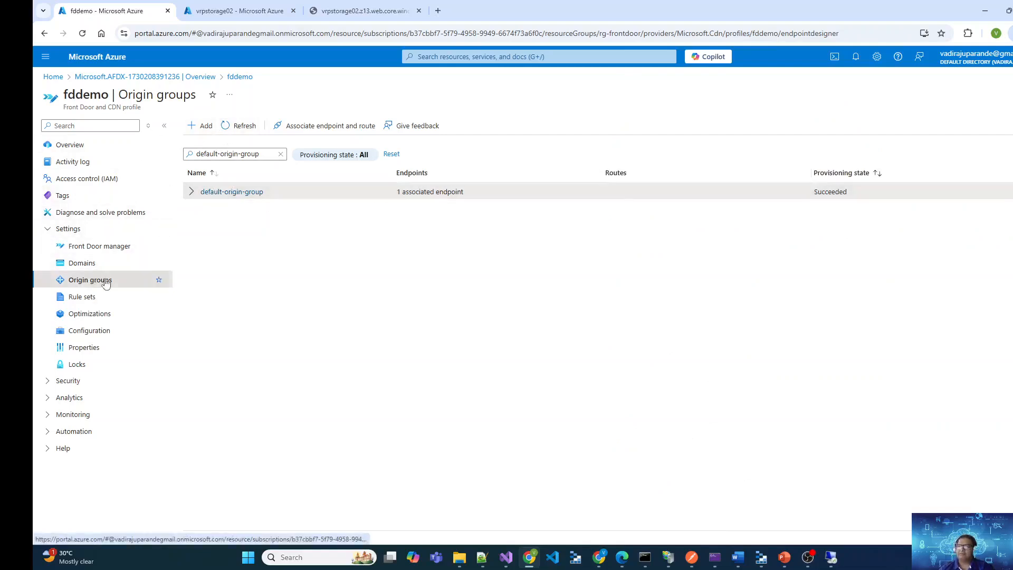
Open default-route from the Front Door manager and review its name and endpoint host name
{"action": "left_click", "coordinate": [110, 247]}
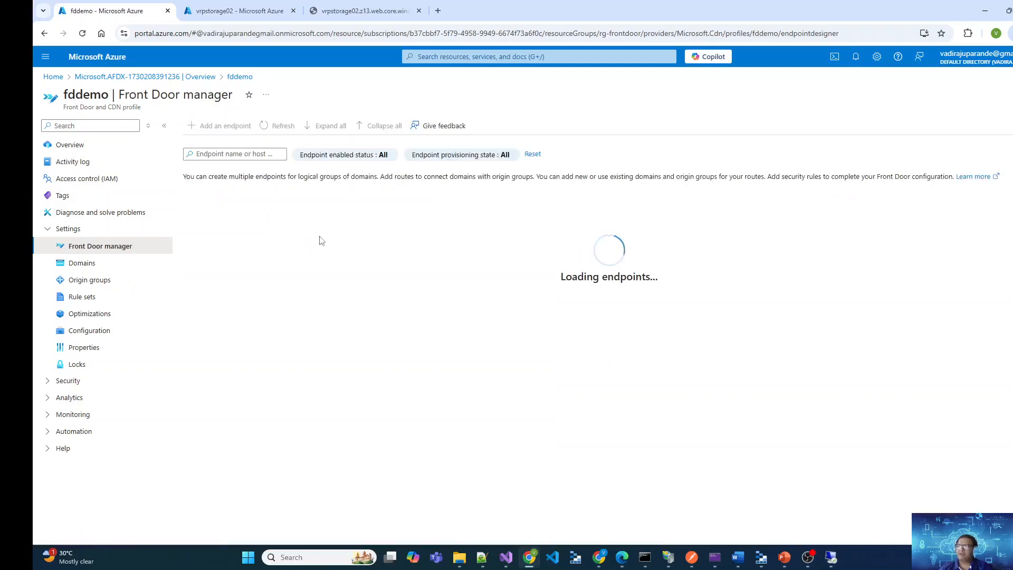
{"action": "left_click", "coordinate": [238, 278]}
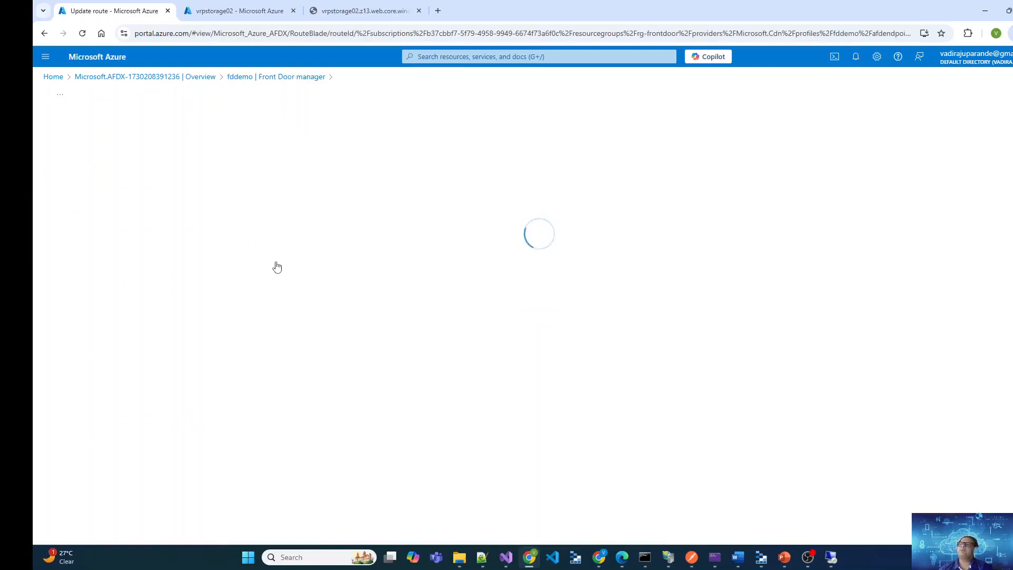
{"action": "left_click_drag", "start_coordinate": [218, 158], "coordinate": [172, 162]}
{"action": "left_click", "coordinate": [622, 259]}
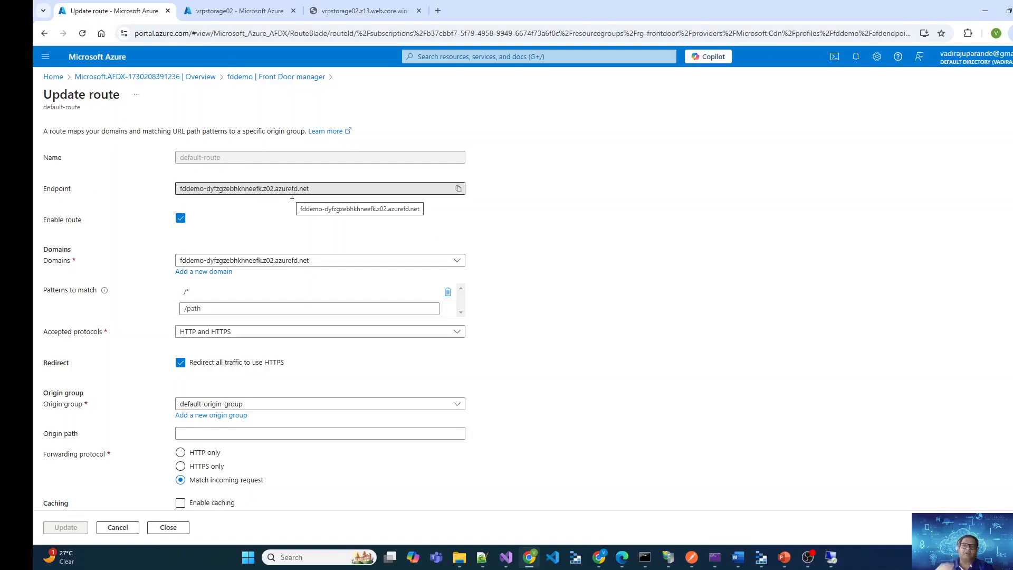
{"action": "left_click_drag", "start_coordinate": [319, 195], "coordinate": [149, 181]}
{"action": "left_click", "coordinate": [621, 271]}
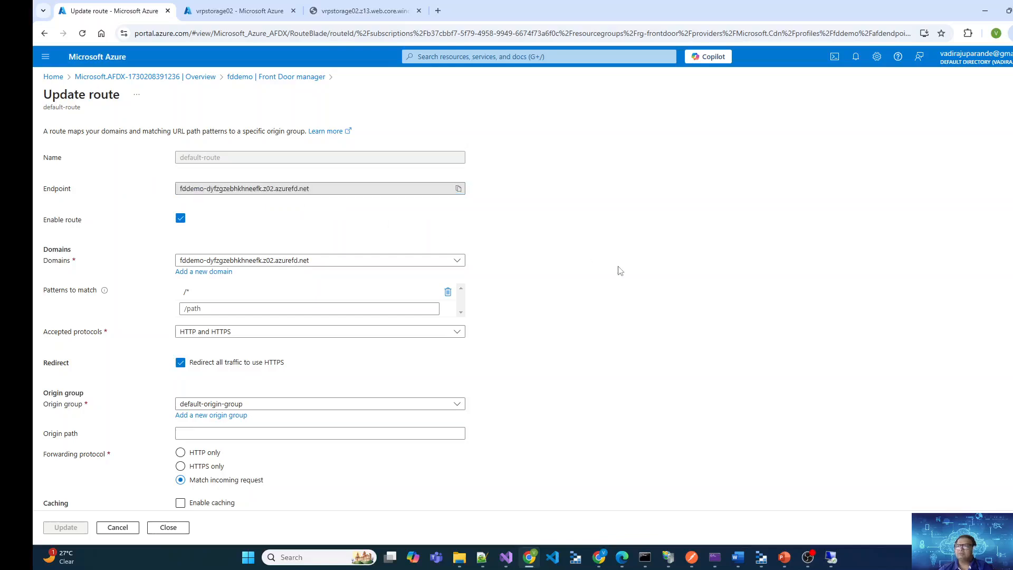
Review the domains available to default-route and its patterns to match
{"action": "left_click", "coordinate": [452, 264]}
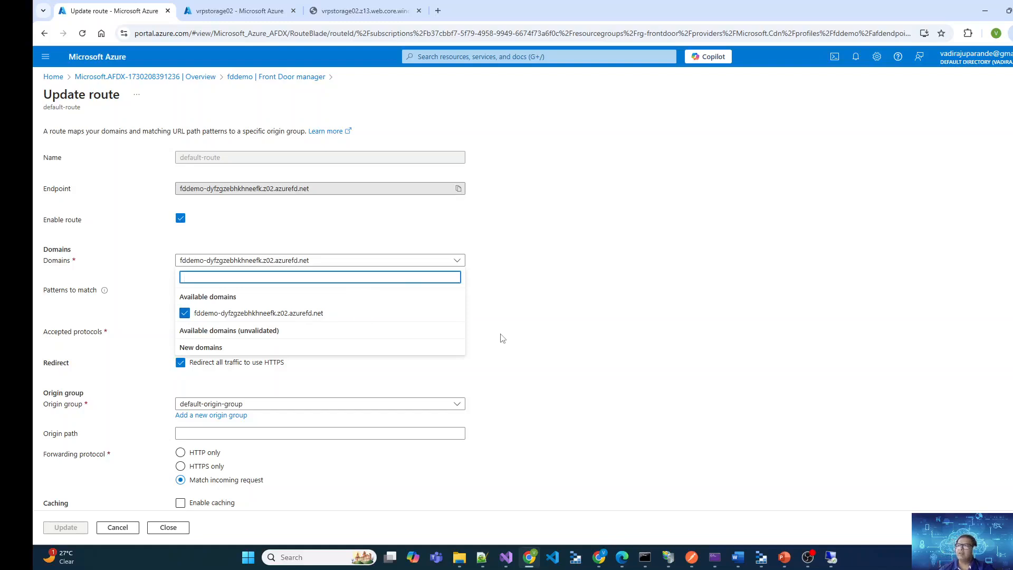
{"action": "left_click", "coordinate": [535, 333]}
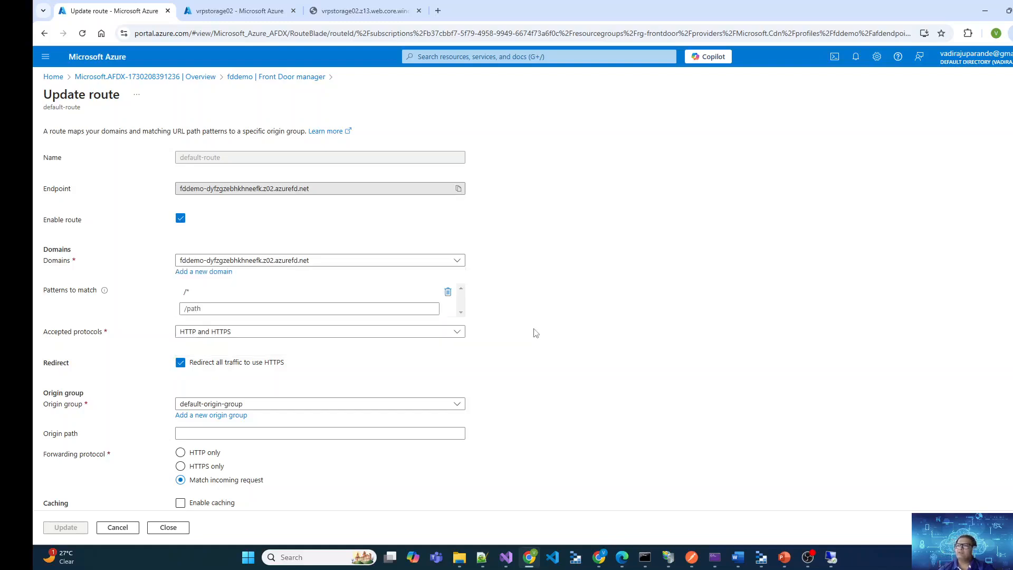
{"action": "left_click_drag", "start_coordinate": [46, 291], "coordinate": [98, 292]}
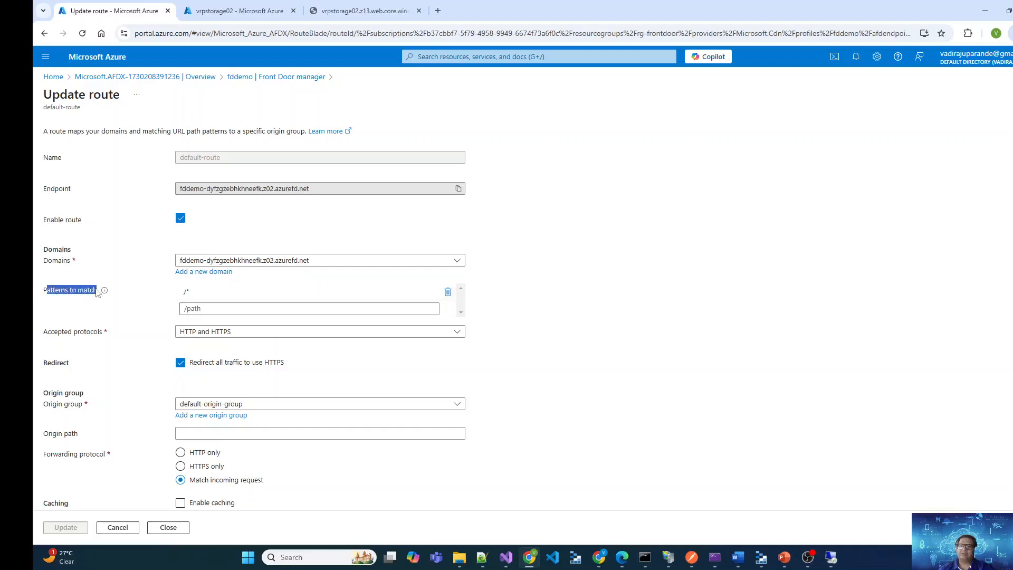
{"action": "left_click", "coordinate": [59, 300]}
{"action": "left_click", "coordinate": [202, 293]}
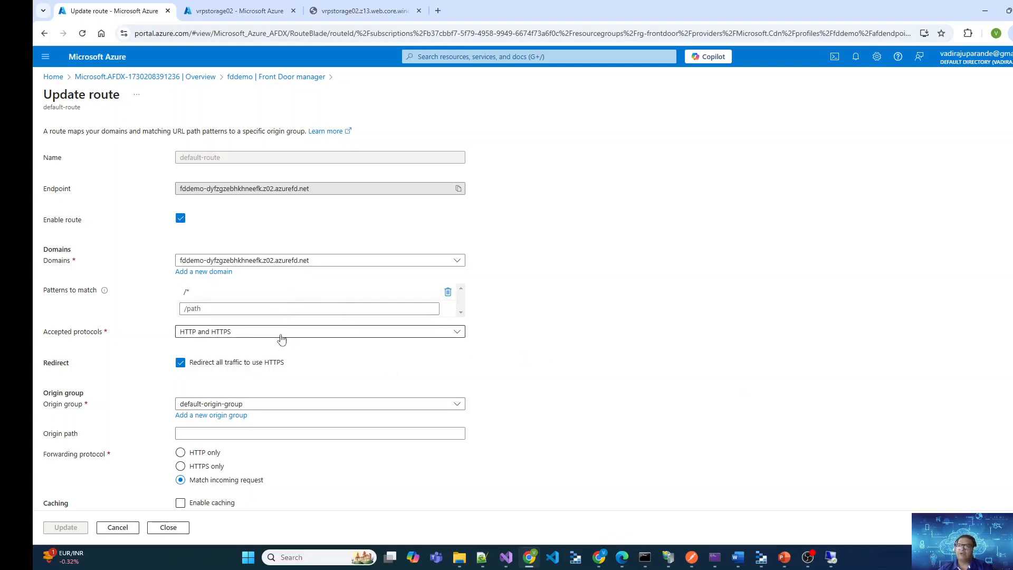
Set the accepted protocols of default-route to HTTPS only, and review the available origin groups and forwarding settings
{"action": "left_click", "coordinate": [336, 336]}
{"action": "left_click", "coordinate": [200, 362]}
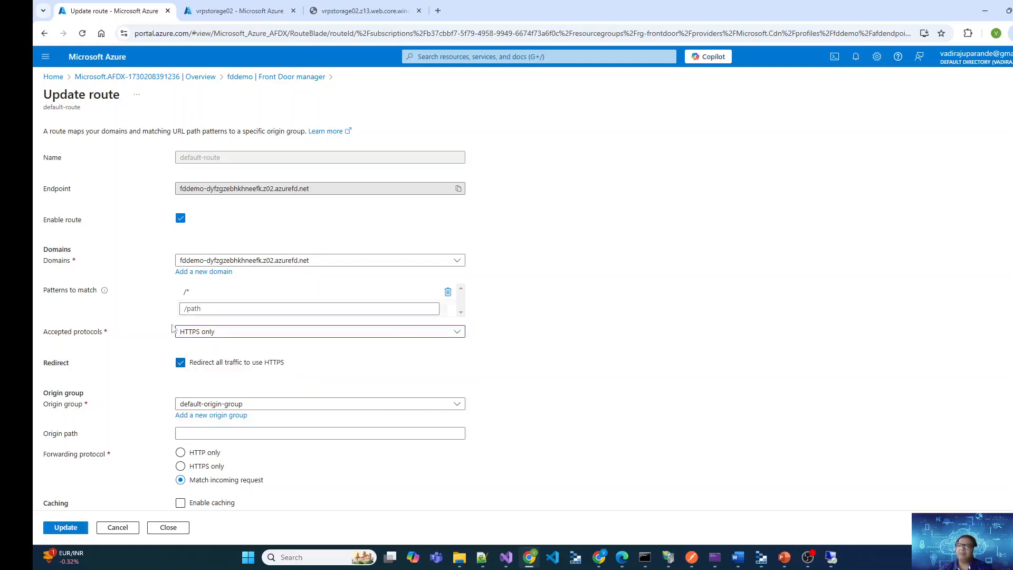
{"action": "scroll", "coordinate": [554, 343], "scroll_direction": "down", "scroll_amount": 2}
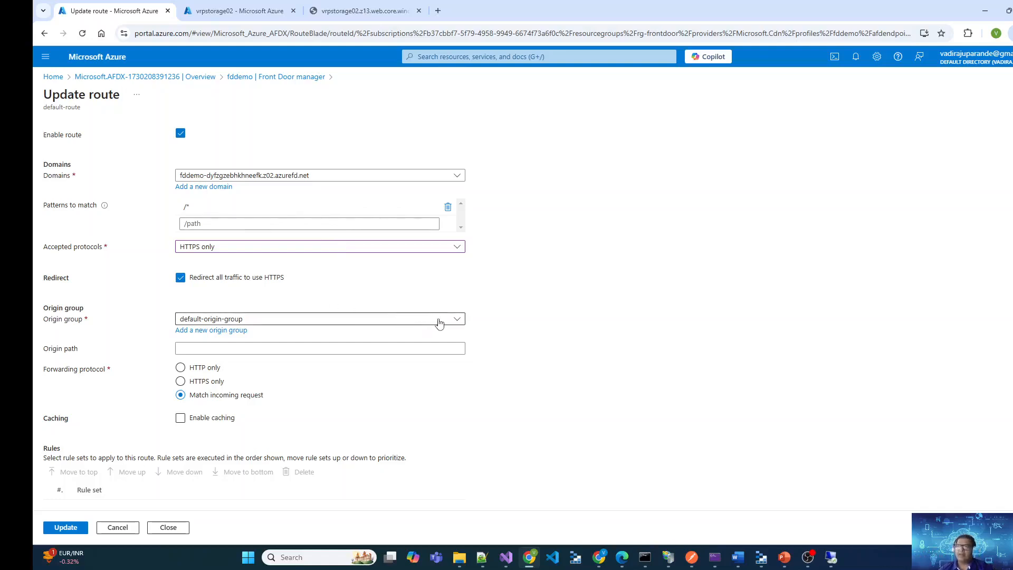
{"action": "scroll", "coordinate": [550, 290], "scroll_direction": "up", "scroll_amount": 2}
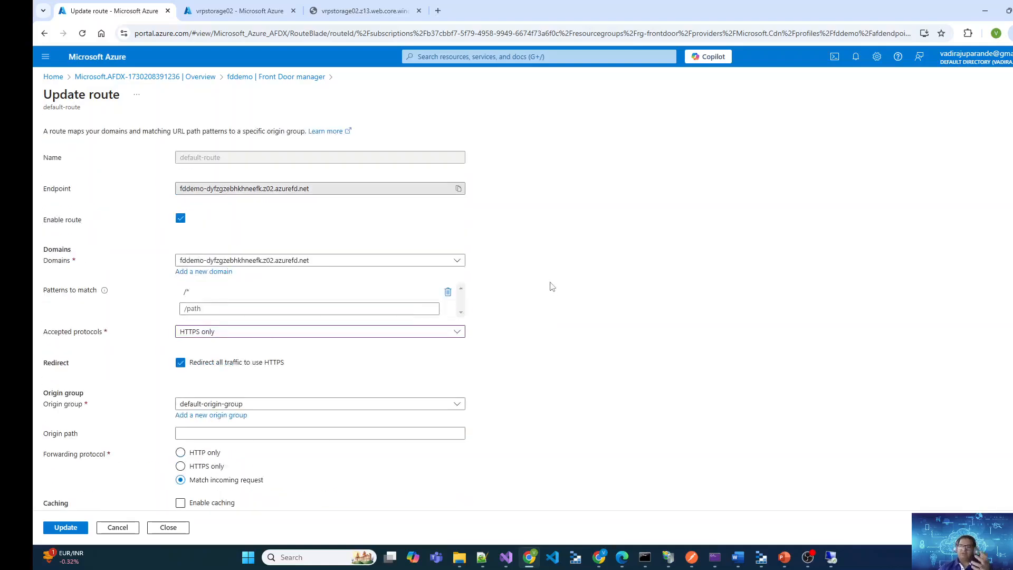
{"action": "scroll", "coordinate": [551, 287], "scroll_direction": "down", "scroll_amount": 2}
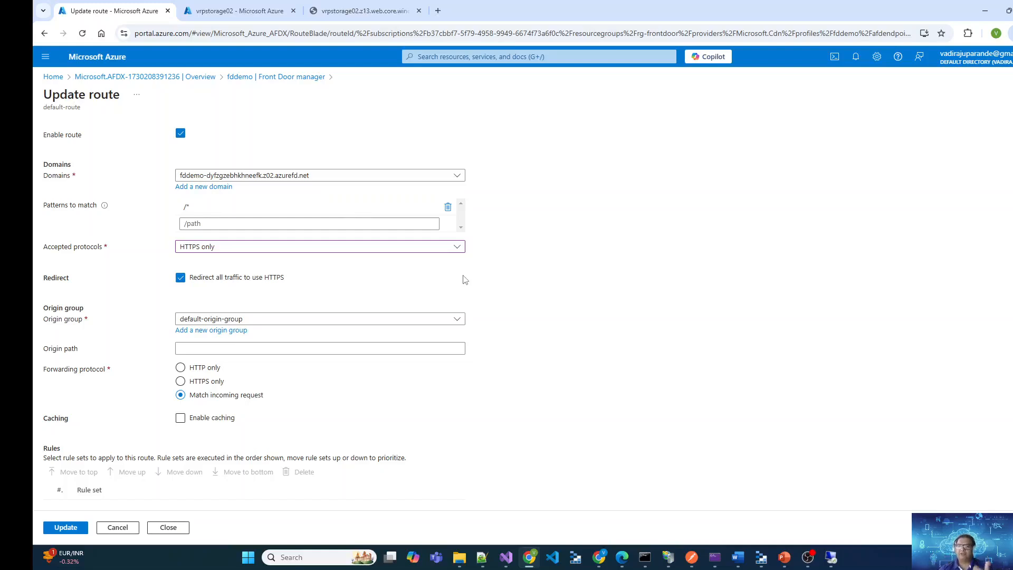
{"action": "left_click", "coordinate": [311, 320]}
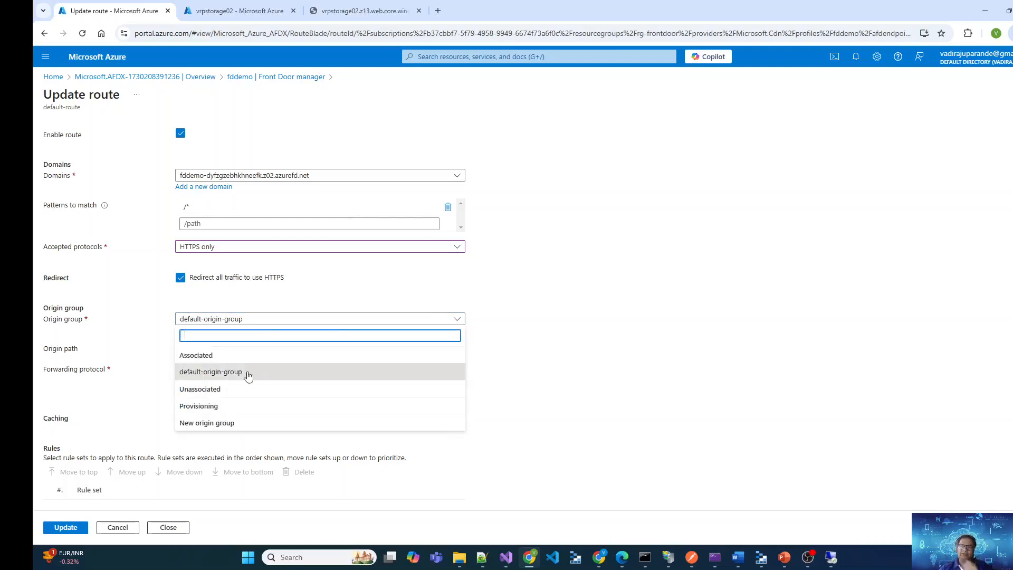
{"action": "left_click", "coordinate": [622, 381]}
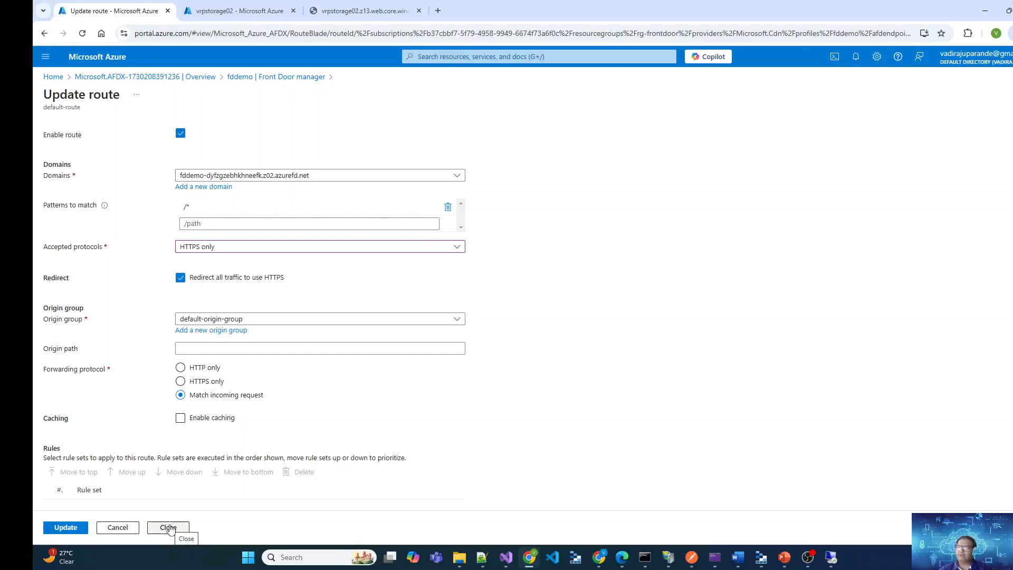
Keep the route form open, copy the endpoint host name of default-route, and open it in a new browser tab
{"action": "left_click", "coordinate": [170, 528]}
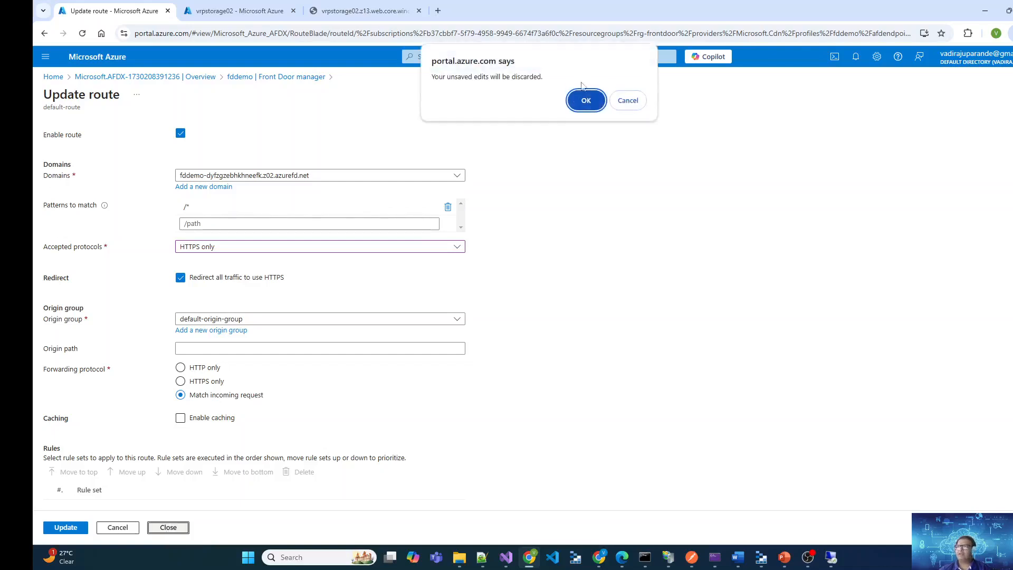
{"action": "left_click", "coordinate": [642, 101]}
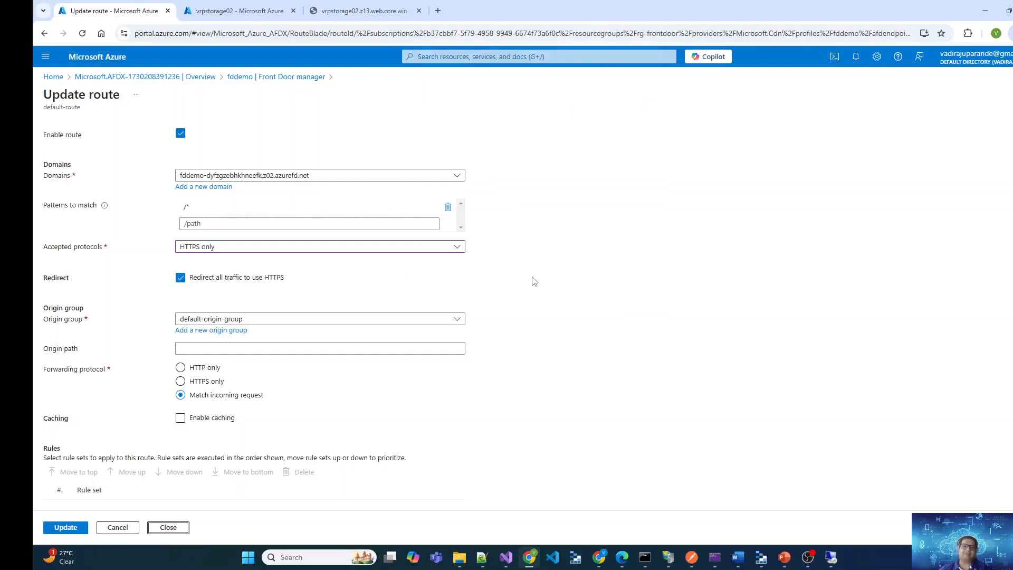
{"action": "scroll", "coordinate": [533, 285], "scroll_direction": "up", "scroll_amount": 2}
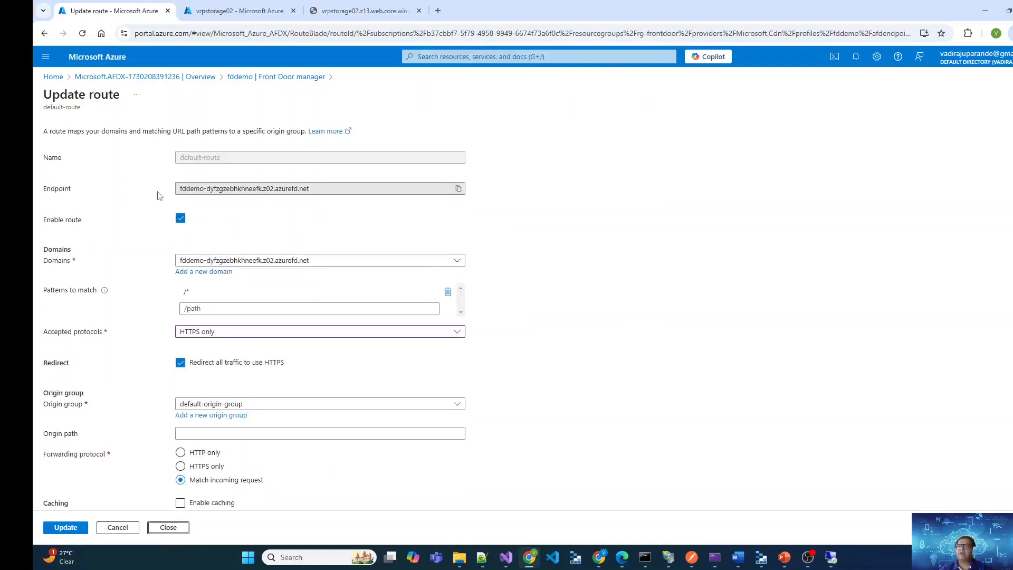
{"action": "left_click", "coordinate": [460, 189]}
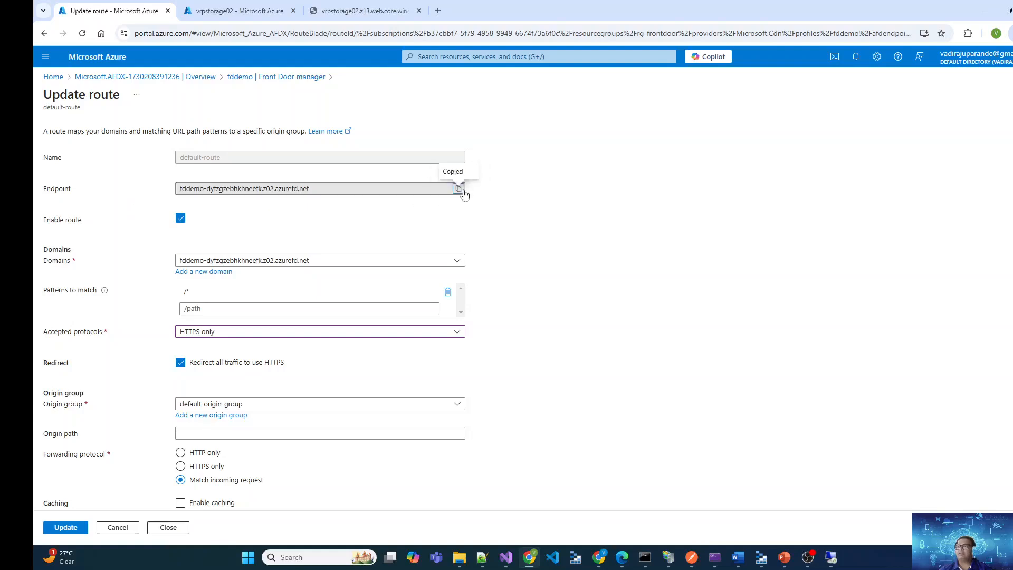
{"action": "left_click", "coordinate": [439, 14]}
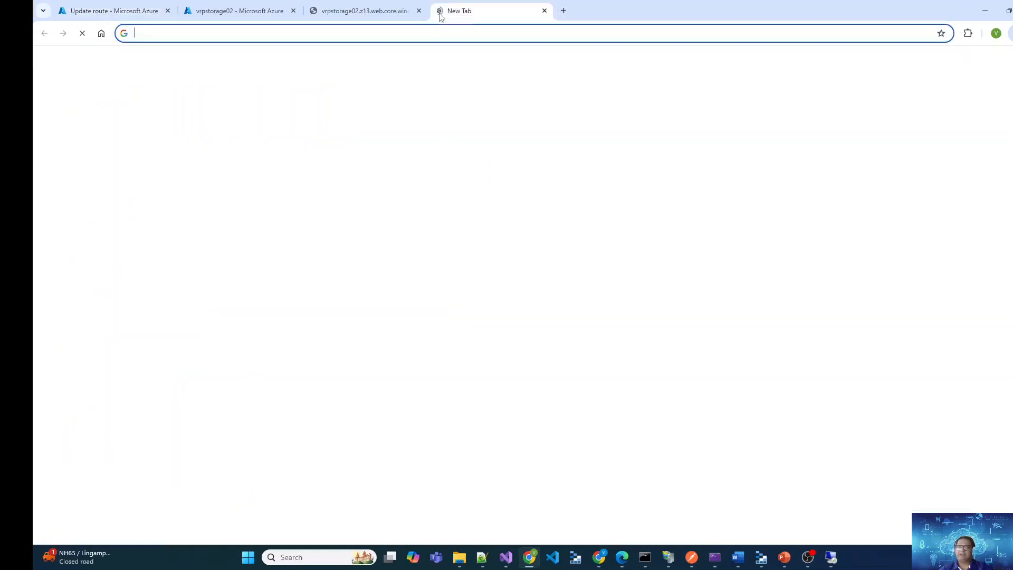
{"action": "key", "text": "ctrl+v"}
{"action": "key", "text": "Return"}
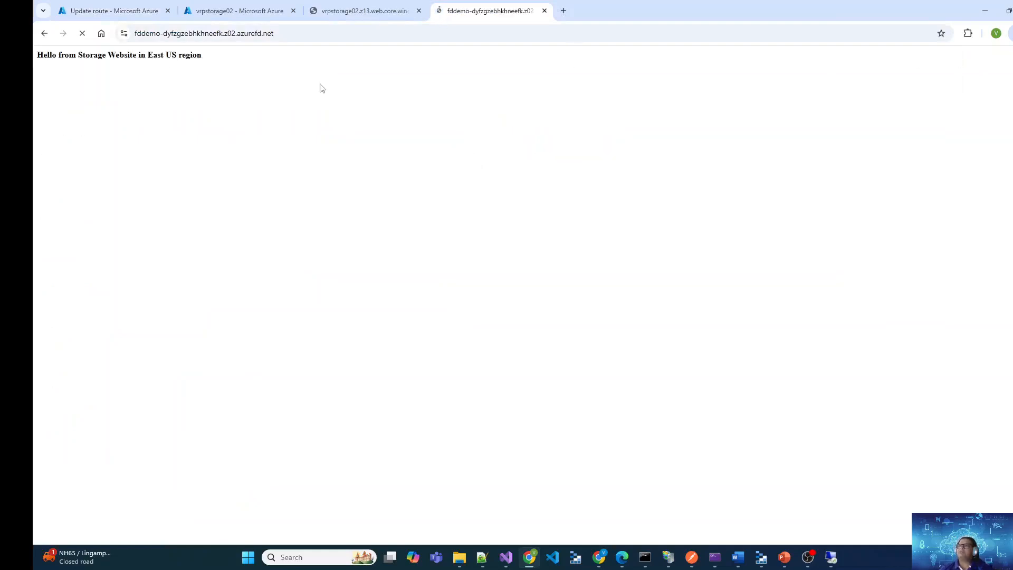
Compare the page served by the Front Door endpoint with the page at vrpstorage02.z13.web.core.windows.net
{"action": "triple_click", "coordinate": [90, 57]}
{"action": "left_click", "coordinate": [131, 84]}
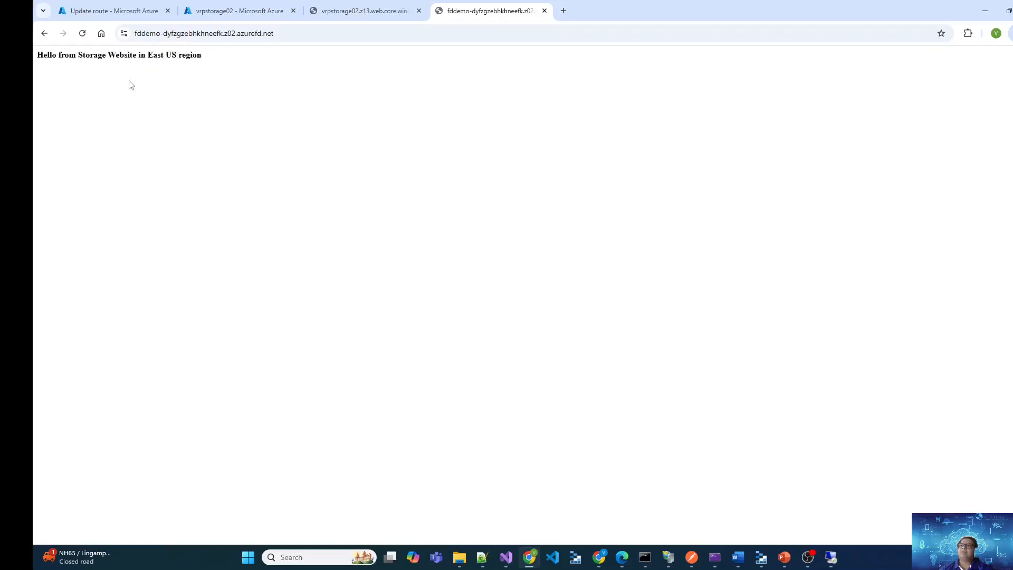
{"action": "left_click_drag", "start_coordinate": [69, 62], "coordinate": [215, 70]}
{"action": "left_click", "coordinate": [219, 80]}
{"action": "left_click", "coordinate": [351, 11]}
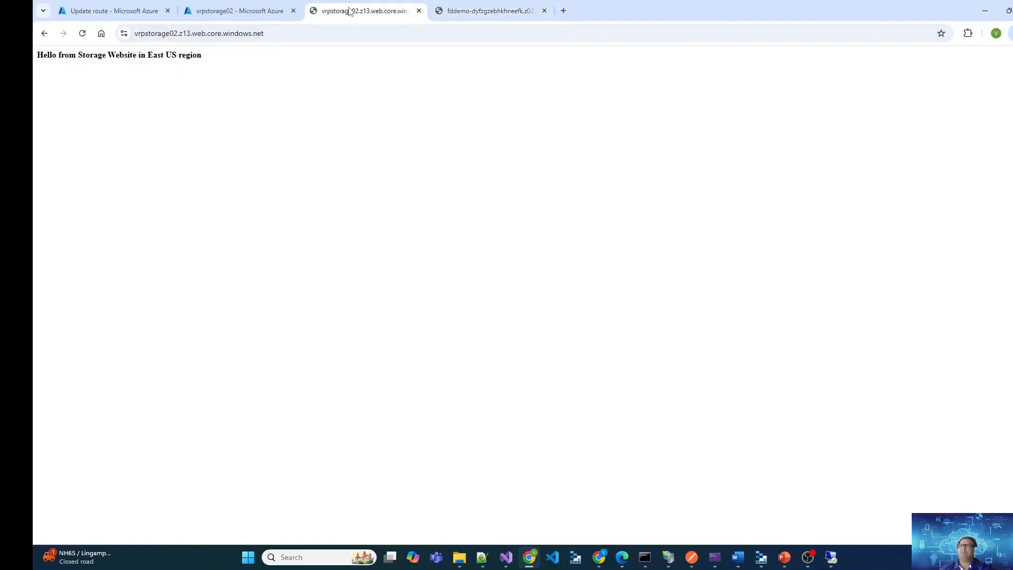
{"action": "left_click", "coordinate": [285, 29]}
{"action": "left_click", "coordinate": [468, 8]}
{"action": "left_click_drag", "start_coordinate": [236, 65], "coordinate": [34, 68]}
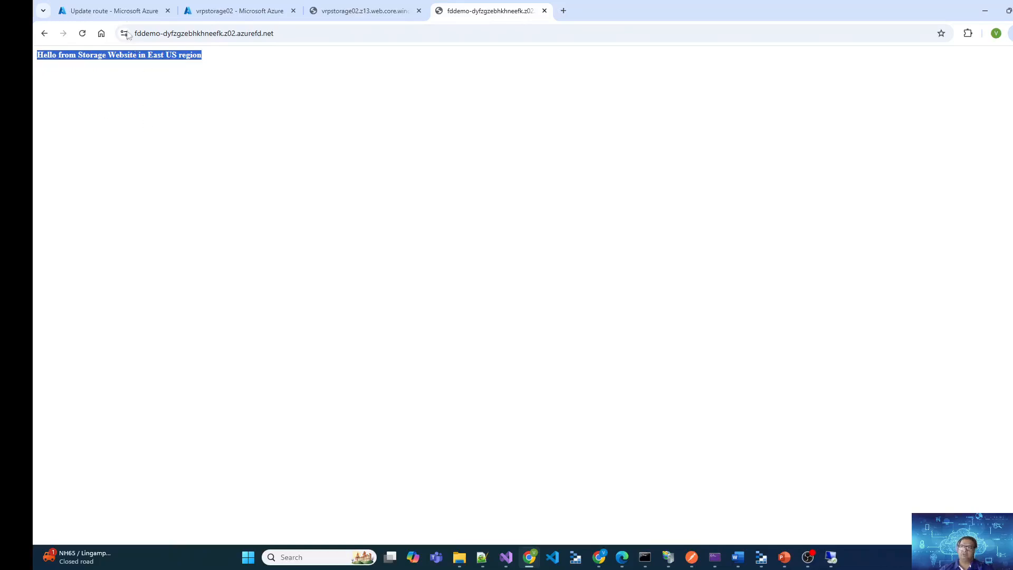
Return to the default-route form and close it, discarding the unsaved edits
{"action": "left_click", "coordinate": [111, 11]}
{"action": "scroll", "coordinate": [536, 305], "scroll_direction": "down", "scroll_amount": 3}
{"action": "left_click", "coordinate": [168, 528]}
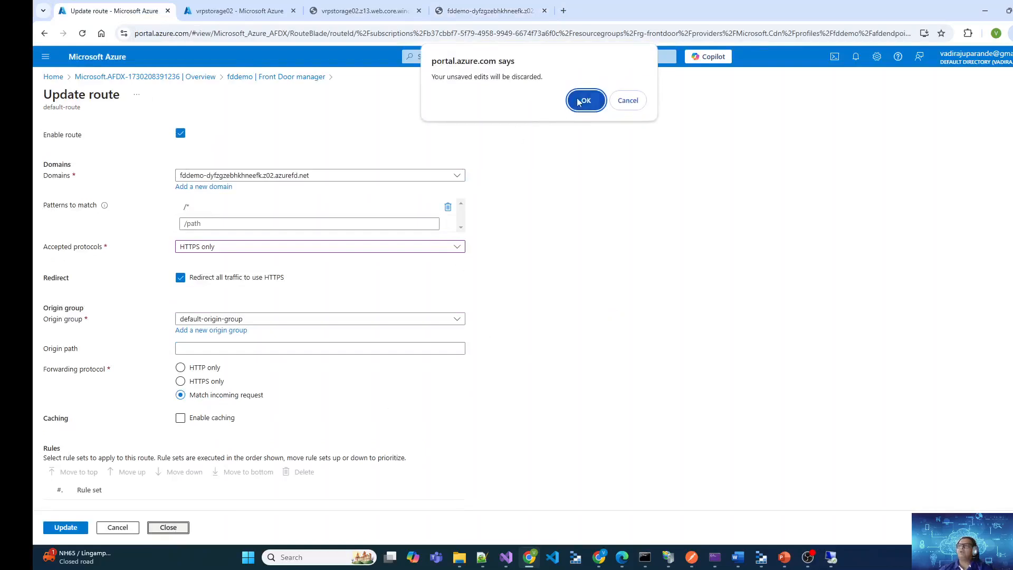
{"action": "left_click", "coordinate": [586, 94]}
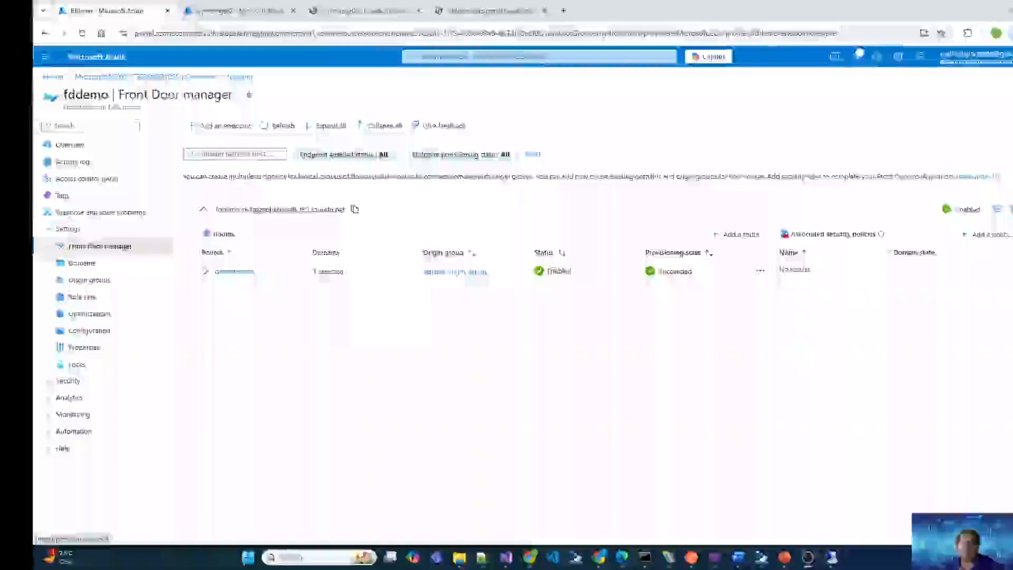
Add an enabled endpoint named mysites to the fddemo Front Door profile
{"action": "left_click", "coordinate": [234, 136]}
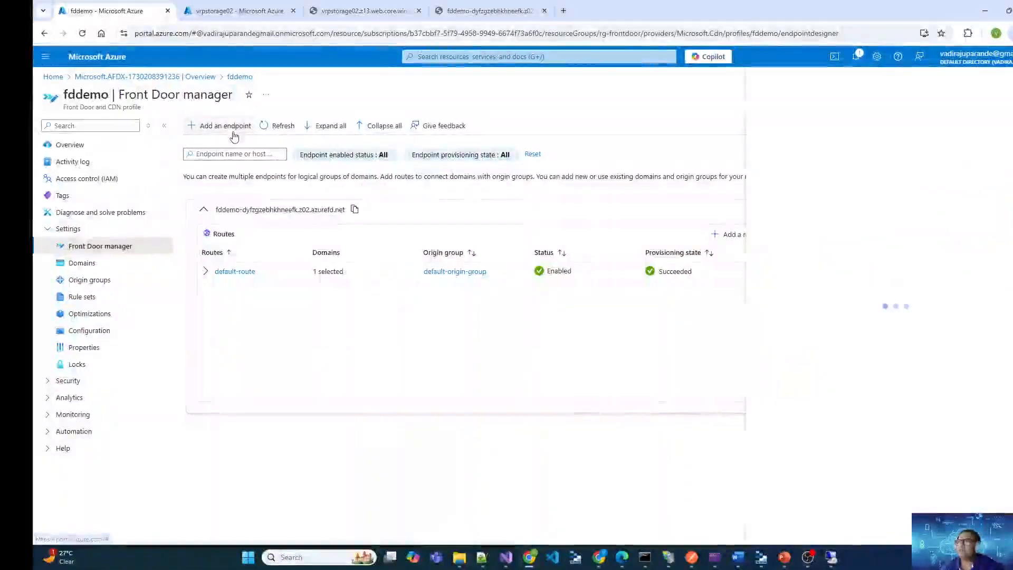
{"action": "left_click", "coordinate": [910, 162]}
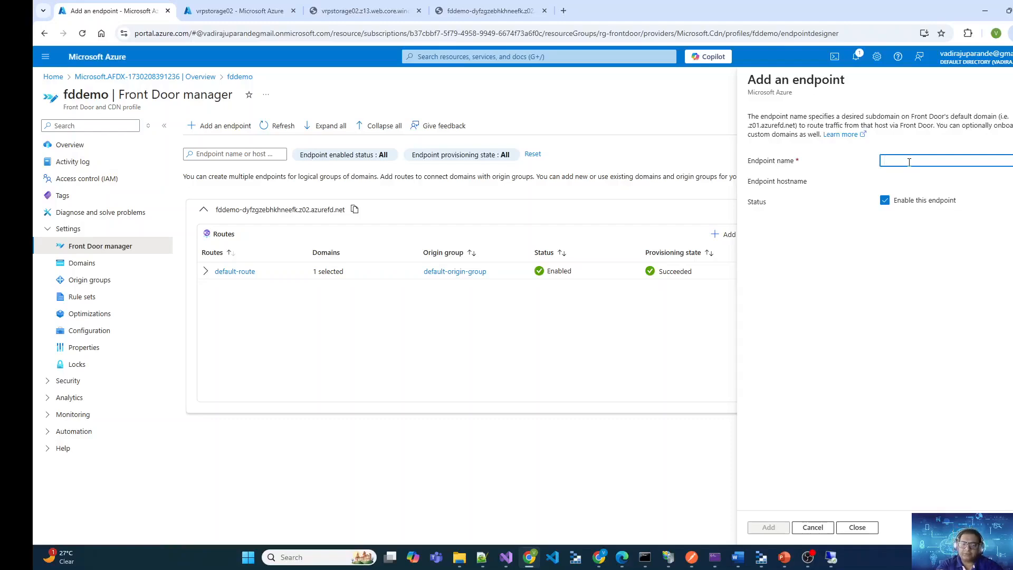
{"action": "type", "text": "mysites"}
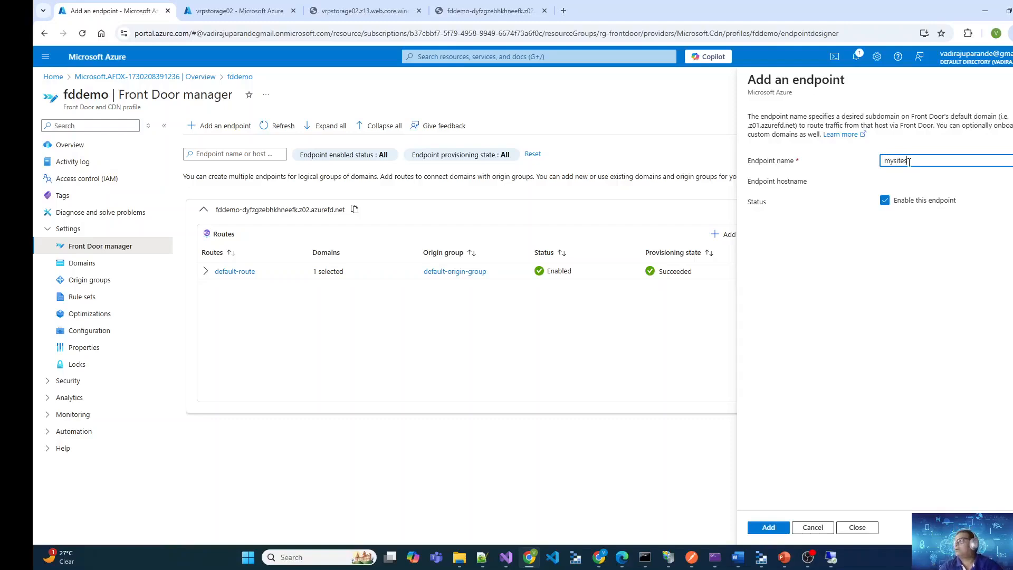
{"action": "key", "text": "Tab"}
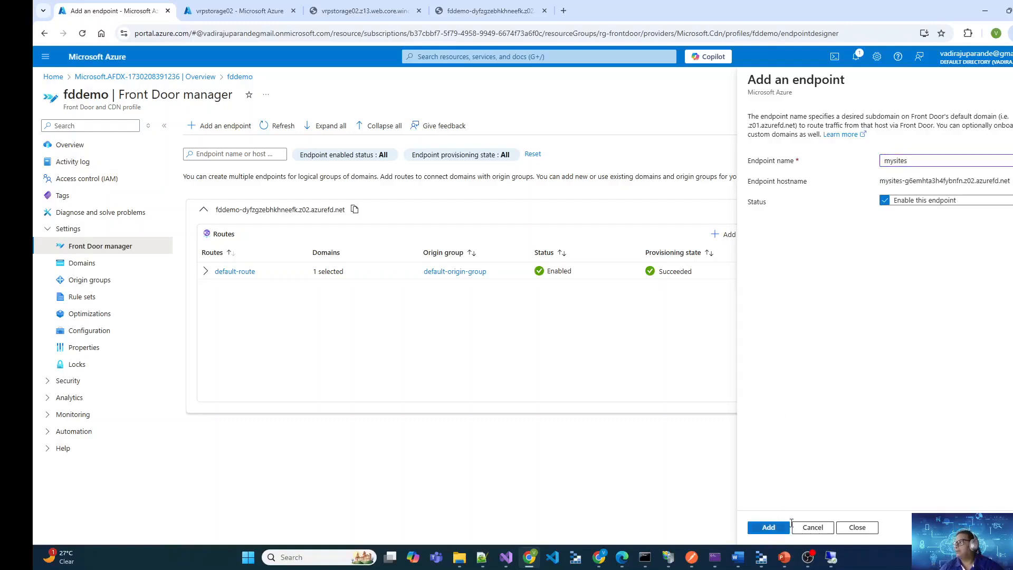
{"action": "left_click", "coordinate": [766, 528]}
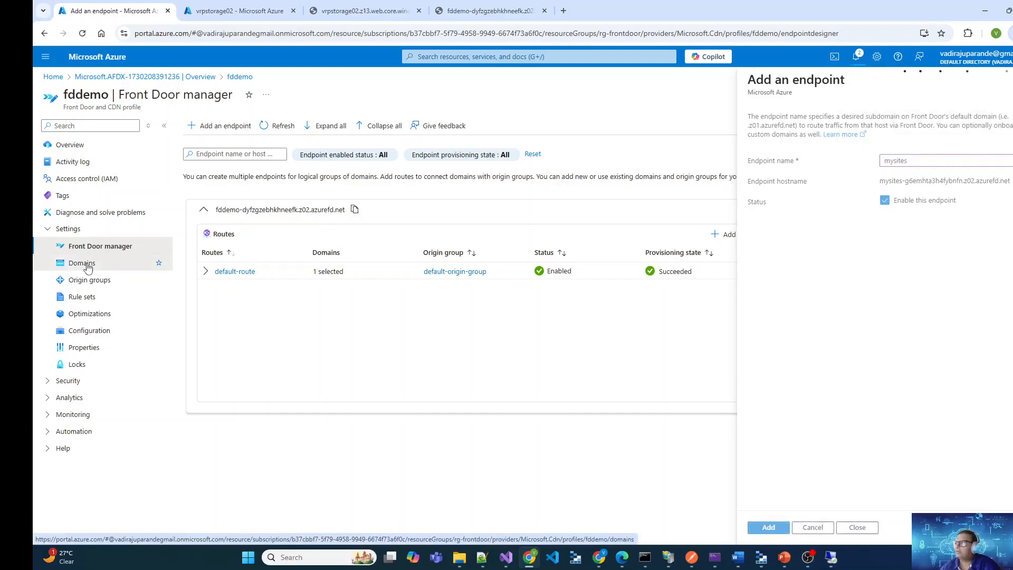
Start adding a non-Azure validated domain to fddemo, with All other DNS services and the custom domain site1.azskillshub.in
{"action": "left_click", "coordinate": [81, 263]}
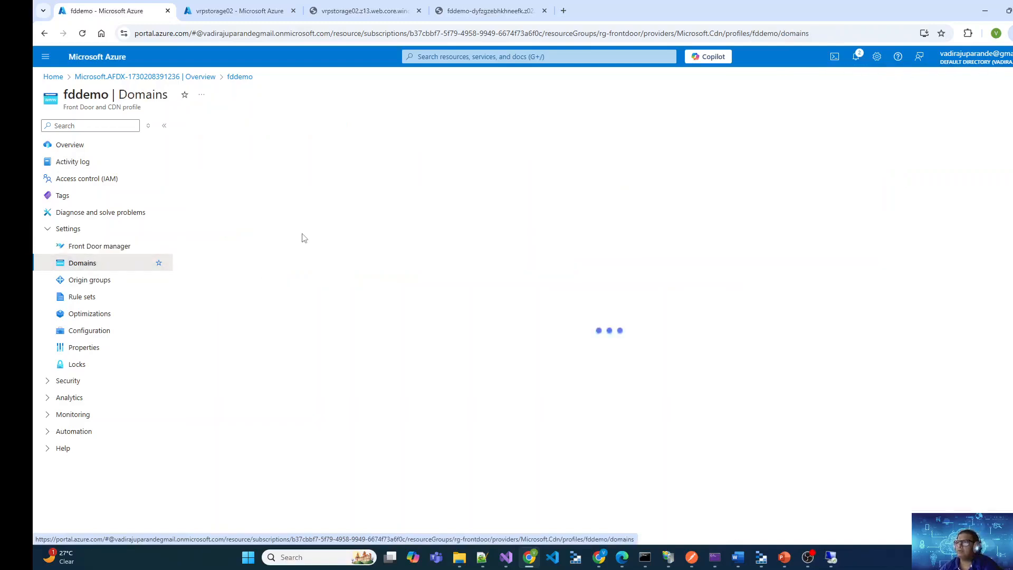
{"action": "left_click", "coordinate": [202, 126]}
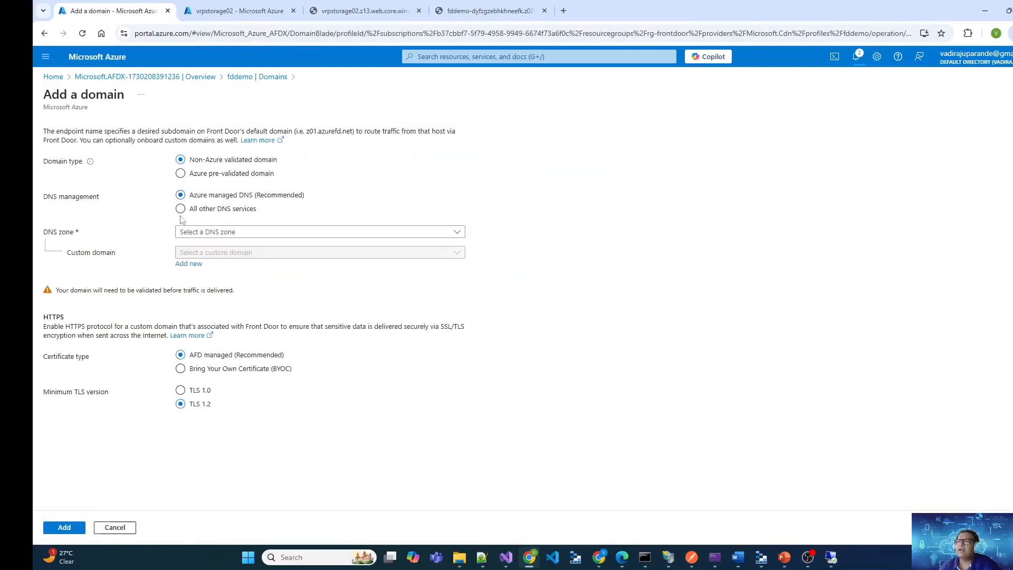
{"action": "left_click", "coordinate": [233, 80]}
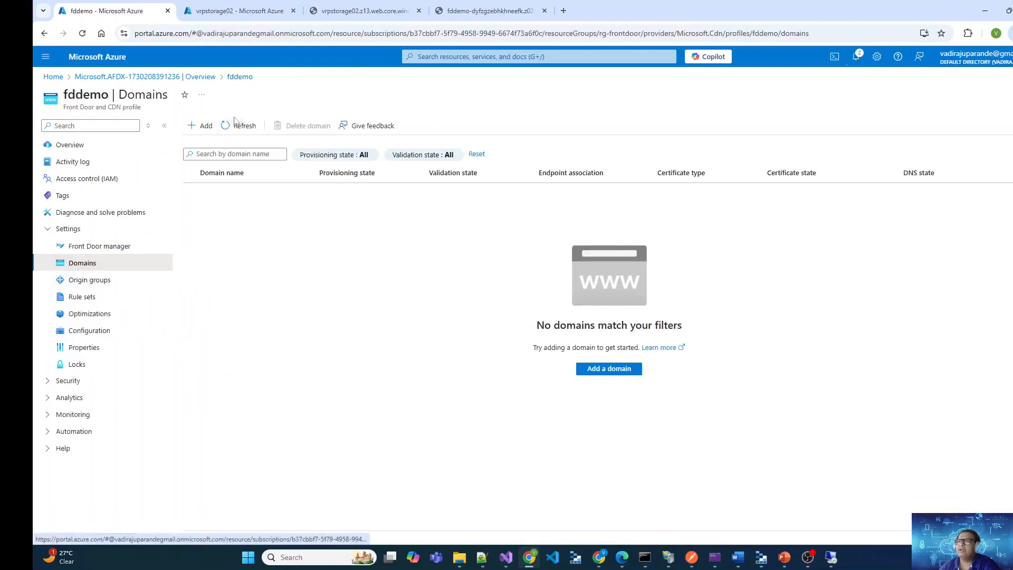
{"action": "left_click", "coordinate": [202, 126]}
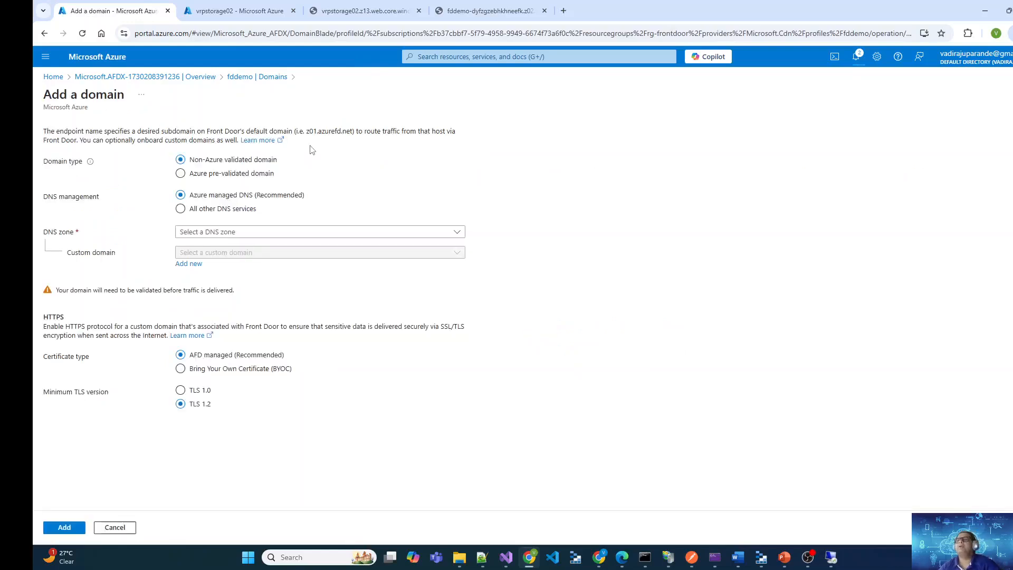
{"action": "left_click", "coordinate": [226, 210]}
{"action": "left_click", "coordinate": [319, 232]}
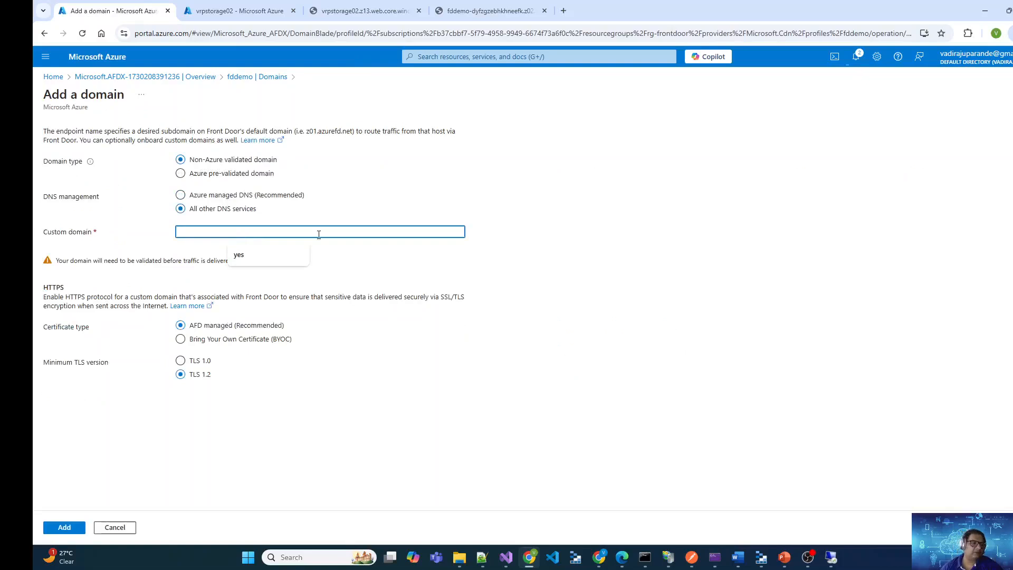
{"action": "type", "text": "az"}
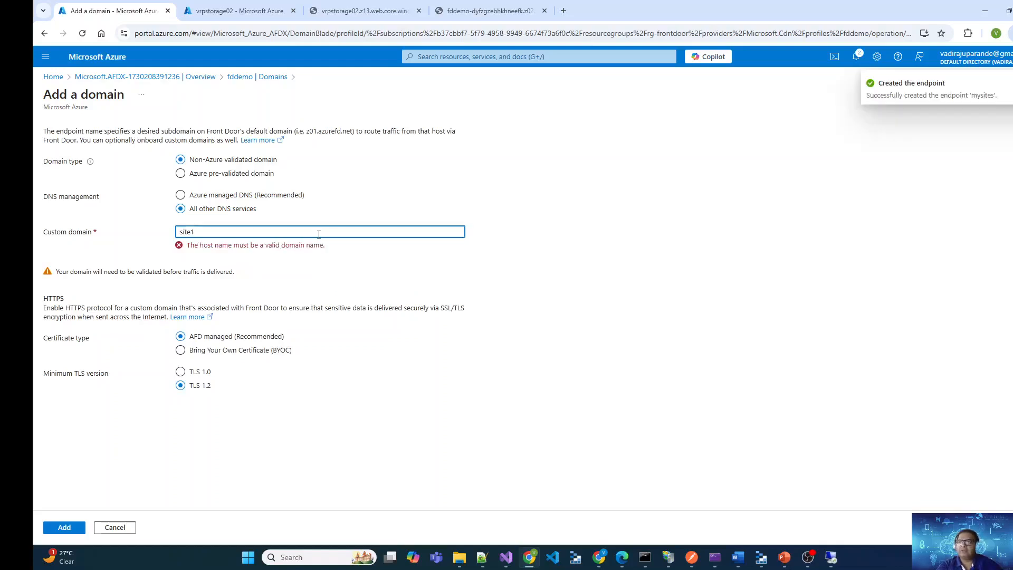
{"action": "type", "text": "skillshub.in"}
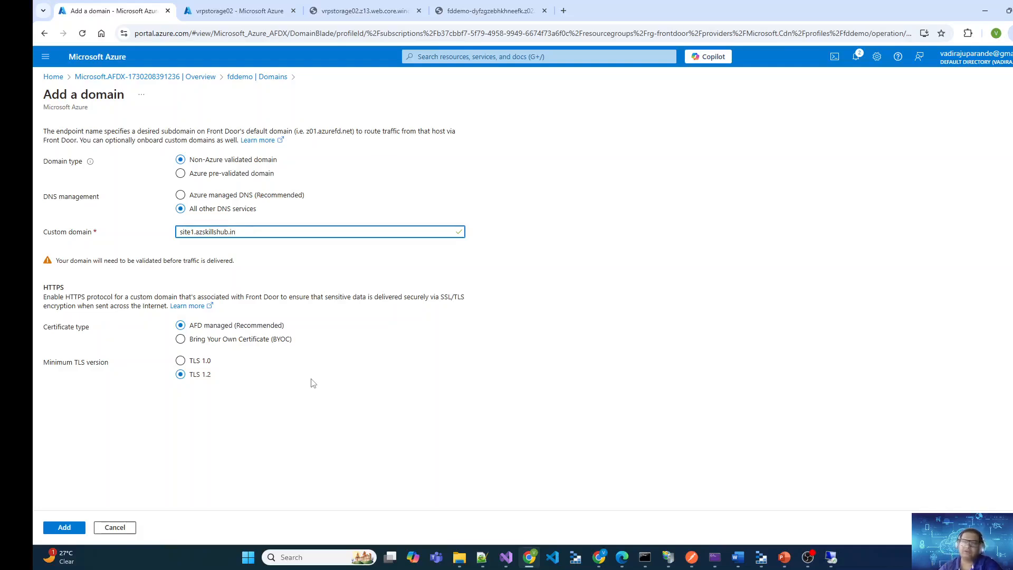
Check the secrets offered for Bring Your Own Certificate, switch back to an AFD managed certificate, and add the domain
{"action": "left_click", "coordinate": [262, 340]}
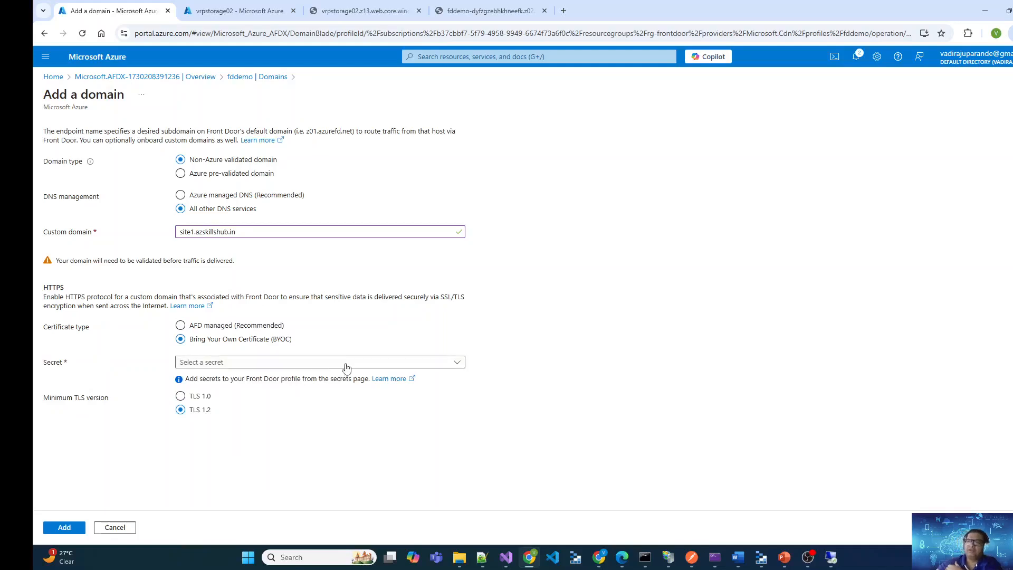
{"action": "left_click", "coordinate": [364, 364]}
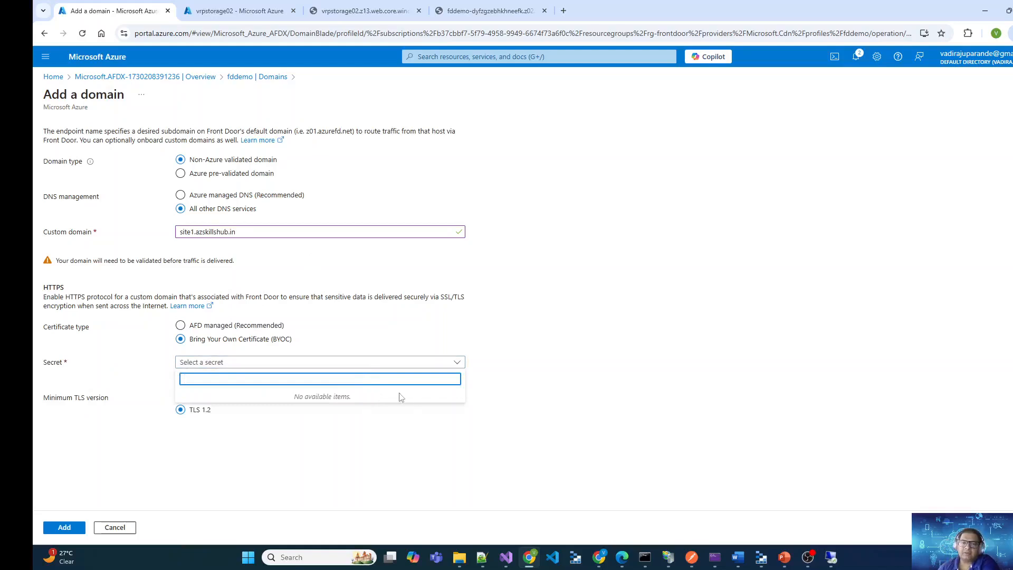
{"action": "left_click", "coordinate": [526, 404]}
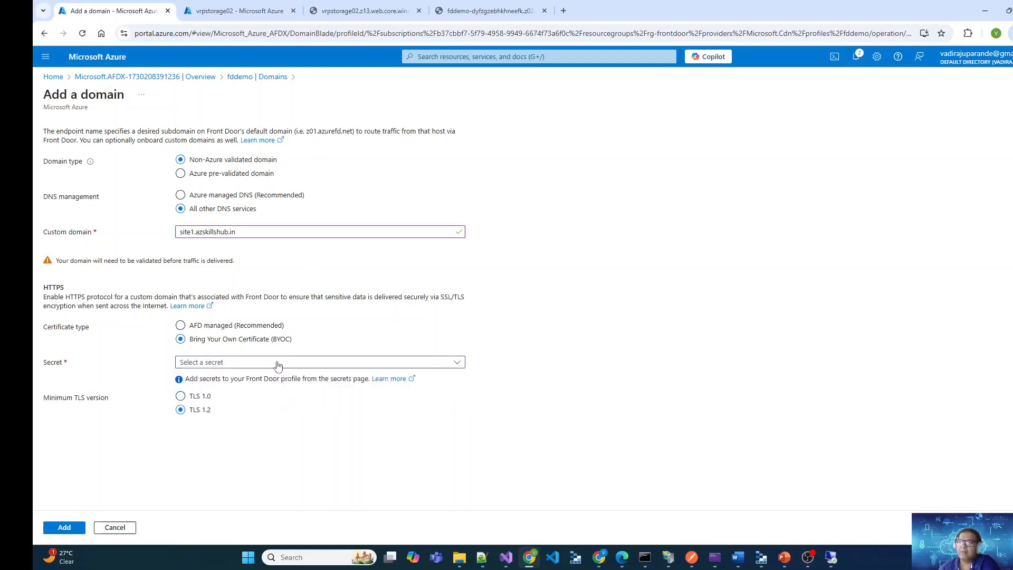
{"action": "left_click", "coordinate": [208, 325]}
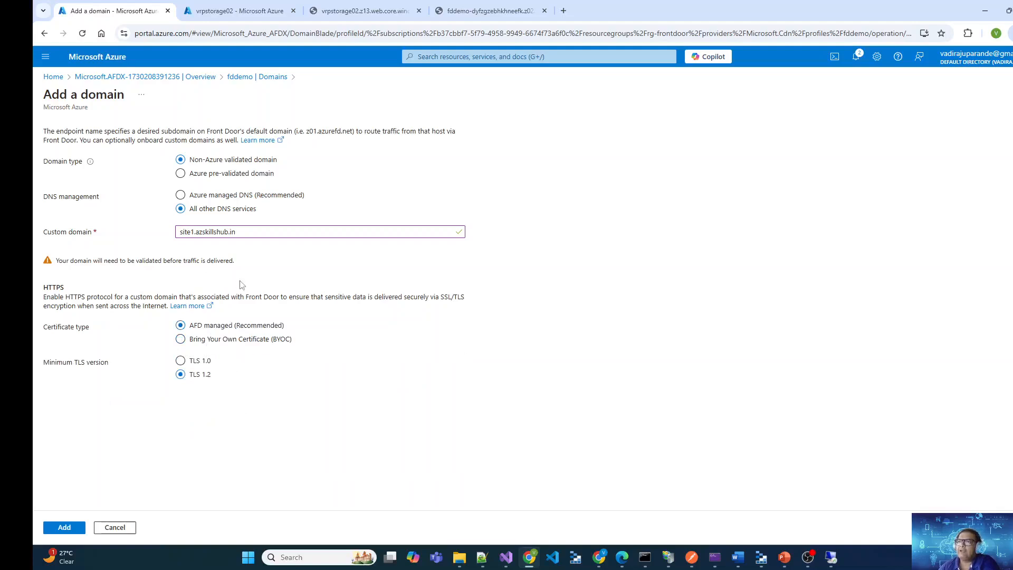
{"action": "left_click", "coordinate": [65, 527]}
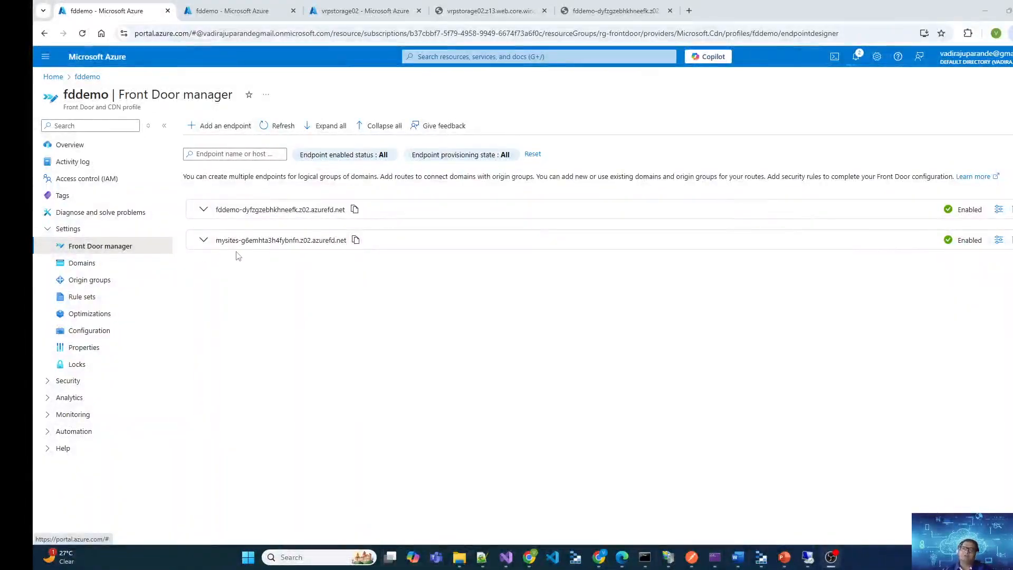
Review the routes of the mysites endpoint, and start adding an origin to a new origin group
{"action": "left_click", "coordinate": [202, 244]}
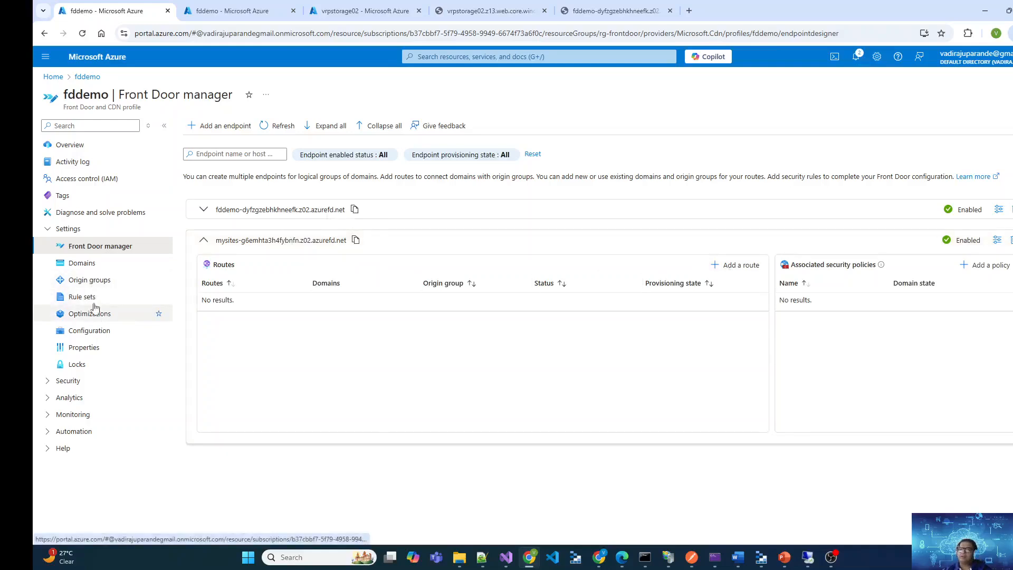
{"action": "left_click", "coordinate": [95, 284]}
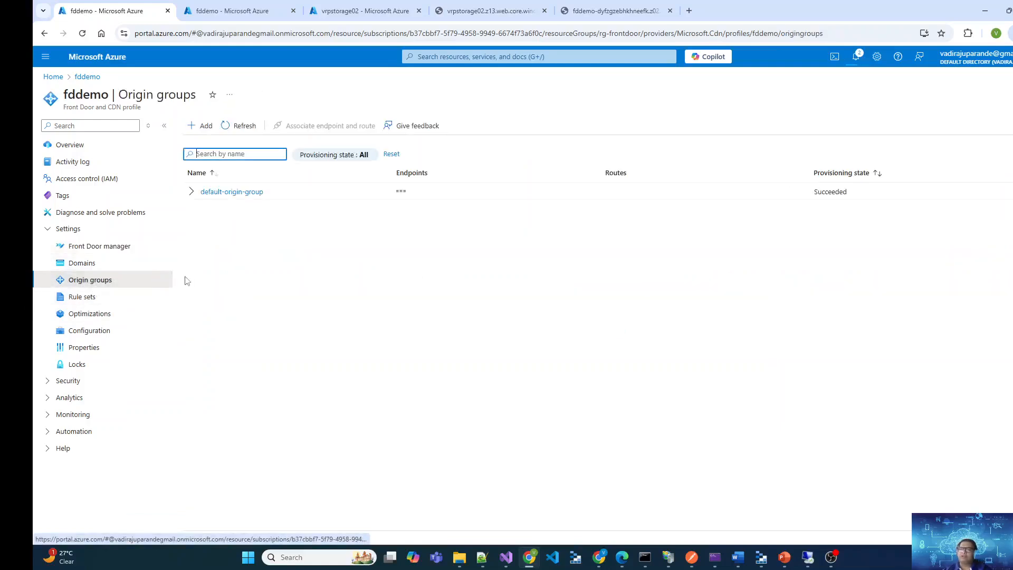
{"action": "left_click", "coordinate": [201, 126]}
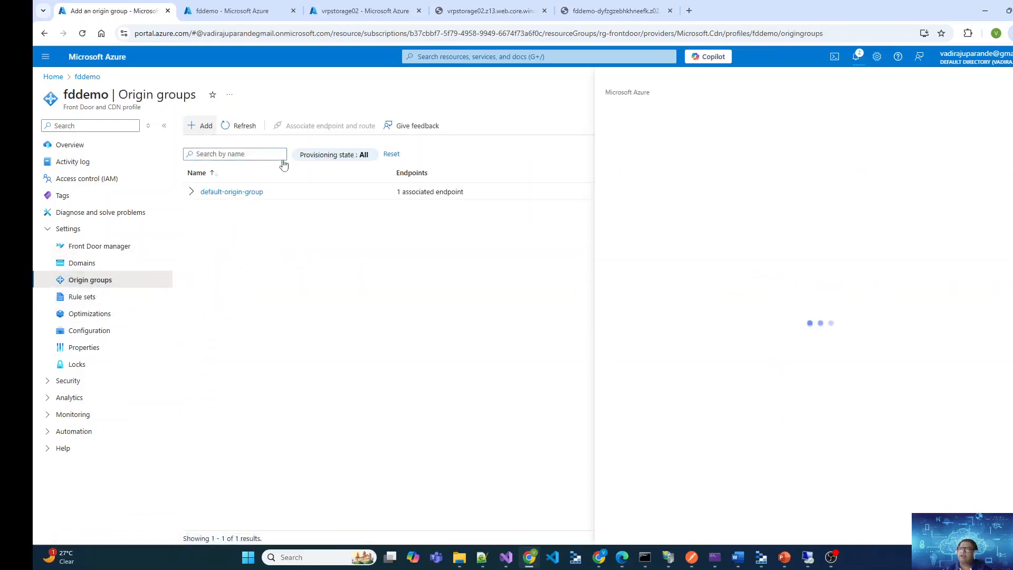
{"action": "left_click", "coordinate": [636, 210]}
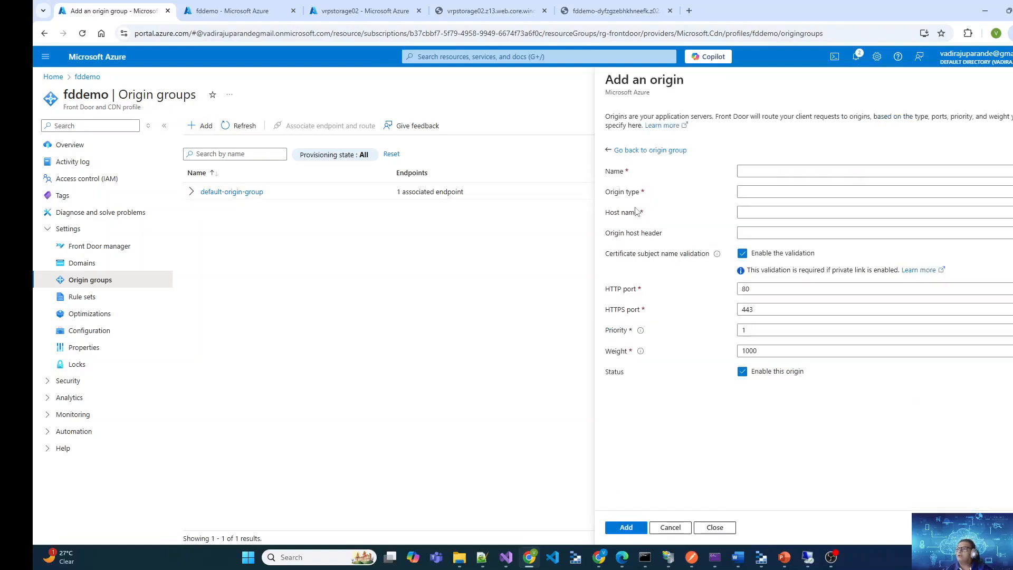
Name the new origin mysite and set its origin type to Custom
{"action": "left_click", "coordinate": [811, 171]}
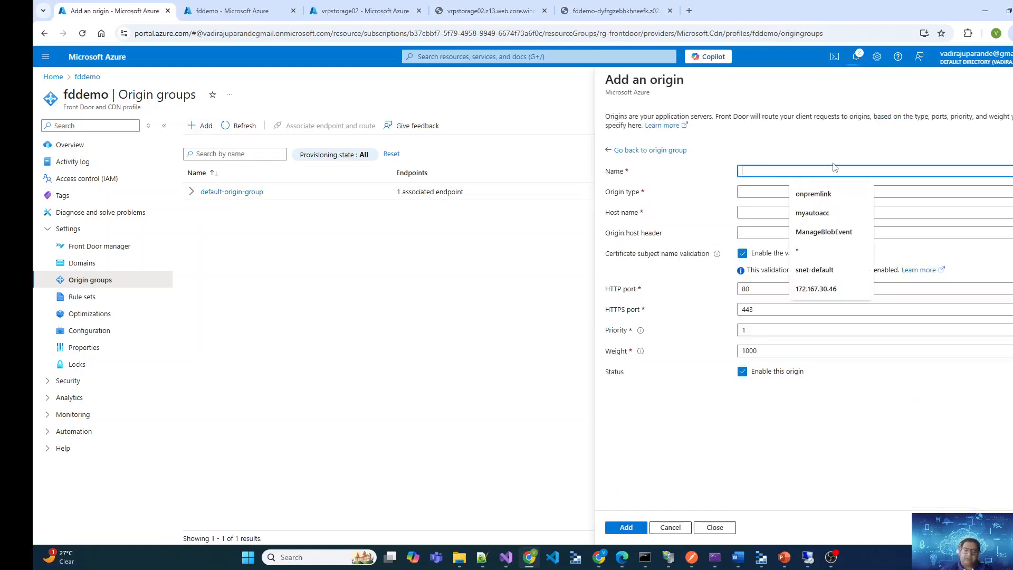
{"action": "type", "text": "mysite"}
{"action": "key", "text": "Tab"}
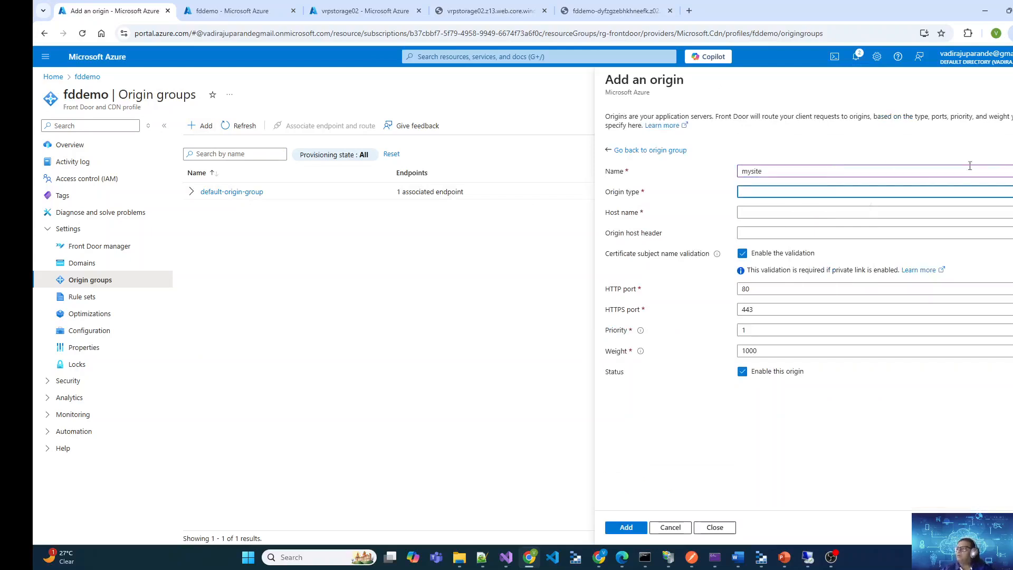
{"action": "left_click", "coordinate": [948, 196]}
{"action": "left_click", "coordinate": [757, 430]}
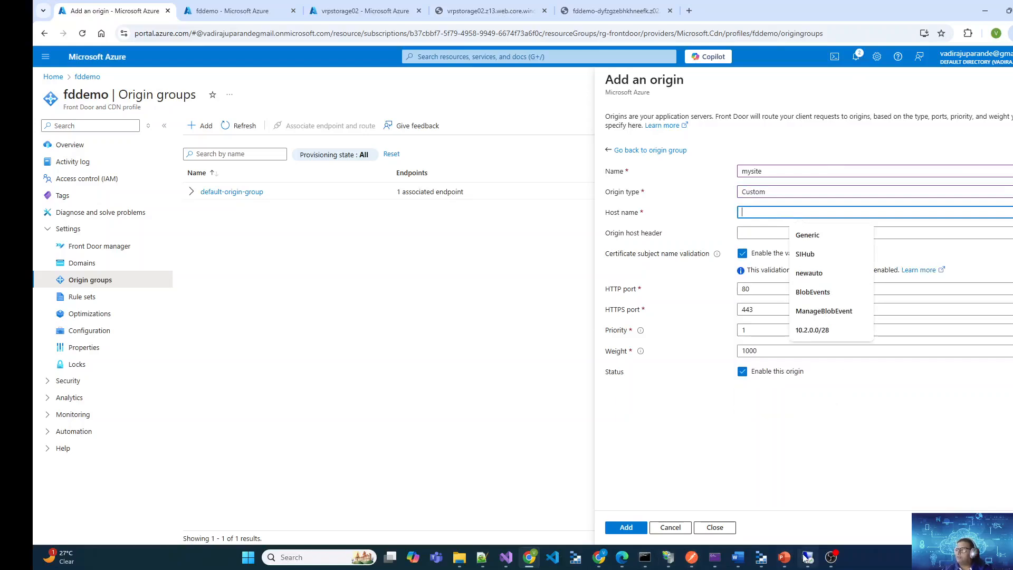
Copy vm-ukbranch's public IP address from the virtual machines list in Edge and enter 172.167.212.227 as the origin's host name
{"action": "left_click", "coordinate": [624, 559]}
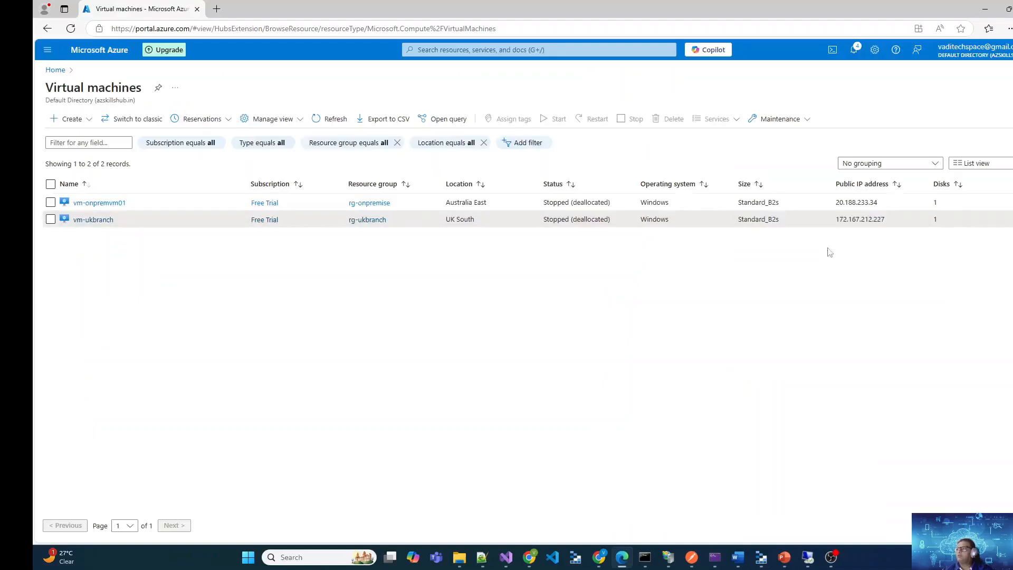
{"action": "left_click_drag", "start_coordinate": [891, 225], "coordinate": [836, 227]}
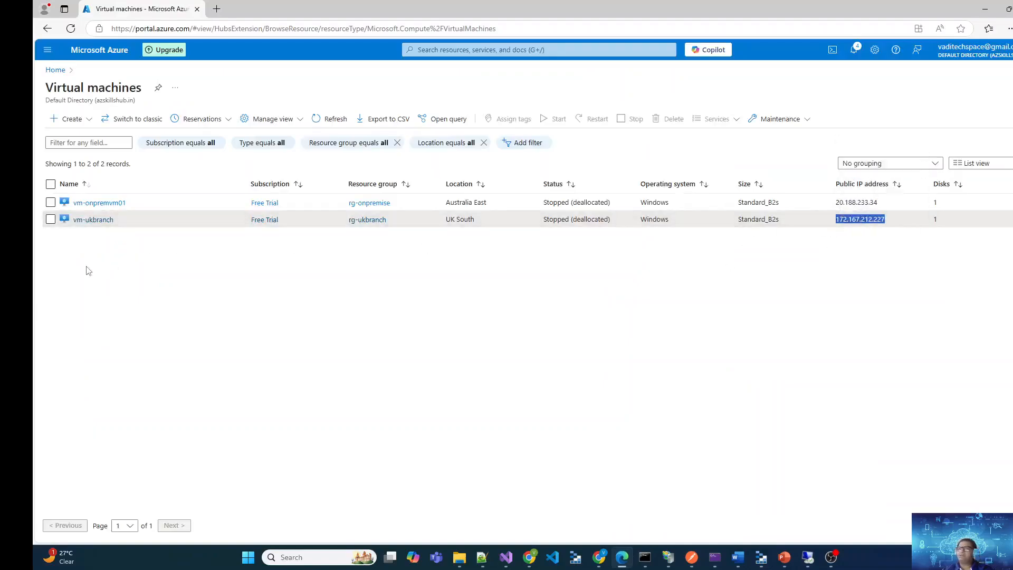
{"action": "key", "text": "ctrl+c"}
{"action": "key", "text": "alt+Tab"}
{"action": "key", "text": "ctrl+v"}
{"action": "left_click_drag", "start_coordinate": [813, 236], "coordinate": [793, 231]}
{"action": "left_click", "coordinate": [748, 214]}
{"action": "key", "text": "BackSpace"}
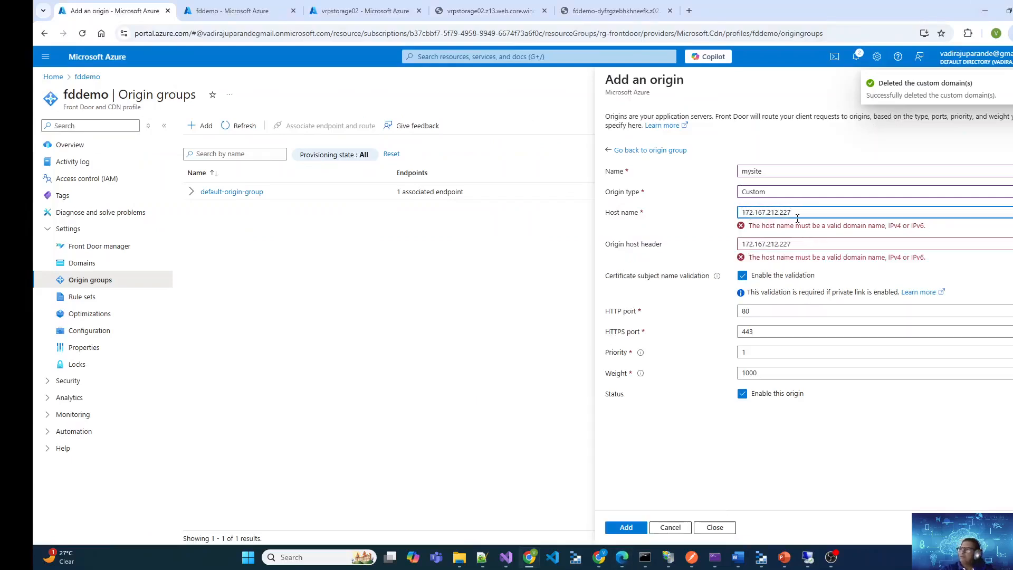
Set the origin host header to site1.azskillshub.in and disable certificate subject name validation
{"action": "key", "text": "Tab"}
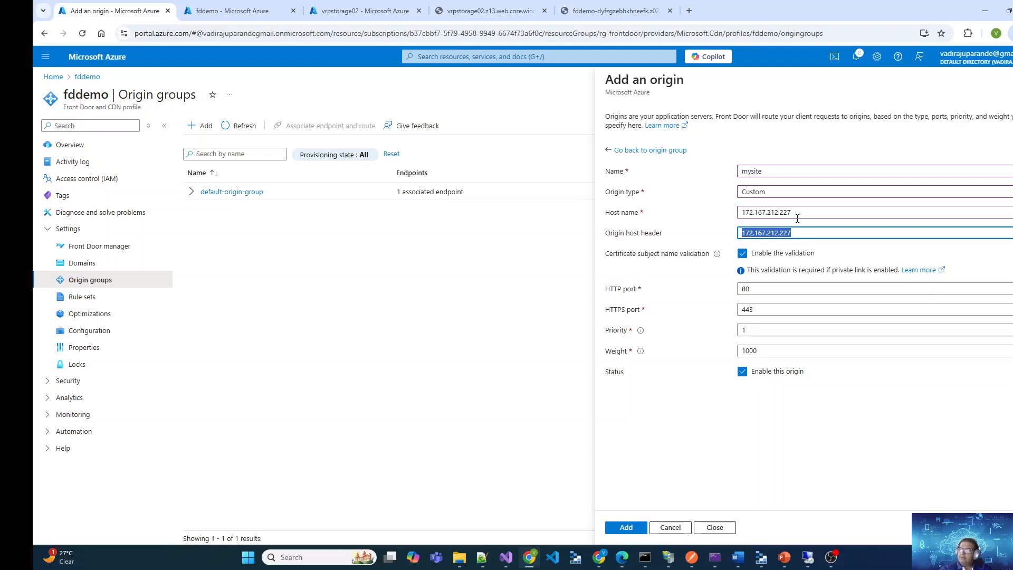
{"action": "key", "text": "BackSpace"}
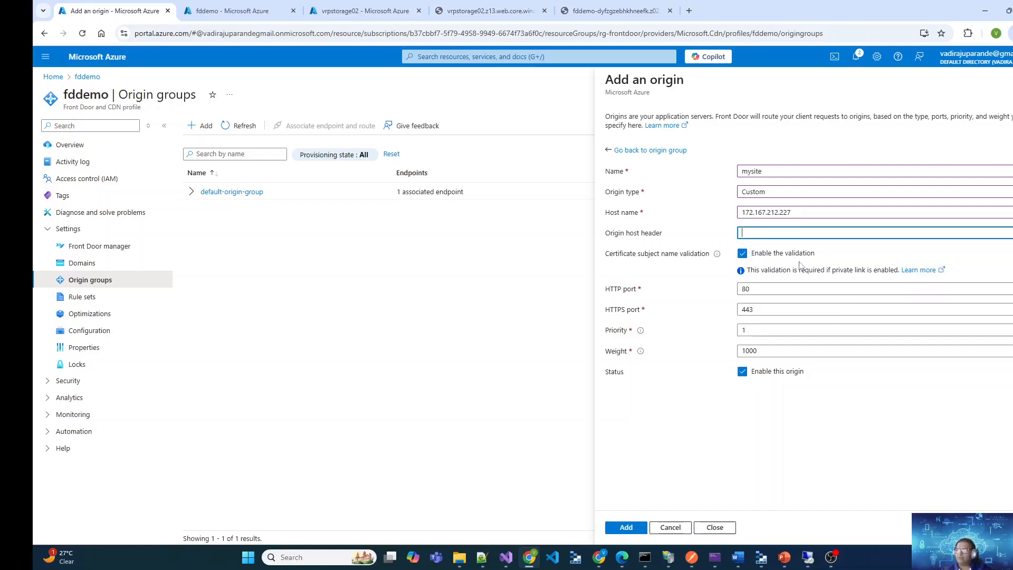
{"action": "type", "text": "s"}
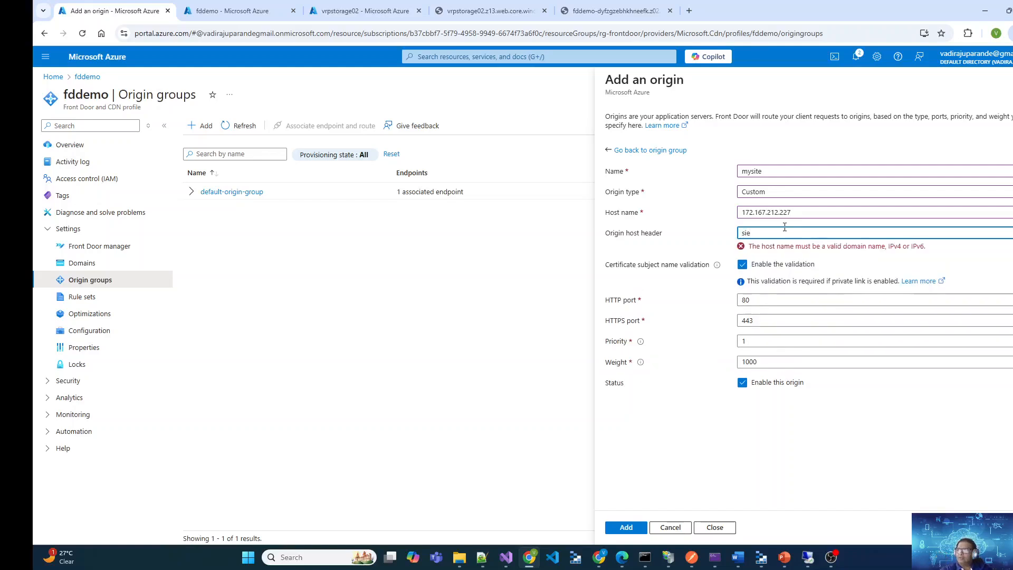
{"action": "type", "text": "ite1.azsk"}
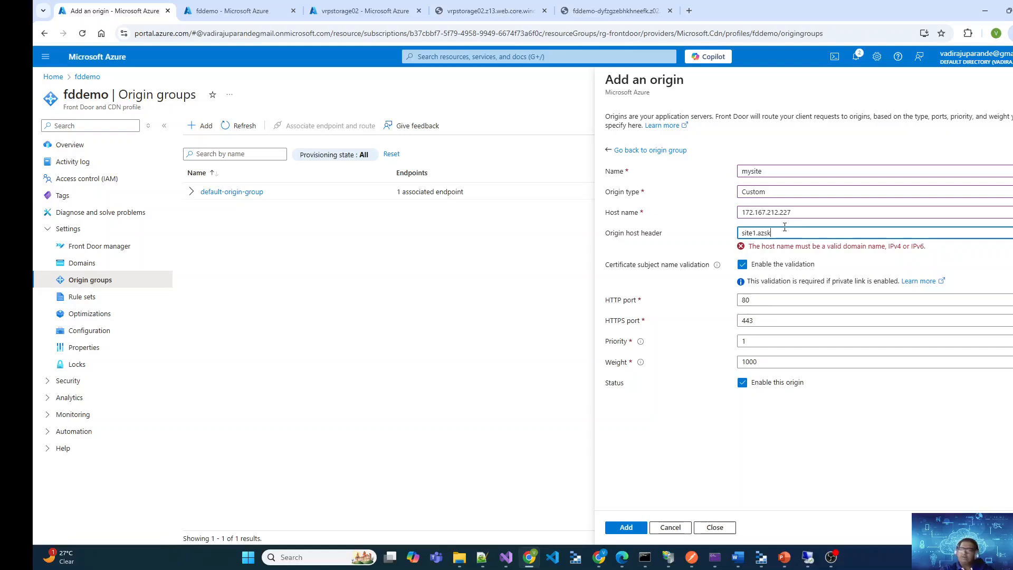
{"action": "type", "text": "illshub.in"}
{"action": "key", "text": "Tab"}
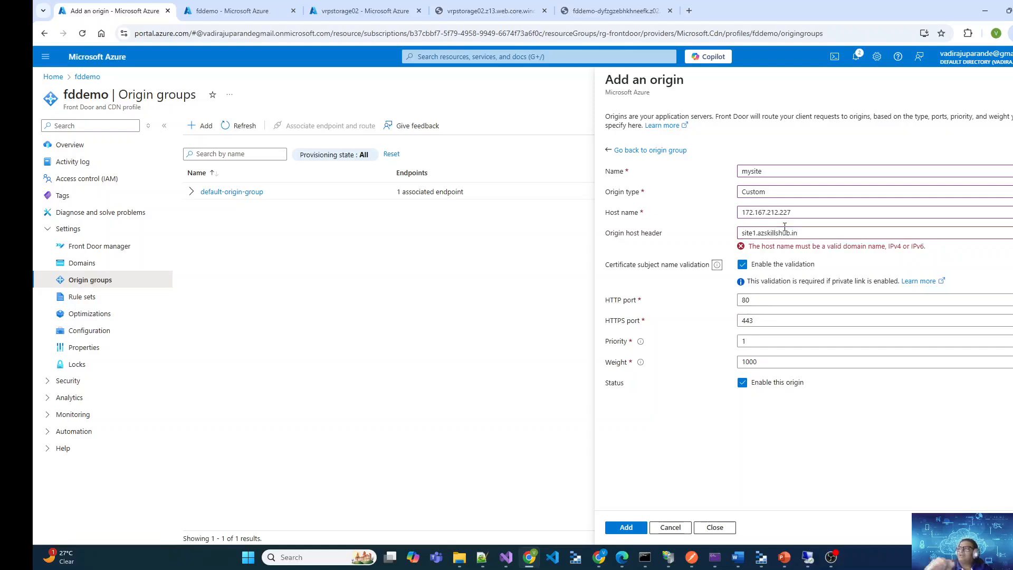
{"action": "left_click", "coordinate": [743, 254]}
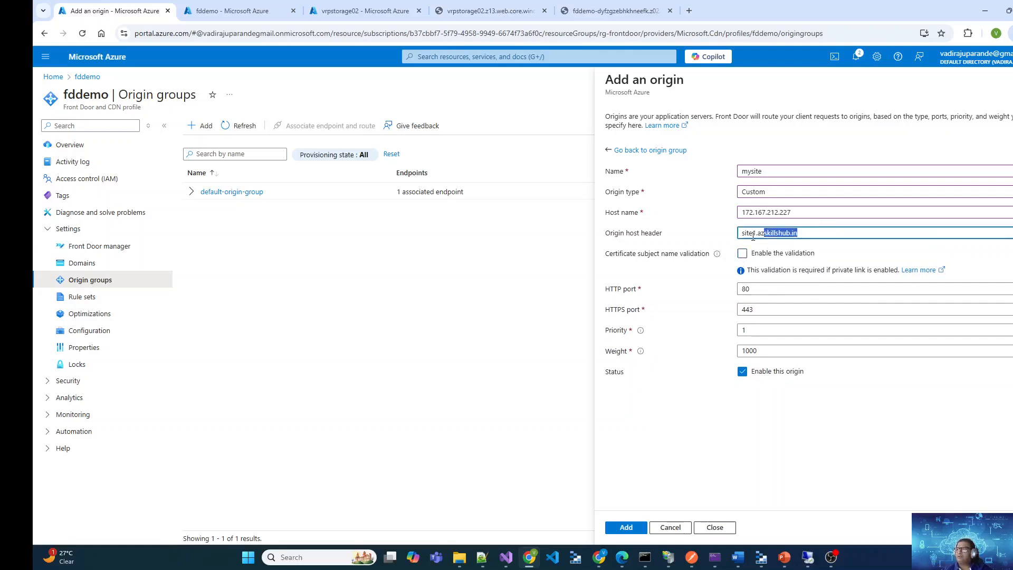
Check the site1.azskillshub.in site in IIS Manager on the remote VM 172.167.212.227, and return to the origin form
{"action": "triple_click", "coordinate": [790, 233]}
{"action": "mouse_move", "coordinate": [758, 563]}
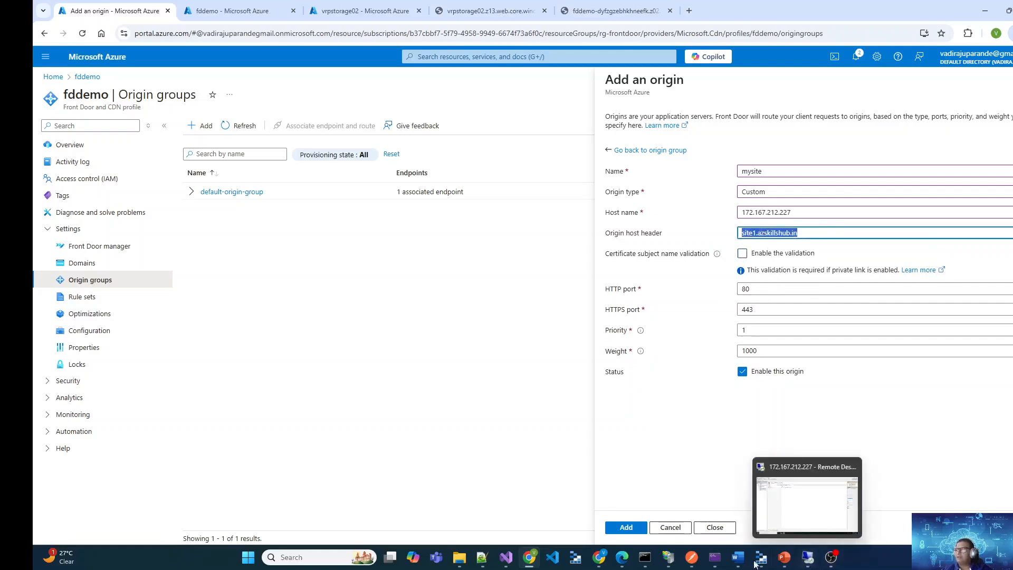
{"action": "left_click", "coordinate": [669, 558]}
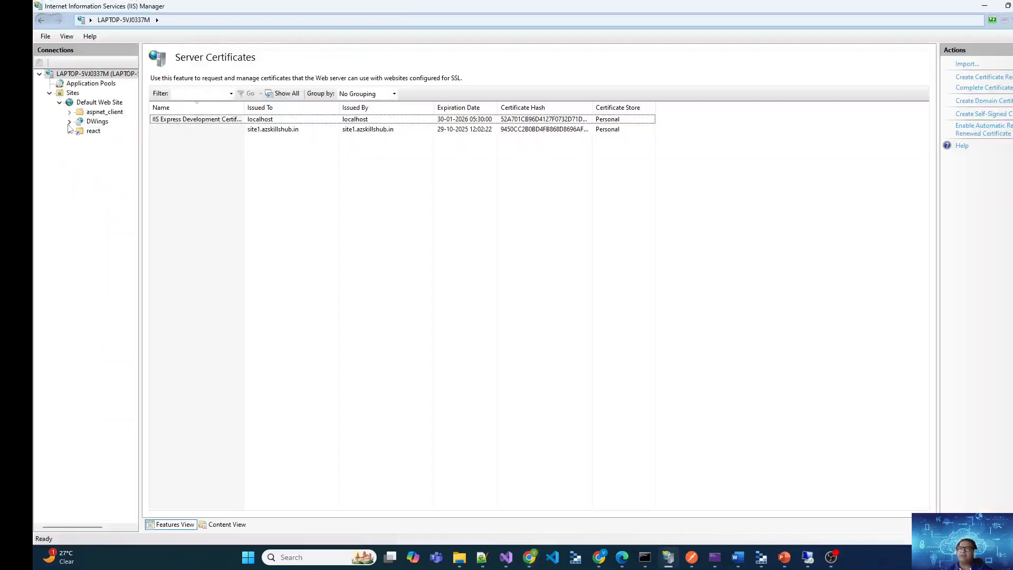
{"action": "left_click", "coordinate": [984, 5]}
{"action": "mouse_move", "coordinate": [774, 551]}
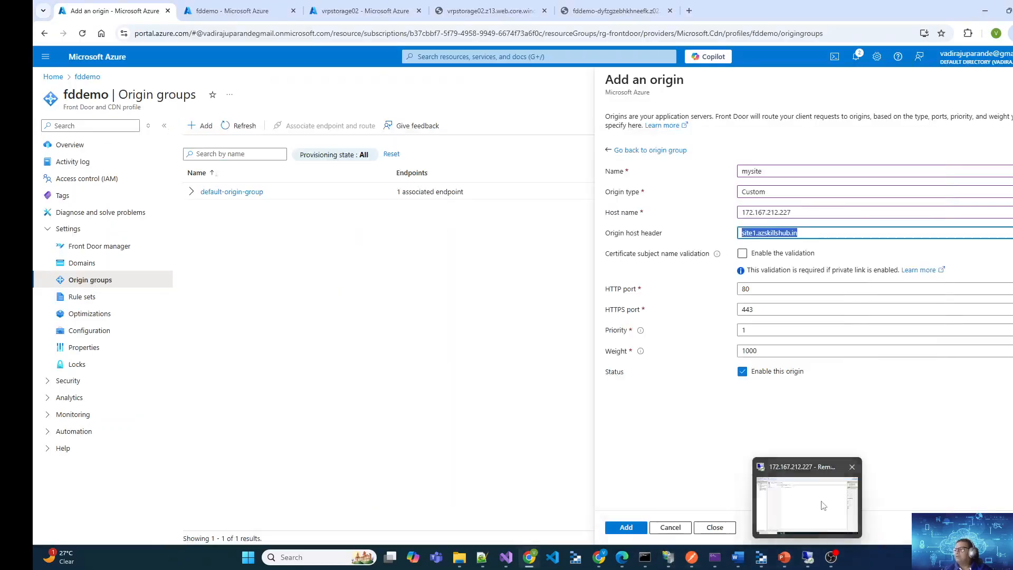
{"action": "left_click", "coordinate": [813, 498]}
{"action": "left_click", "coordinate": [101, 122]}
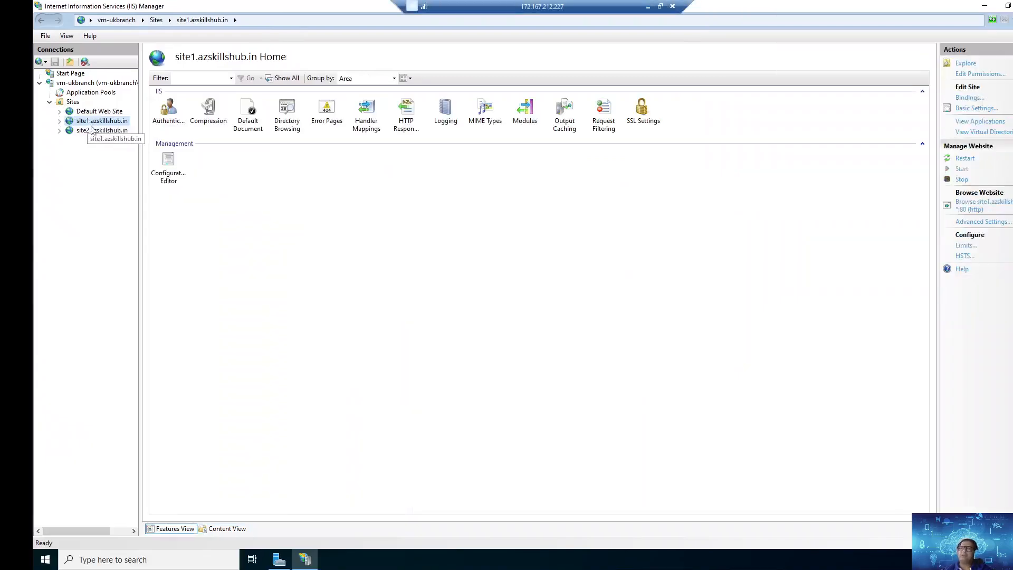
{"action": "left_click", "coordinate": [648, 7]}
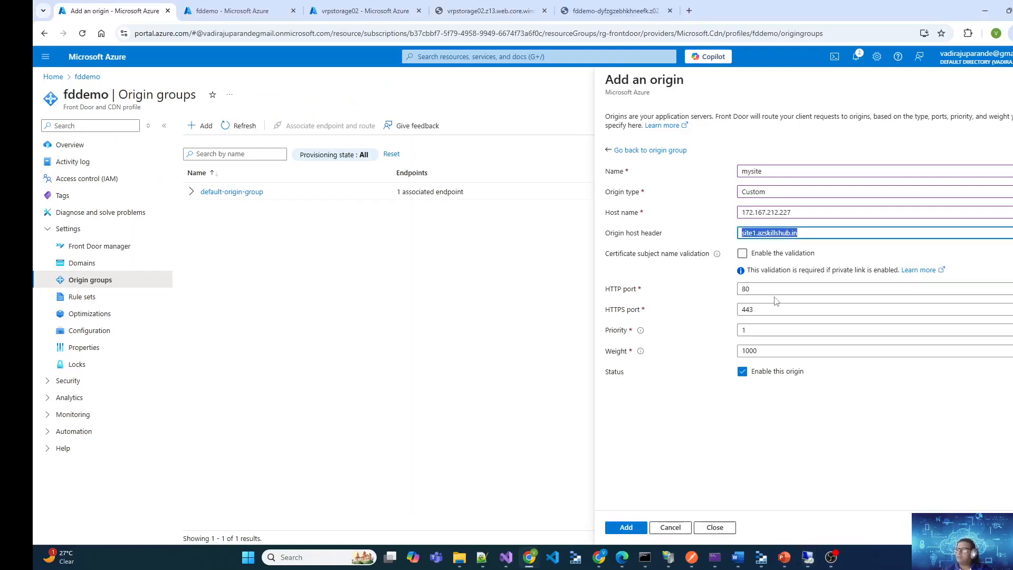
Add the enabled origin, name its origin group mysites-origingroup, and add the group with default health probe settings
{"action": "key", "text": "Tab"}
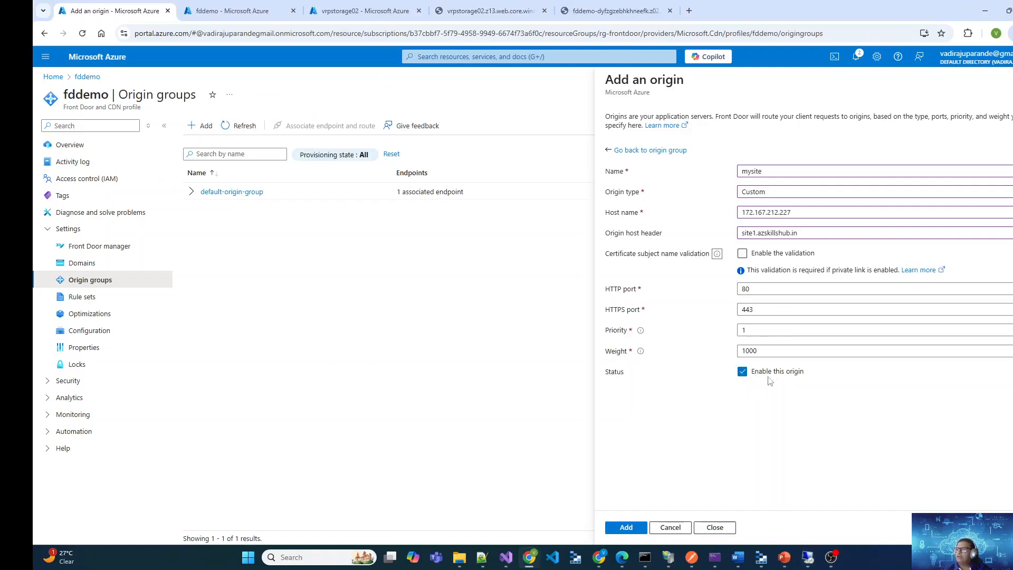
{"action": "left_click", "coordinate": [627, 528]}
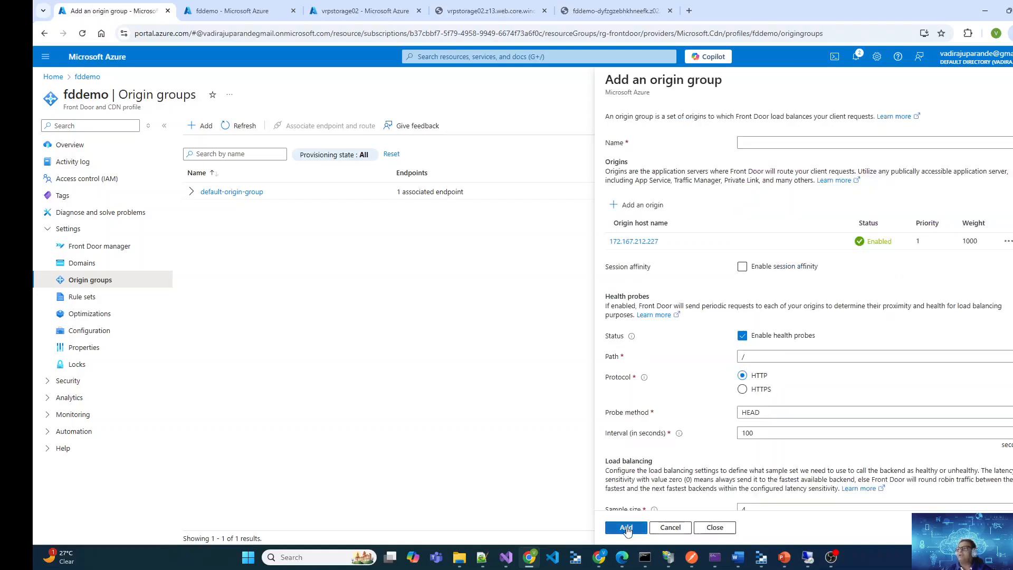
{"action": "left_click", "coordinate": [816, 145]}
{"action": "type", "text": "mysites-origingroup"}
{"action": "key", "text": "Tab"}
{"action": "scroll", "coordinate": [737, 469], "scroll_direction": "down", "scroll_amount": 1}
{"action": "scroll", "coordinate": [736, 452], "scroll_direction": "up", "scroll_amount": 1}
{"action": "left_click", "coordinate": [628, 529]}
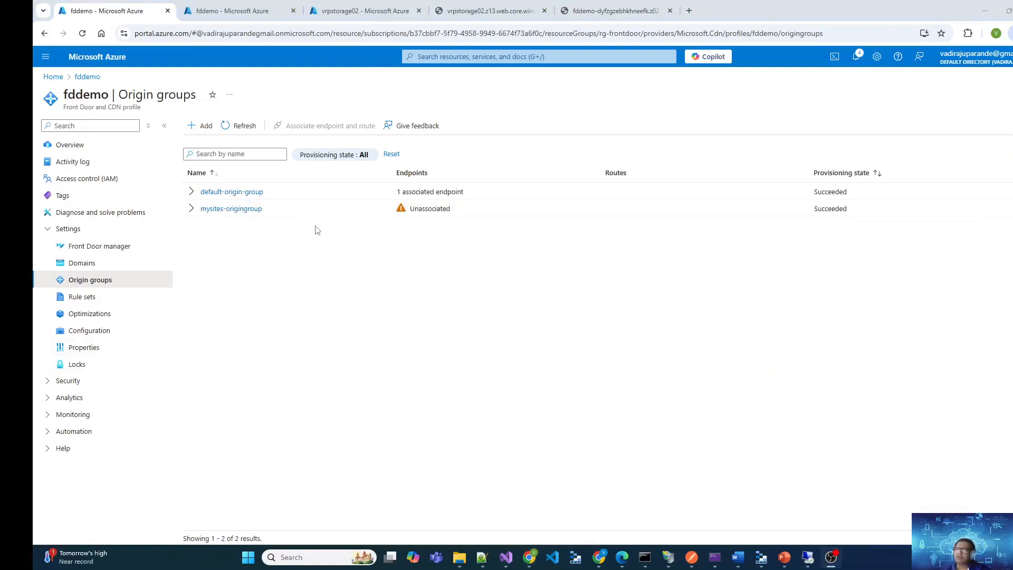
Start adding a route named mysites-route to the mysites endpoint in Front Door manager
{"action": "left_click", "coordinate": [191, 212]}
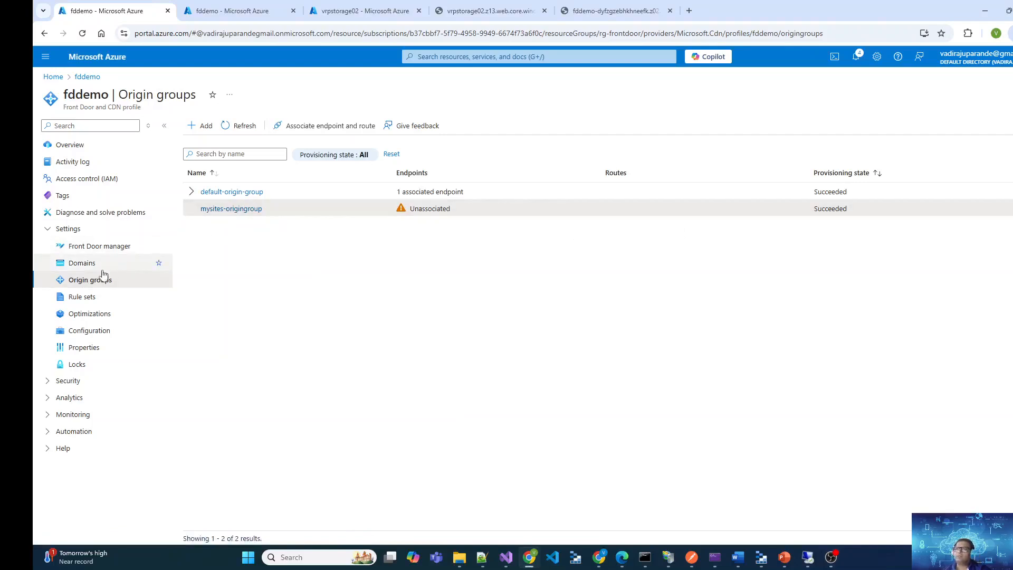
{"action": "left_click", "coordinate": [124, 249]}
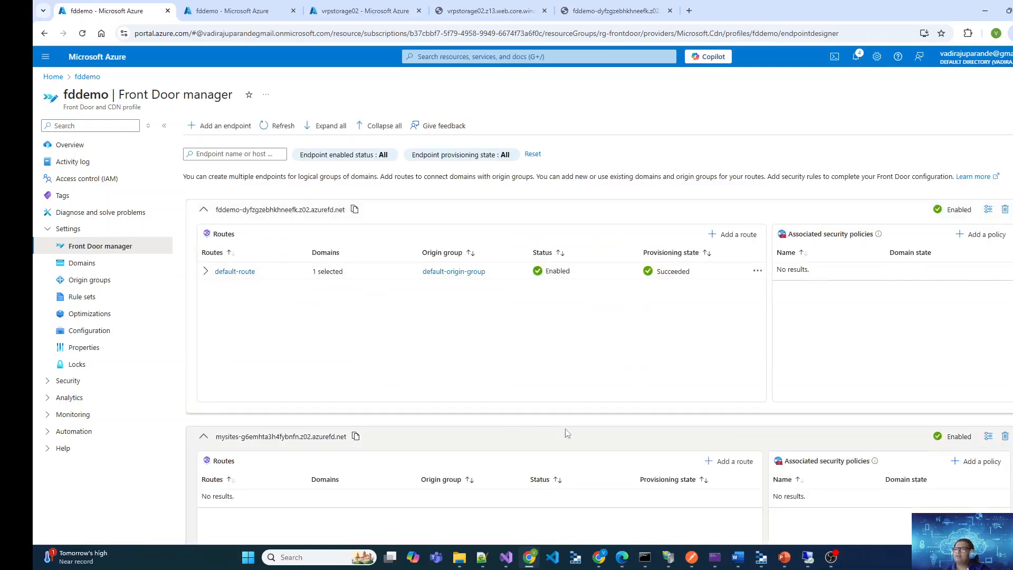
{"action": "scroll", "coordinate": [563, 431], "scroll_direction": "down", "scroll_amount": 3}
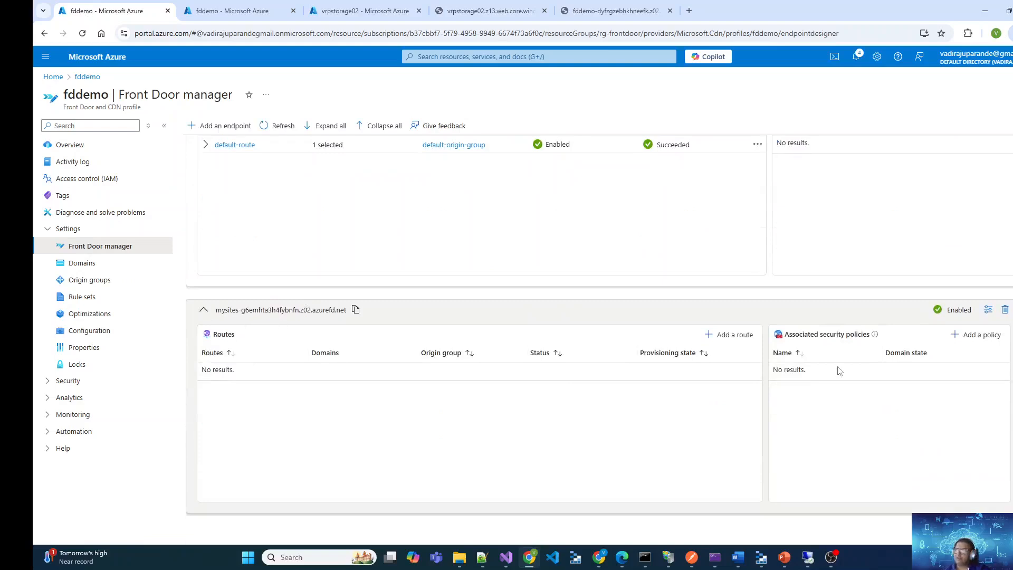
{"action": "triple_click", "coordinate": [234, 310]}
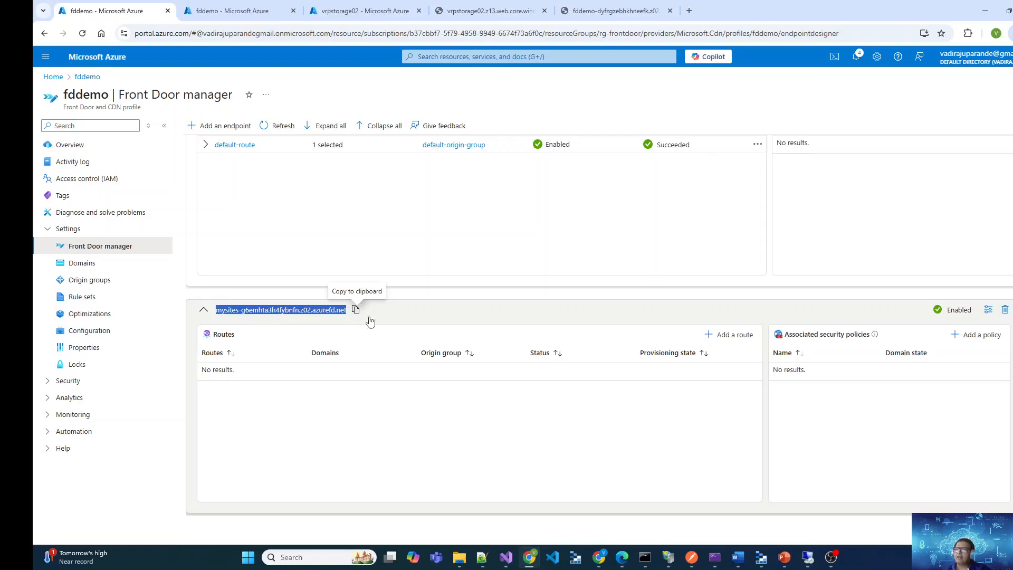
{"action": "left_click", "coordinate": [733, 338]}
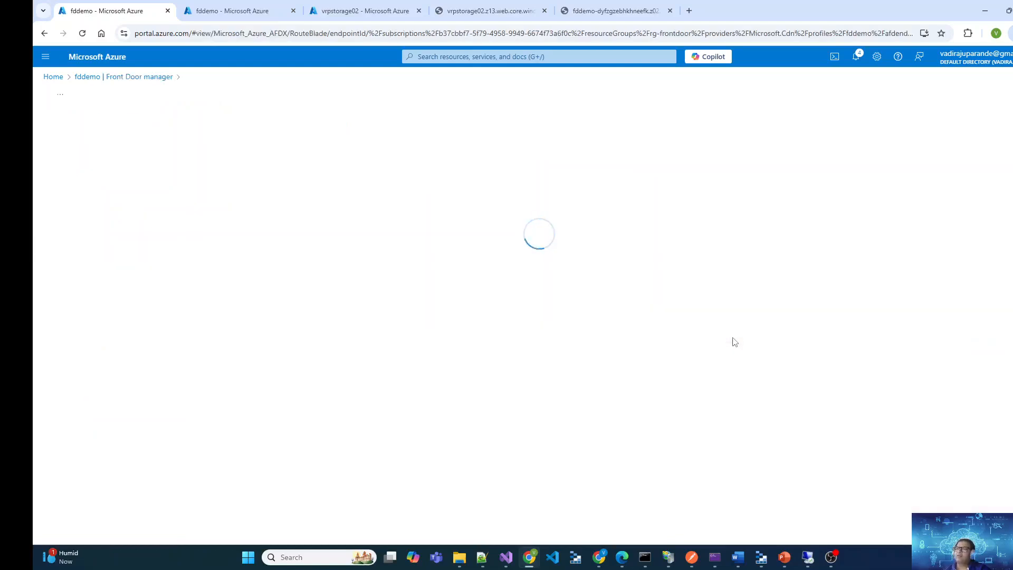
{"action": "left_click", "coordinate": [333, 156]}
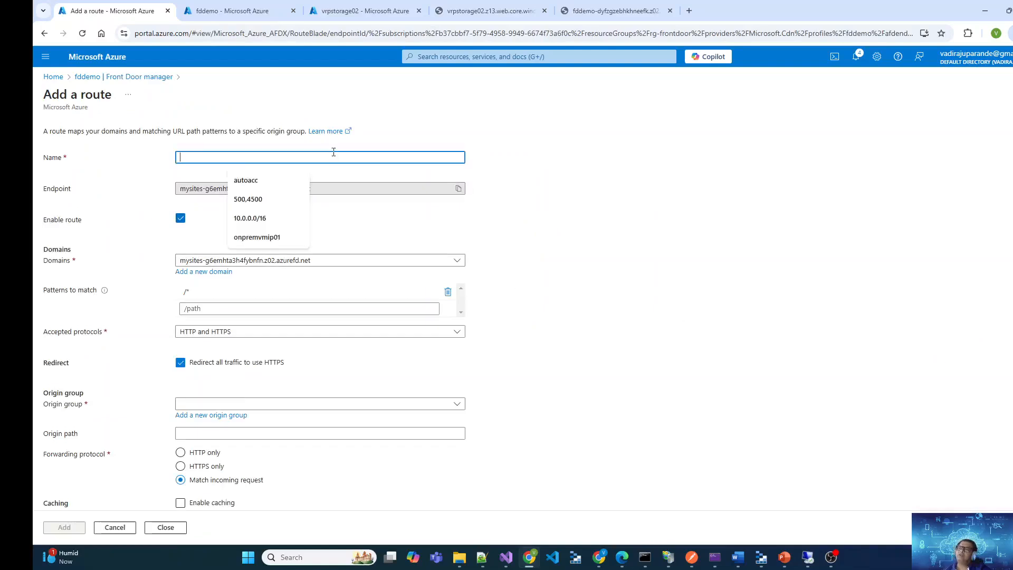
{"action": "type", "text": "mysie"}
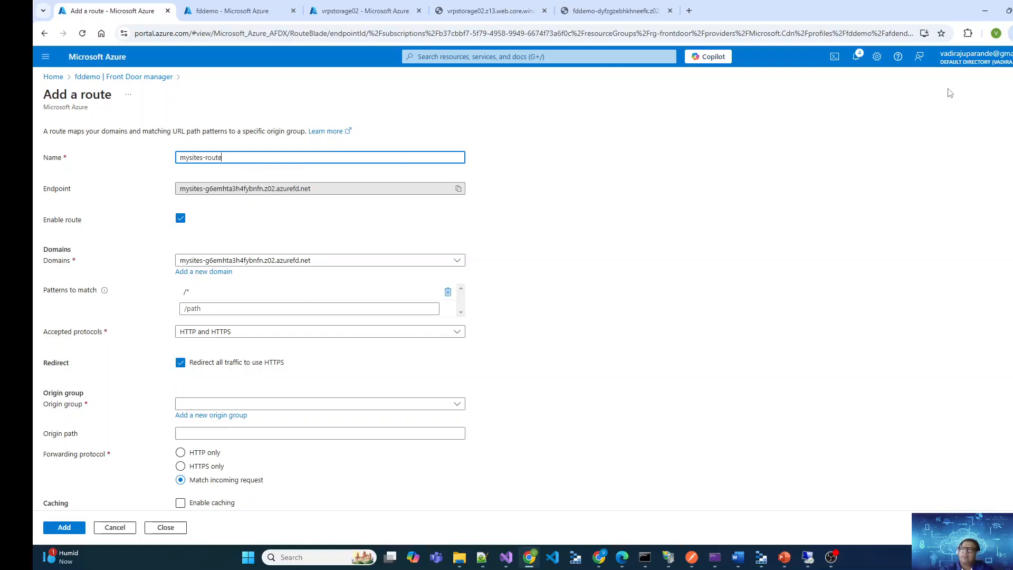
Check the domains available to the route, keep the mysites endpoint domain, and set the accepted protocols to HTTPS only
{"action": "left_click_drag", "start_coordinate": [351, 188], "coordinate": [169, 188]}
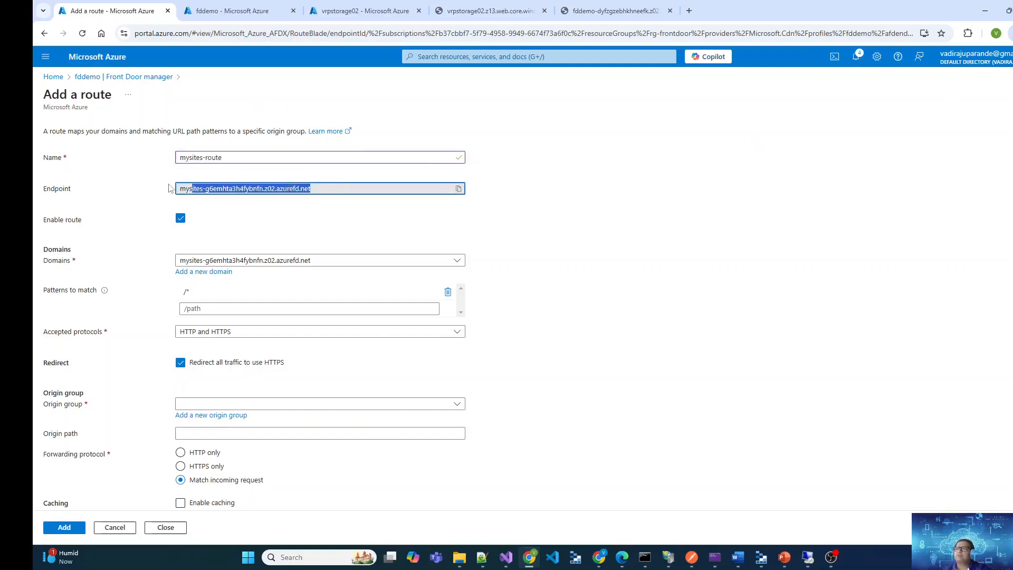
{"action": "left_click", "coordinate": [377, 264]}
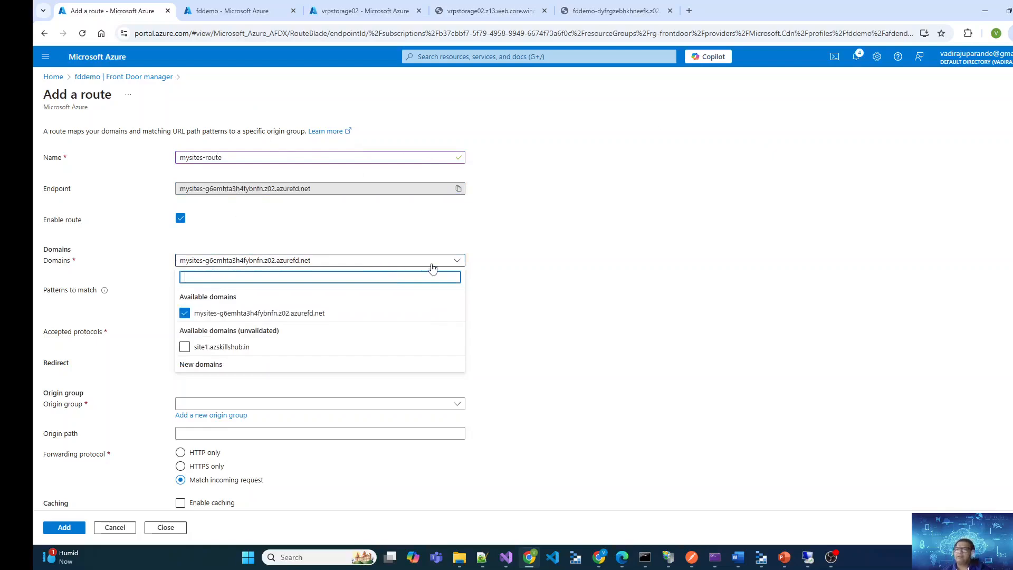
{"action": "left_click", "coordinate": [693, 316]}
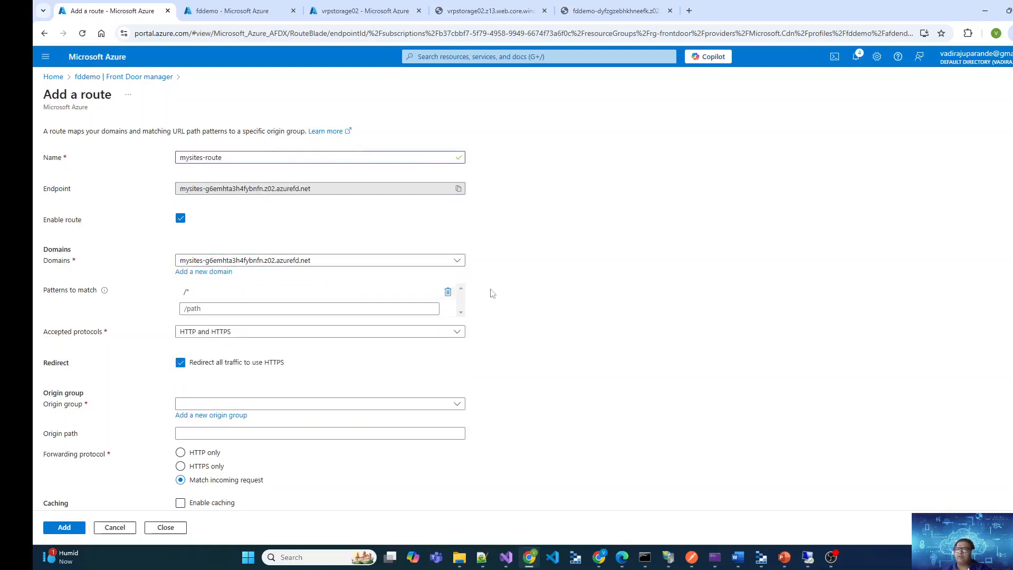
{"action": "scroll", "coordinate": [576, 350], "scroll_direction": "down", "scroll_amount": 2}
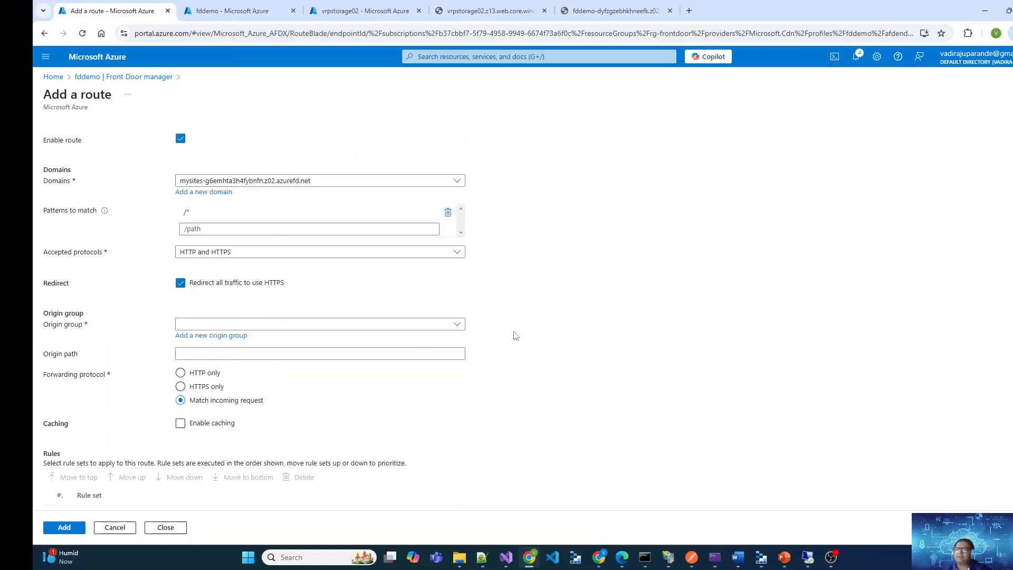
{"action": "left_click", "coordinate": [277, 246]}
{"action": "left_click", "coordinate": [210, 279]}
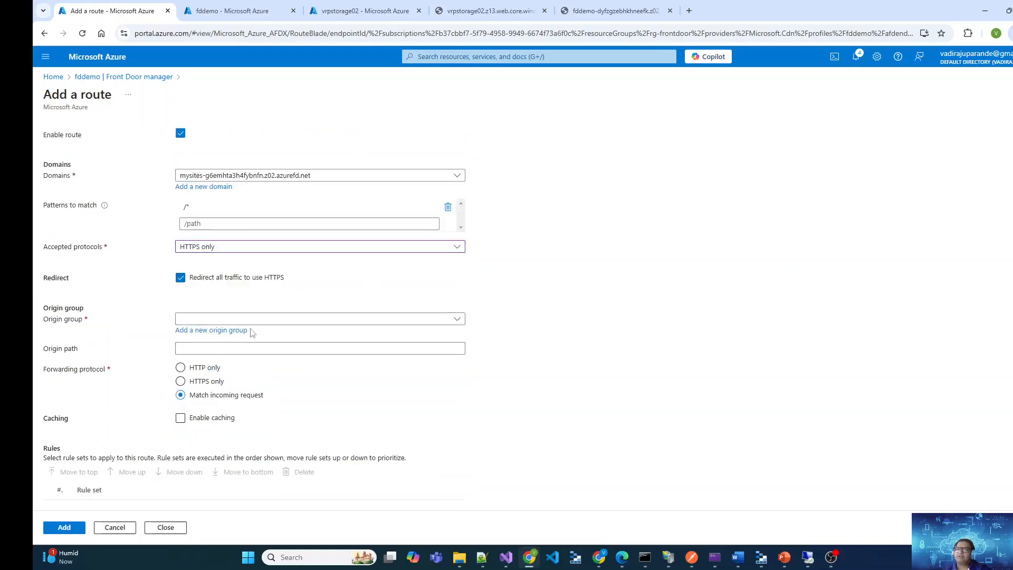
Assign mysites-origingroup to the route with HTTP only as the forwarding protocol, and add the route
{"action": "left_click", "coordinate": [285, 320]}
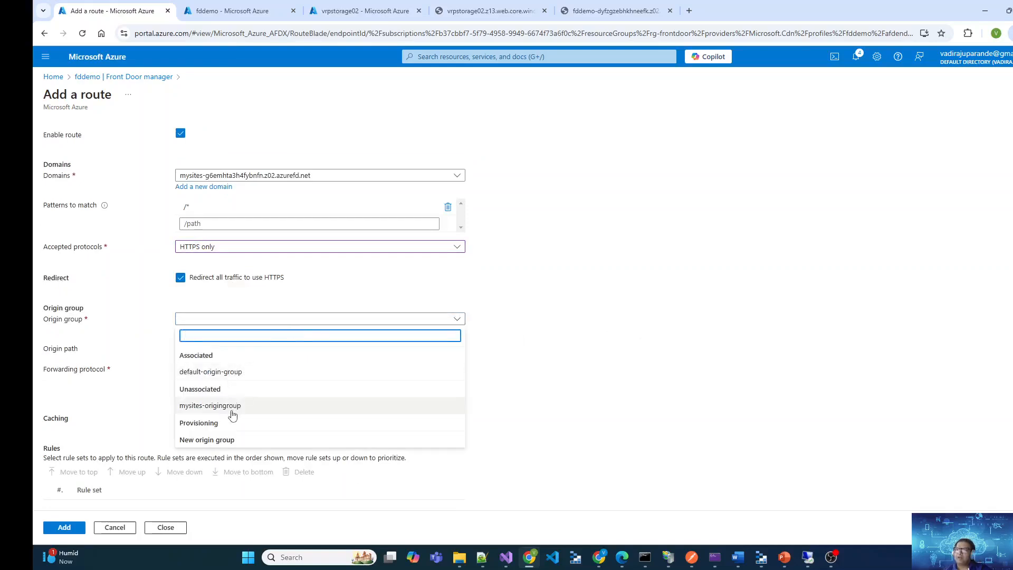
{"action": "left_click", "coordinate": [237, 411]}
{"action": "left_click", "coordinate": [619, 351]}
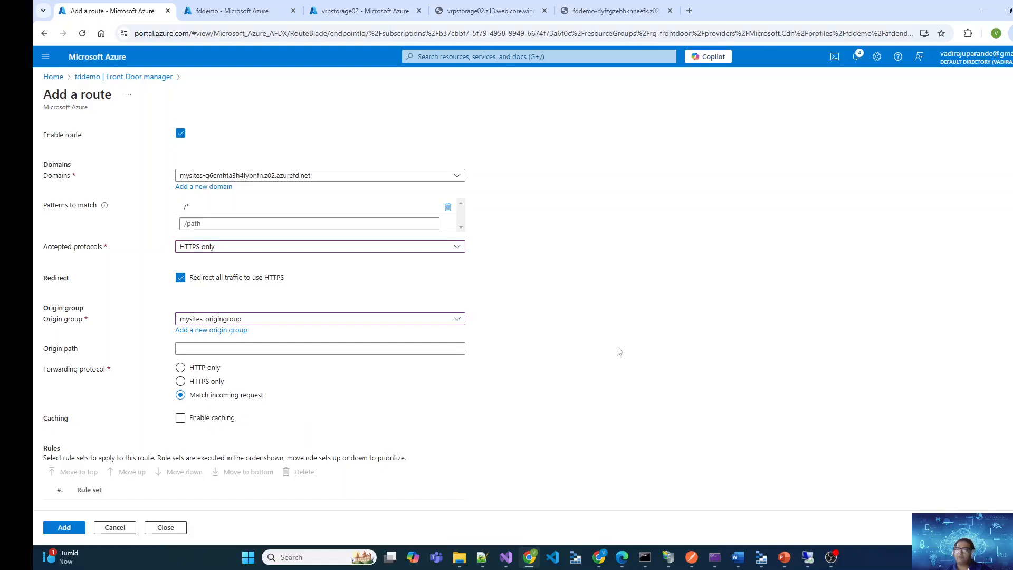
{"action": "left_click", "coordinate": [212, 369]}
{"action": "left_click", "coordinate": [55, 527]}
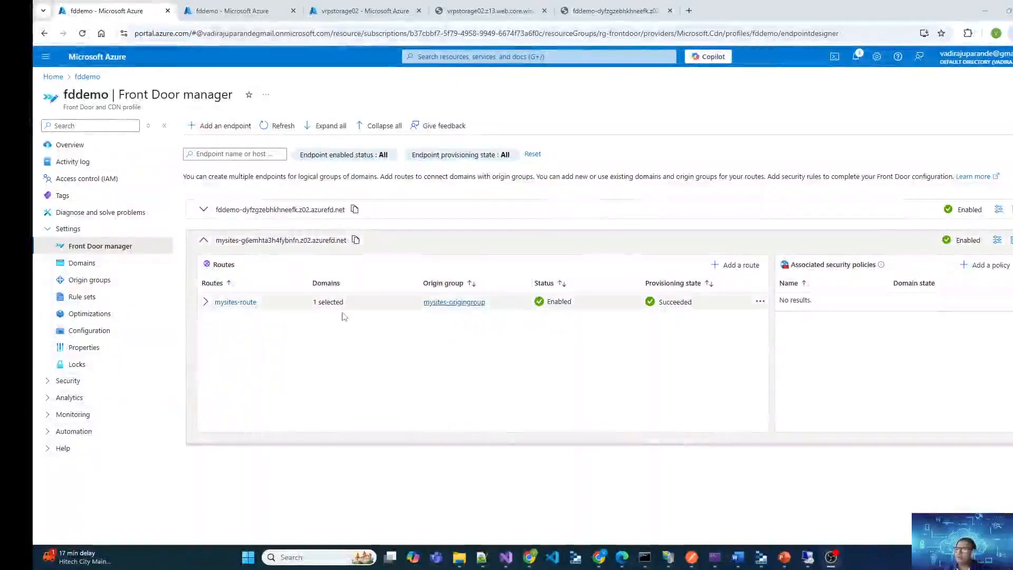
Review the settings of mysites-route and check its provisioning state in Front Door manager
{"action": "left_click", "coordinate": [239, 303]}
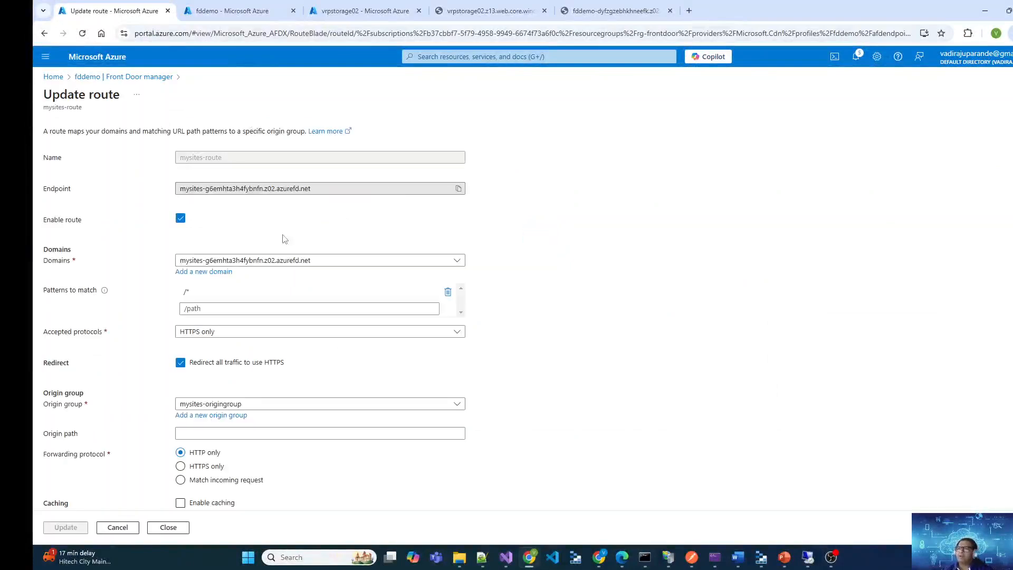
{"action": "scroll", "coordinate": [306, 245], "scroll_direction": "down", "scroll_amount": 2}
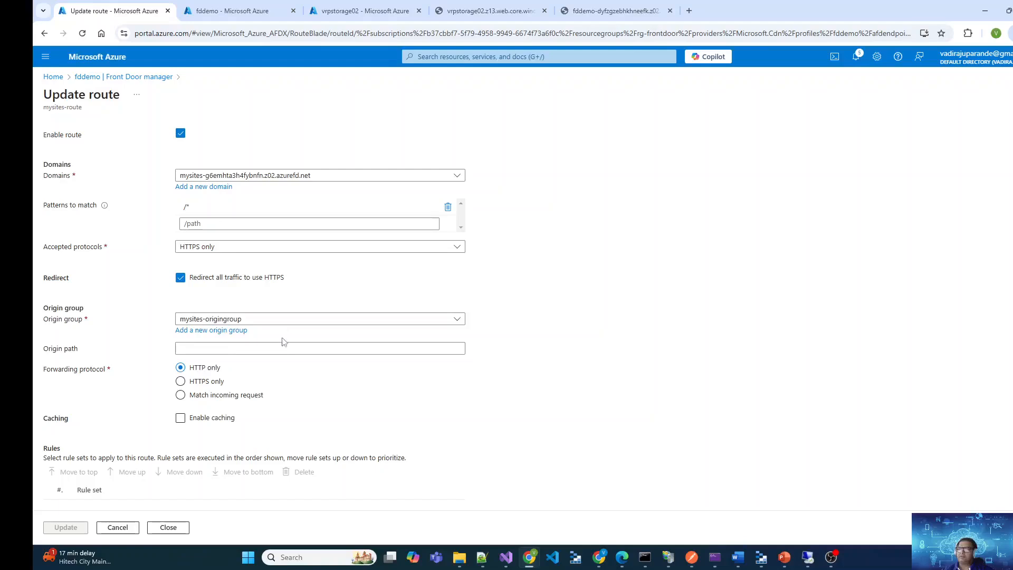
{"action": "left_click", "coordinate": [174, 533]}
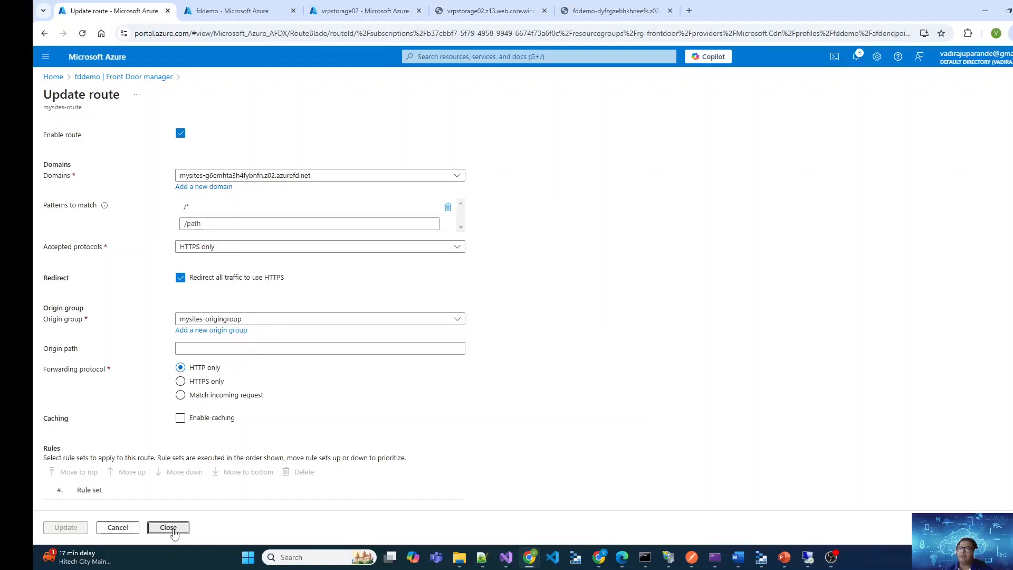
{"action": "left_click_drag", "start_coordinate": [706, 306], "coordinate": [658, 304]}
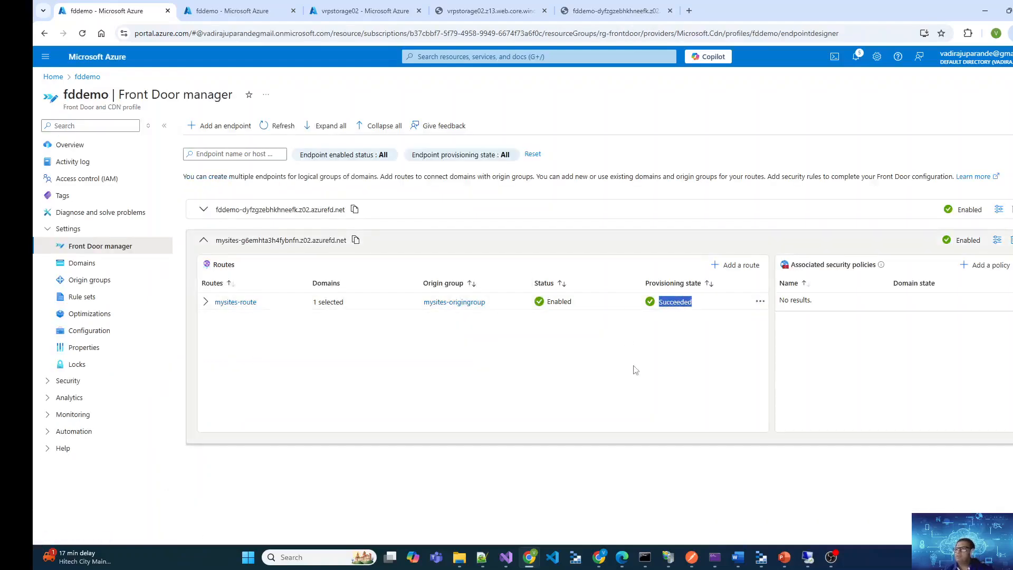
Copy the mysites endpoint host name and load it in a new browser tab to test the route
{"action": "left_click_drag", "start_coordinate": [217, 240], "coordinate": [280, 240]}
{"action": "left_click", "coordinate": [336, 252]}
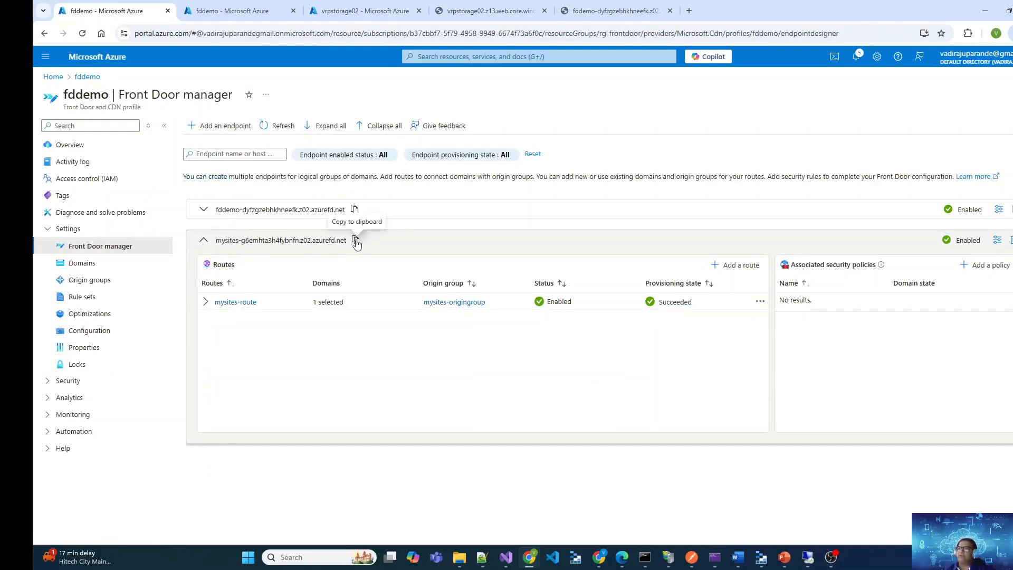
{"action": "left_click", "coordinate": [689, 11]}
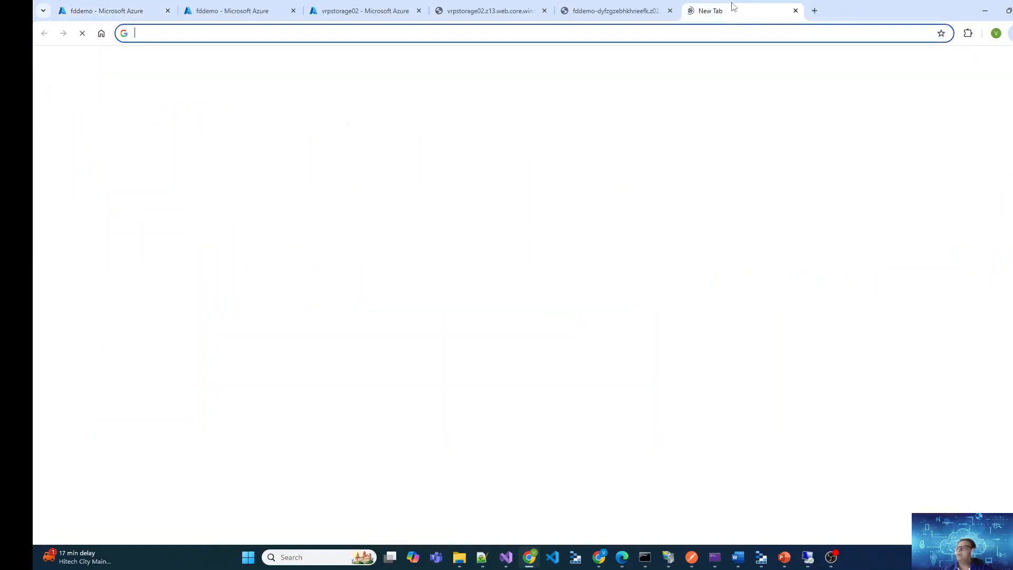
{"action": "key", "text": "ctrl+v"}
{"action": "key", "text": "Return"}
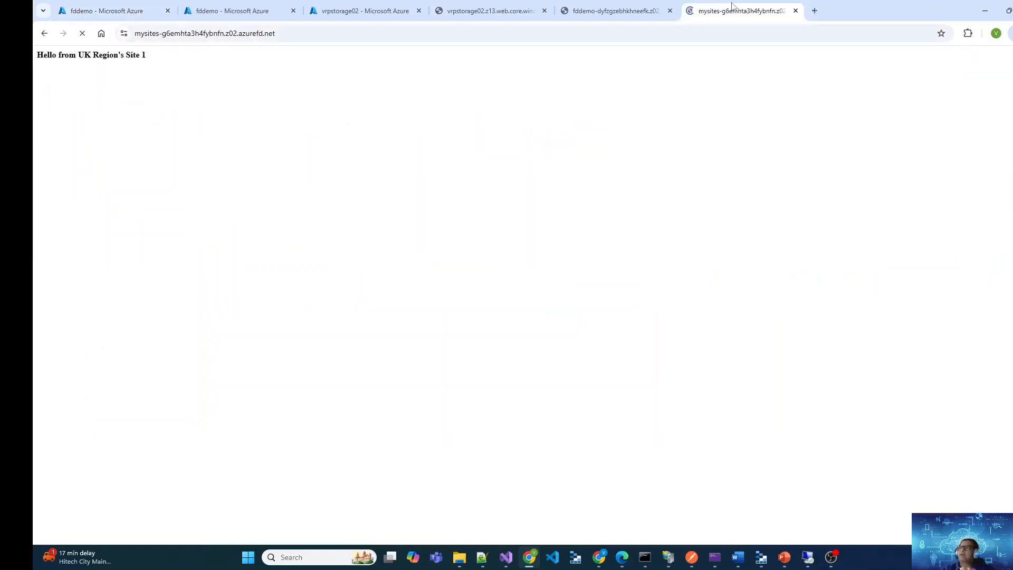
{"action": "left_click_drag", "start_coordinate": [146, 55], "coordinate": [36, 55]}
{"action": "left_click", "coordinate": [262, 116]}
{"action": "left_click_drag", "start_coordinate": [146, 56], "coordinate": [36, 55]}
{"action": "left_click", "coordinate": [348, 163]}
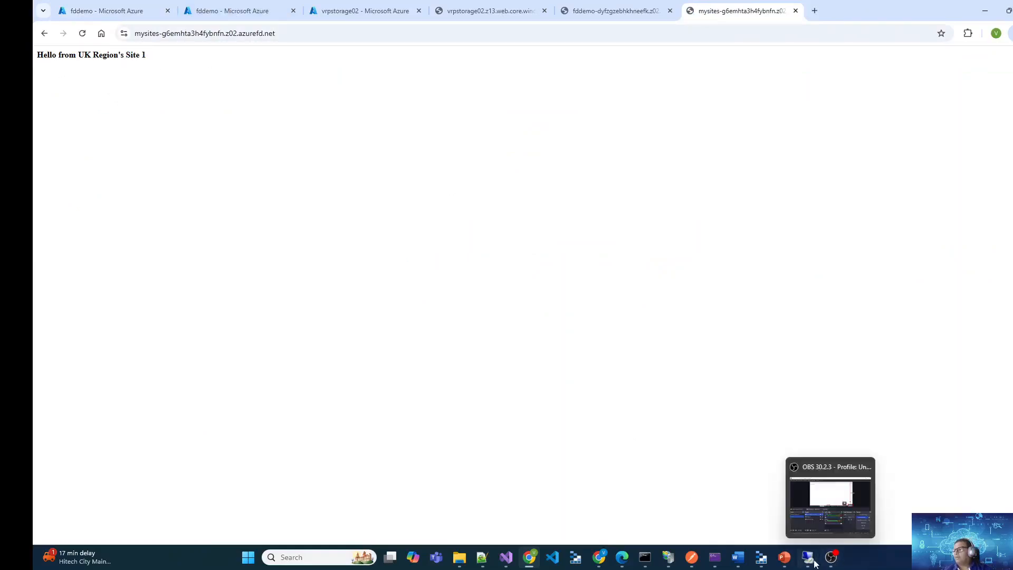
Switch to IIS Manager in the VM's remote session, browse index.html of site1.azskillshub.in, and return to the browser
{"action": "mouse_move", "coordinate": [808, 557]}
{"action": "left_click", "coordinate": [812, 513]}
{"action": "left_click", "coordinate": [237, 529]}
{"action": "right_click", "coordinate": [180, 97]}
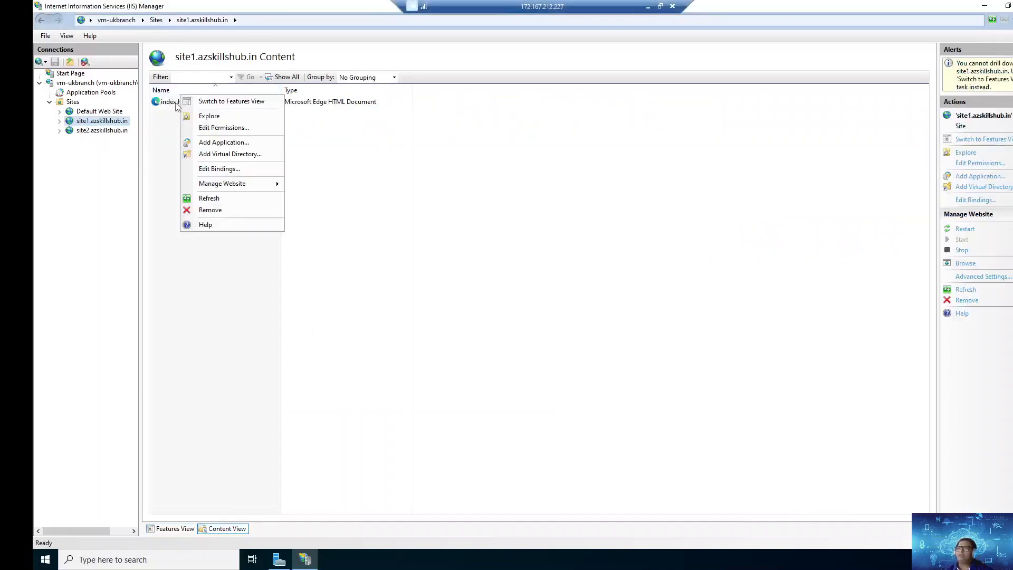
{"action": "right_click", "coordinate": [178, 105]}
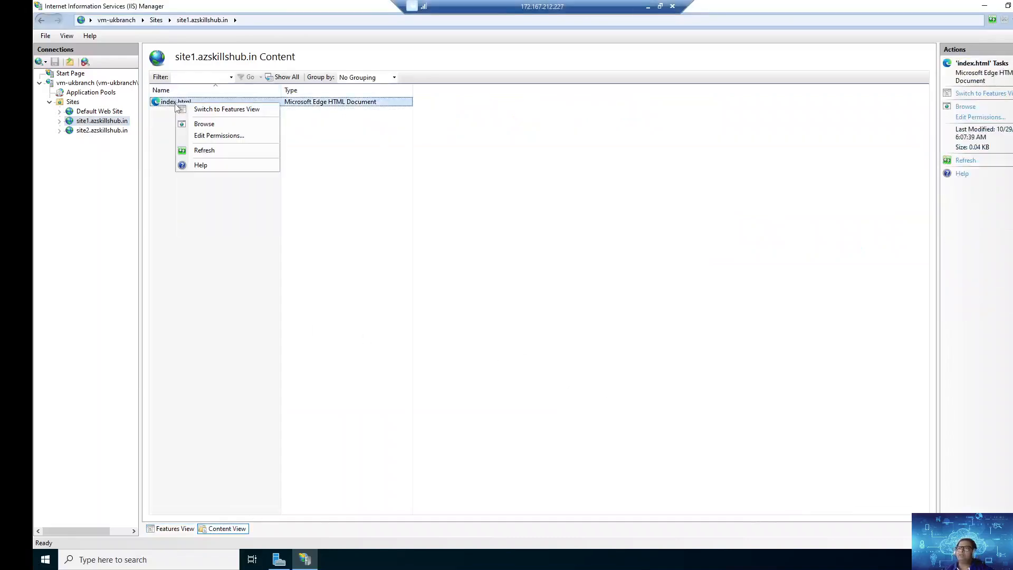
{"action": "left_click", "coordinate": [223, 125]}
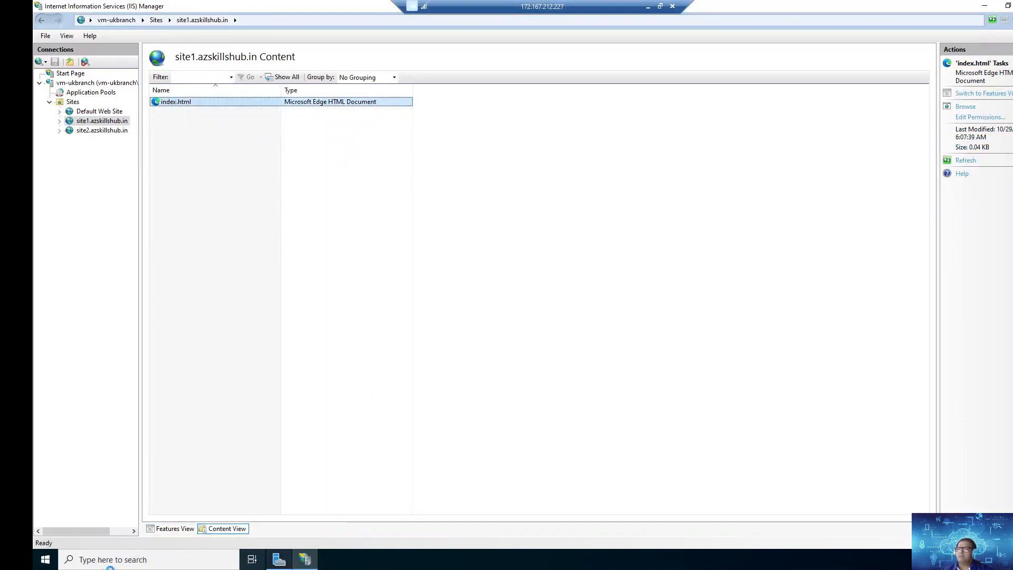
{"action": "left_click", "coordinate": [673, 8]}
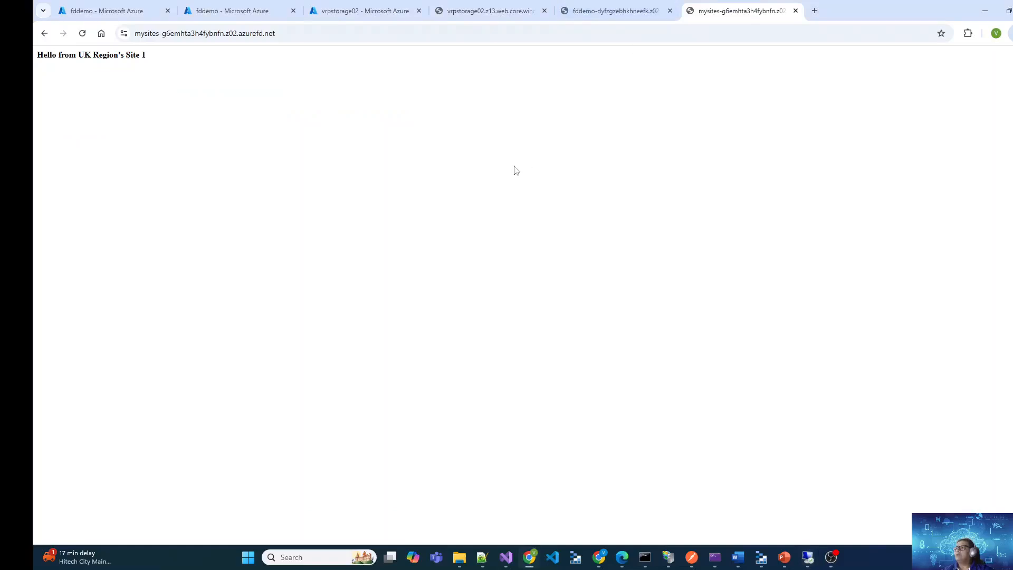
Go to the domains of the fddemo profile and open the ownership validation details of site1.azskillshub.in
{"action": "left_click", "coordinate": [392, 6]}
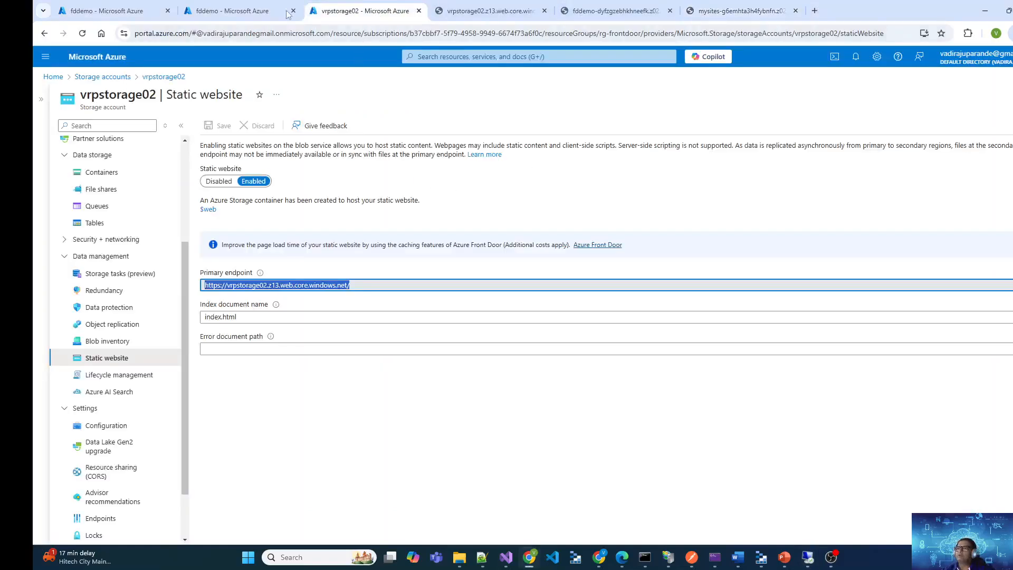
{"action": "left_click", "coordinate": [267, 8]}
{"action": "left_click", "coordinate": [203, 241]}
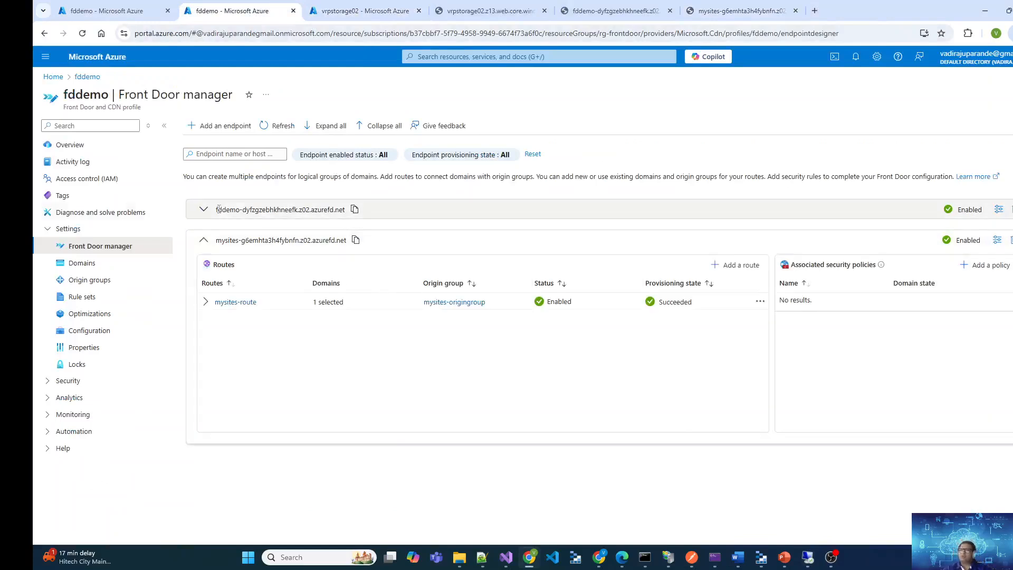
{"action": "left_click", "coordinate": [99, 263]}
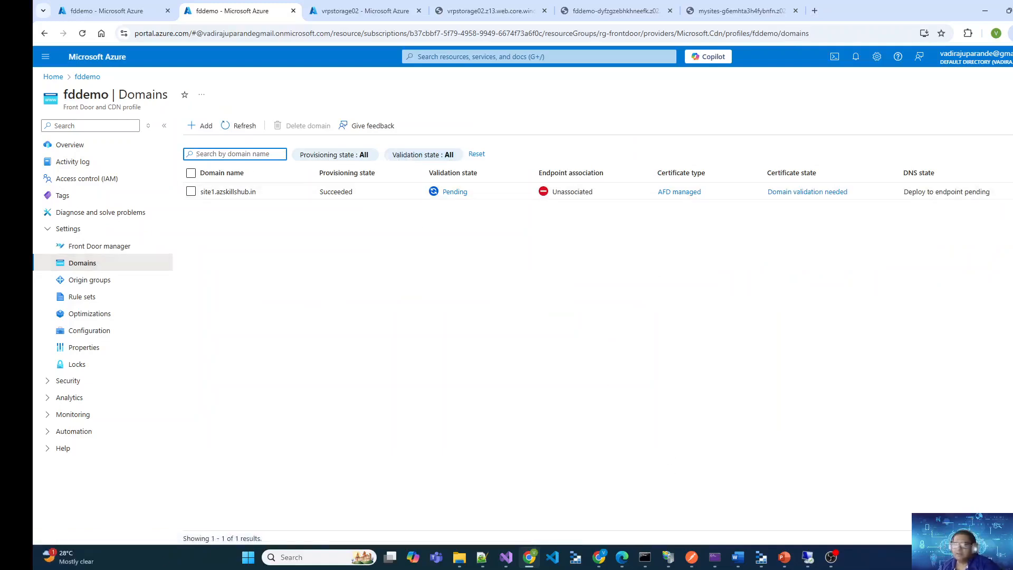
{"action": "key", "text": "alt+Tab"}
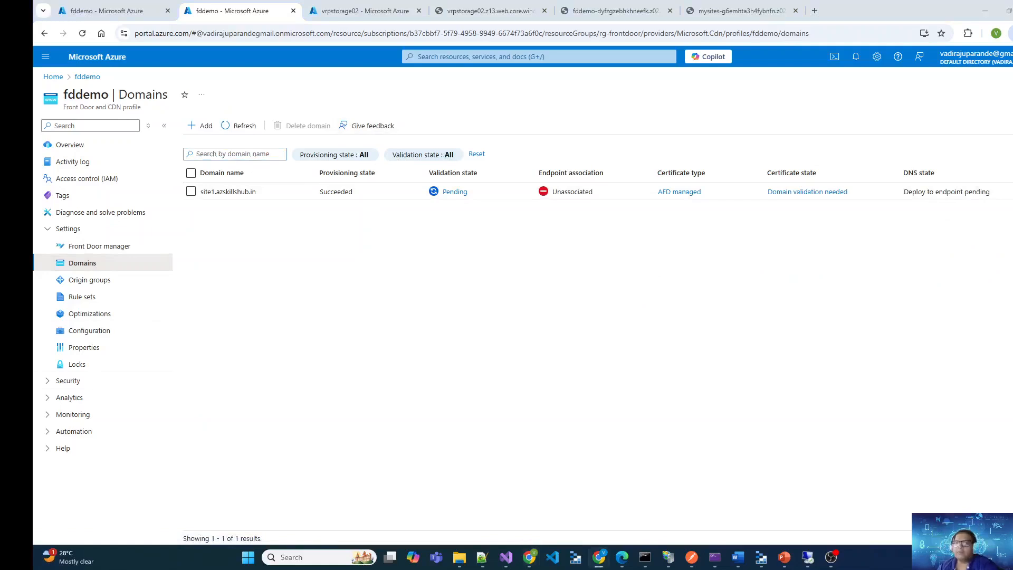
{"action": "left_click", "coordinate": [446, 193]}
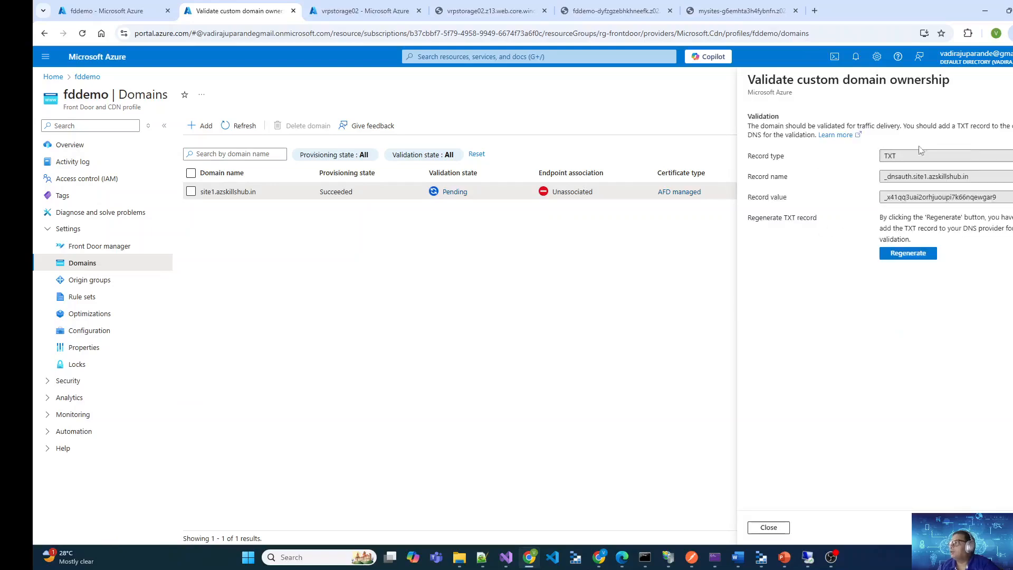
Compare the GoDaddy TXT record for site1.azskillshub.in with the required validation record, and close the validation details
{"action": "left_click_drag", "start_coordinate": [0, 51], "coordinate": [429, 50]}
{"action": "scroll", "coordinate": [430, 237], "scroll_direction": "down", "scroll_amount": 2}
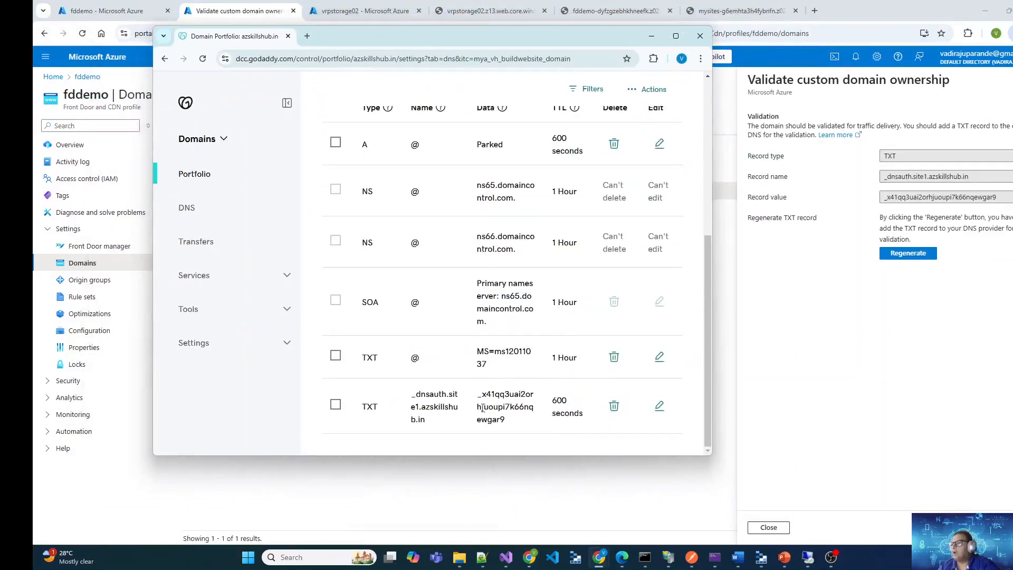
{"action": "double_click", "coordinate": [369, 406]}
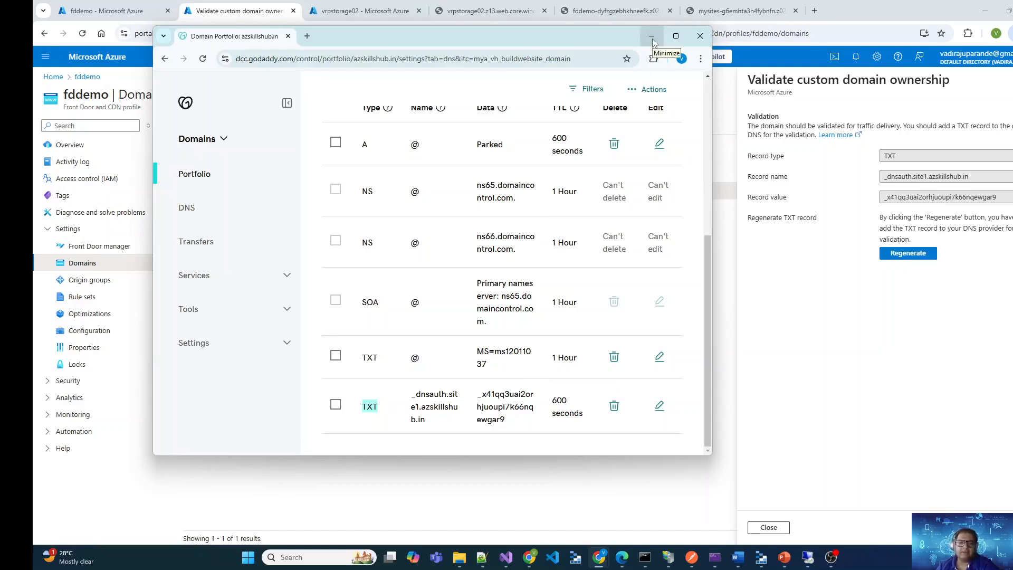
{"action": "left_click", "coordinate": [653, 41]}
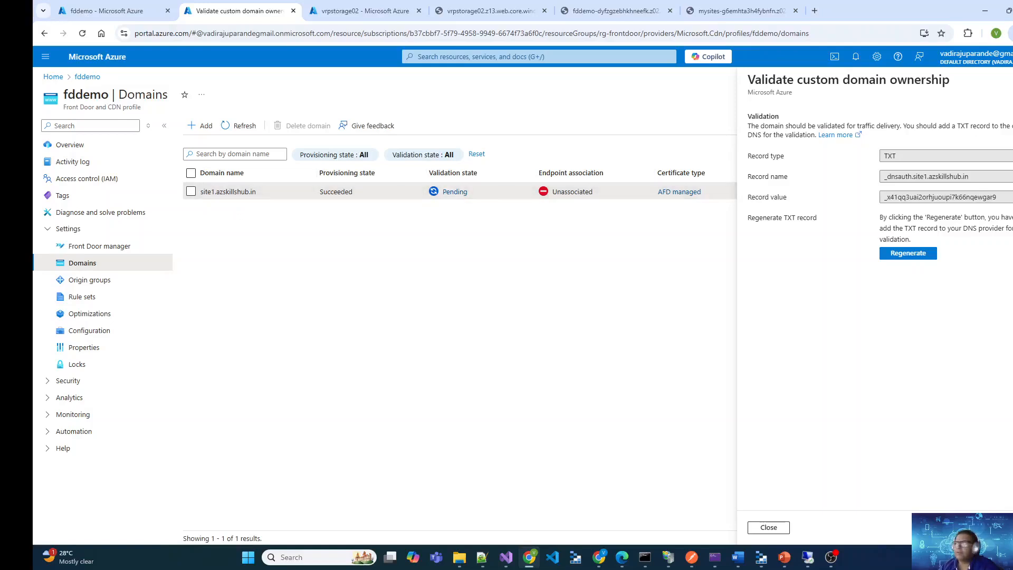
{"action": "left_click", "coordinate": [1012, 80]}
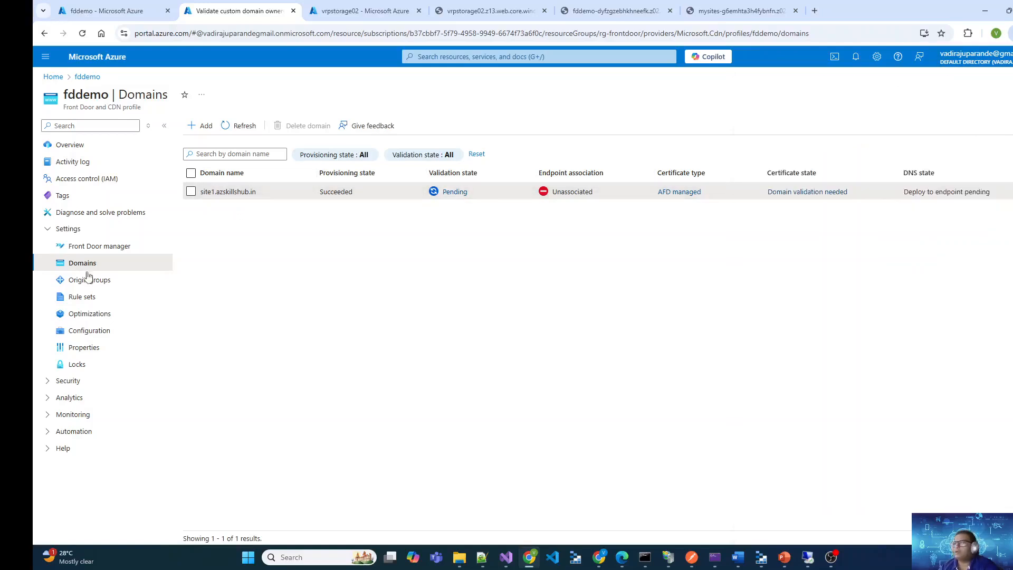
Check which domains are available to mysites-route under the mysites endpoint, leaving the selection as is
{"action": "left_click", "coordinate": [107, 251]}
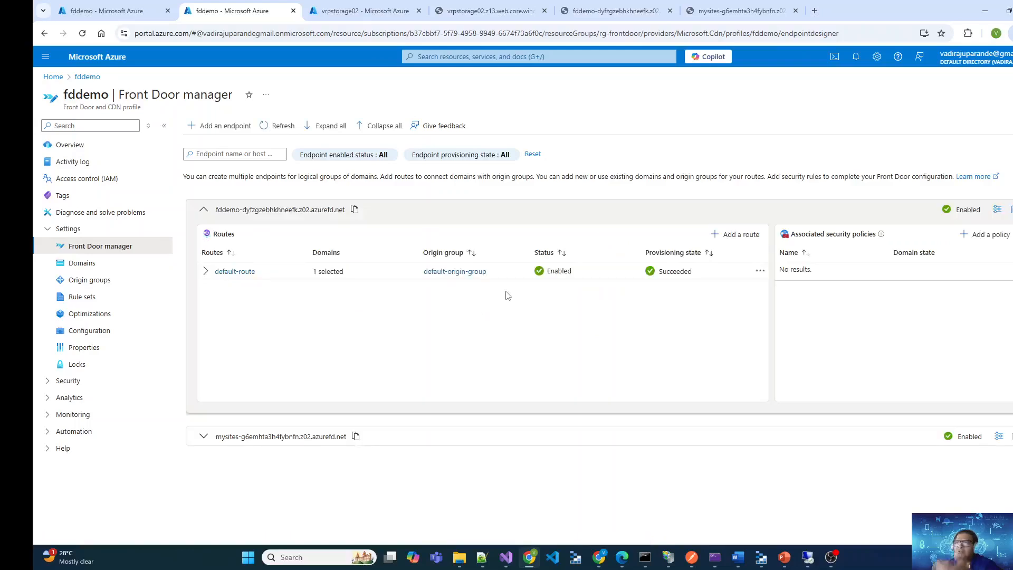
{"action": "left_click", "coordinate": [203, 438]}
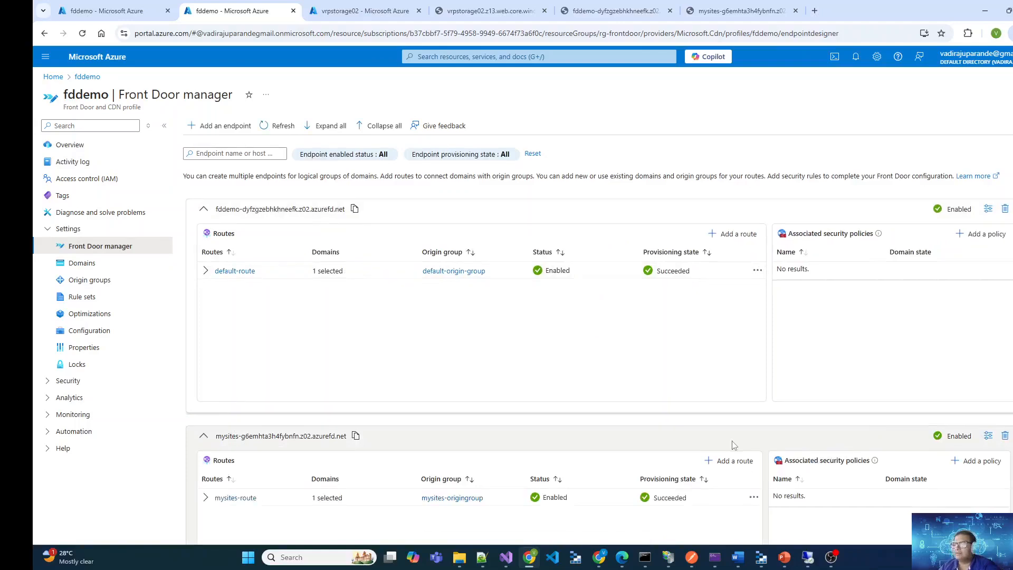
{"action": "scroll", "coordinate": [737, 368], "scroll_direction": "down", "scroll_amount": 2}
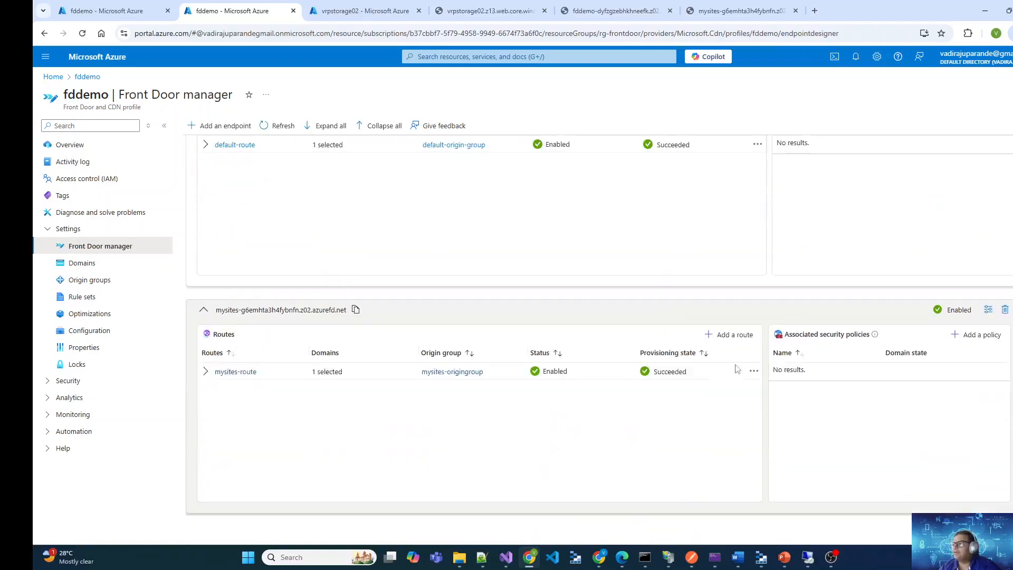
{"action": "left_click", "coordinate": [232, 372]}
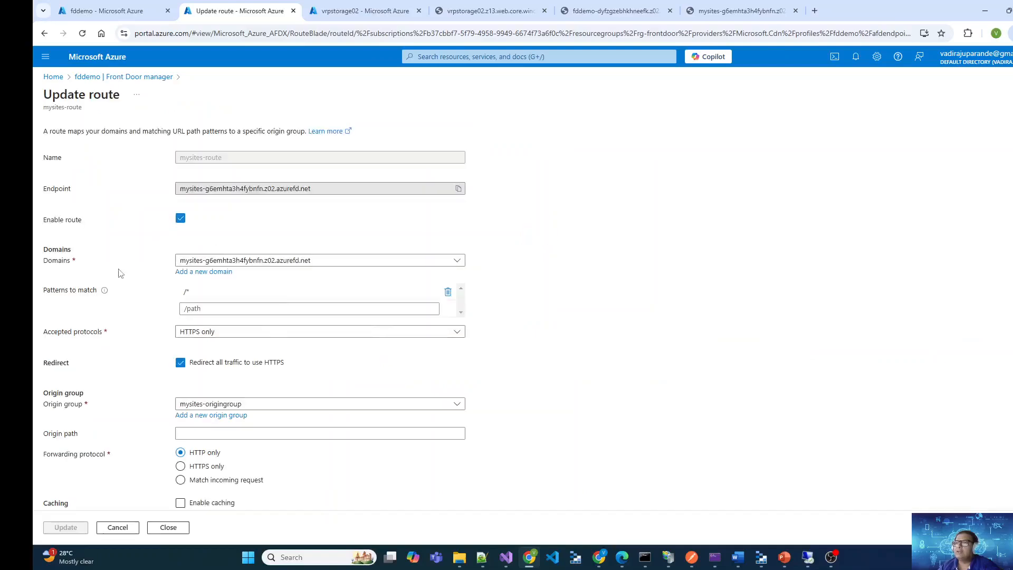
{"action": "left_click", "coordinate": [355, 261]}
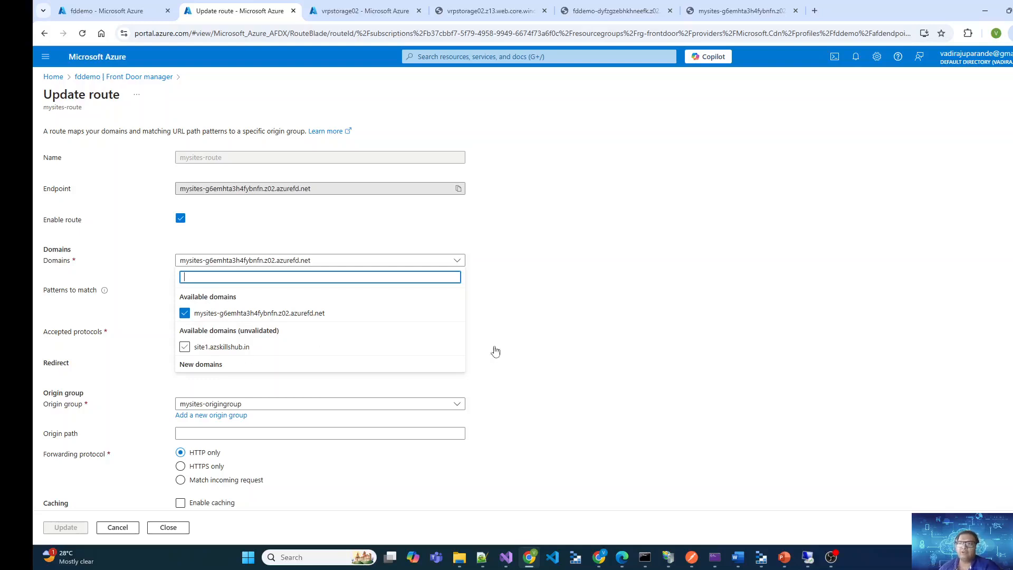
{"action": "left_click", "coordinate": [607, 349]}
{"action": "left_click", "coordinate": [135, 77]}
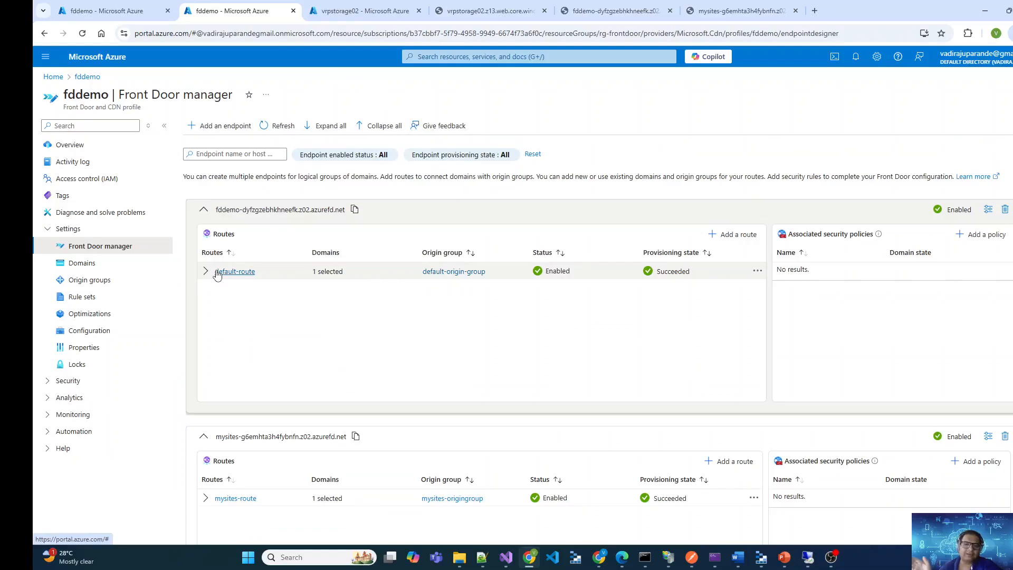
Review the routes of both endpoints in Front Door manager and reopen mysites-route to inspect its domain settings
{"action": "scroll", "coordinate": [479, 384], "scroll_direction": "down", "scroll_amount": 2}
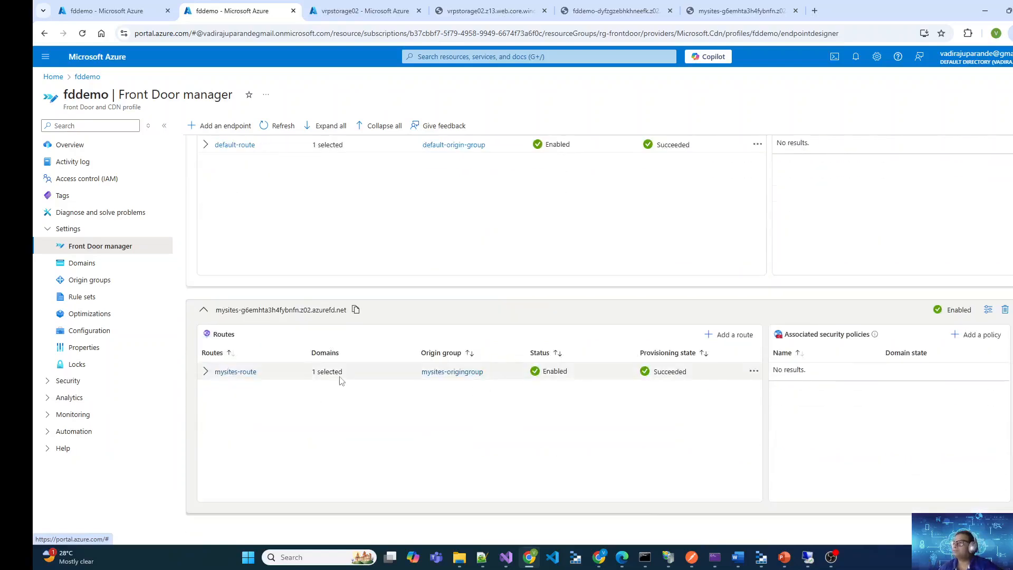
{"action": "scroll", "coordinate": [341, 381], "scroll_direction": "up", "scroll_amount": 2}
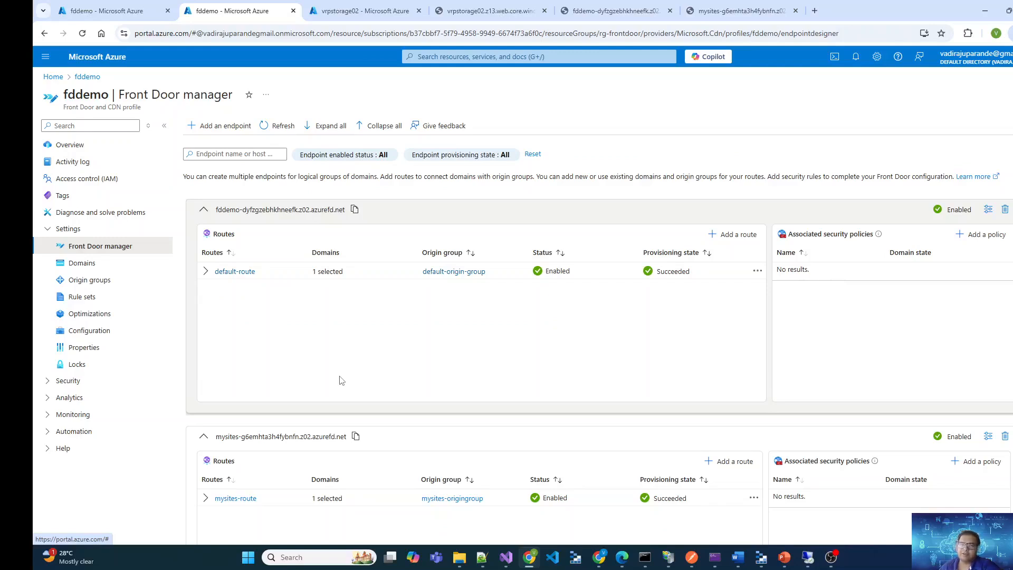
{"action": "scroll", "coordinate": [310, 396], "scroll_direction": "down", "scroll_amount": 2}
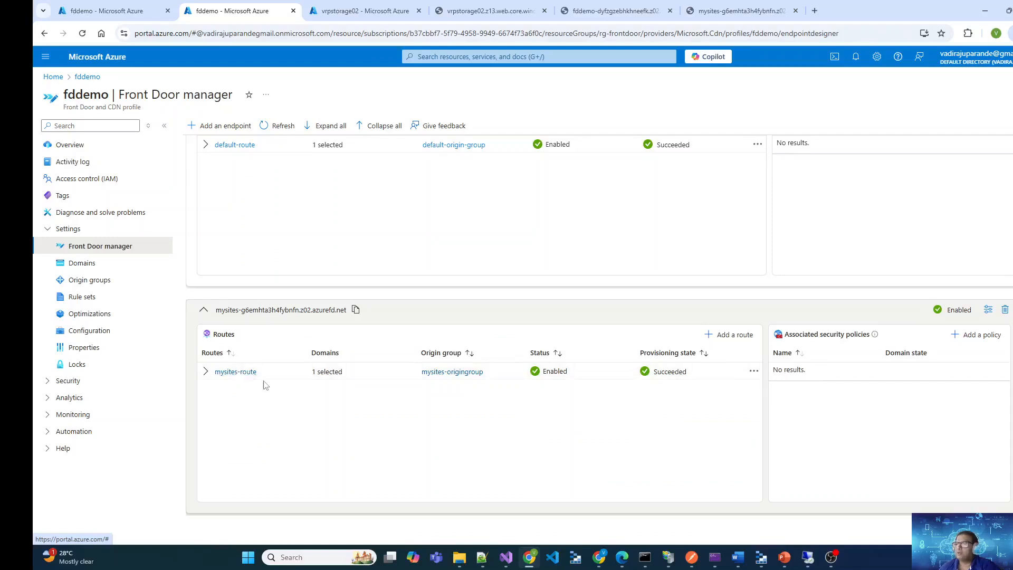
{"action": "left_click", "coordinate": [235, 372]}
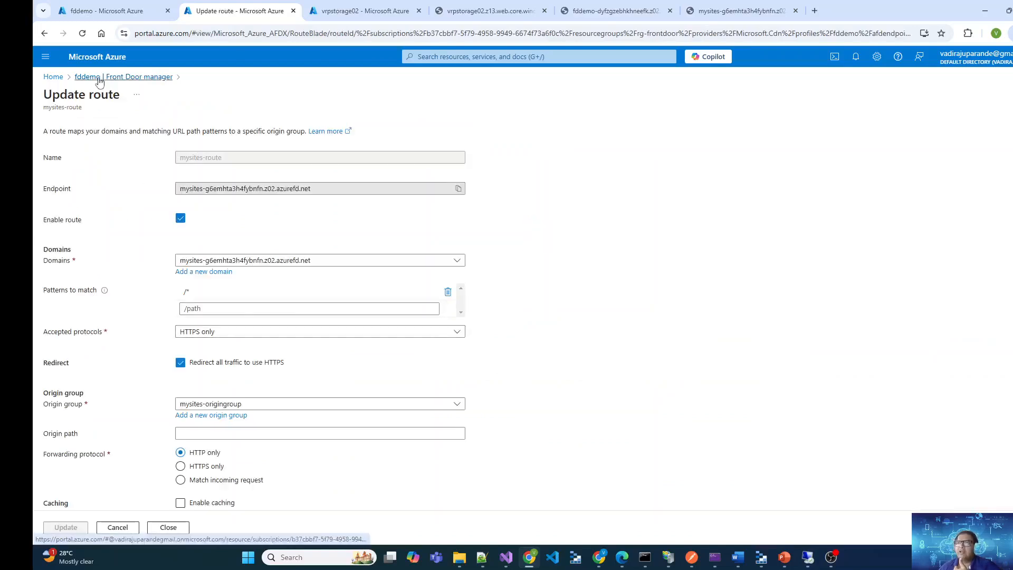
{"action": "left_click", "coordinate": [93, 77]}
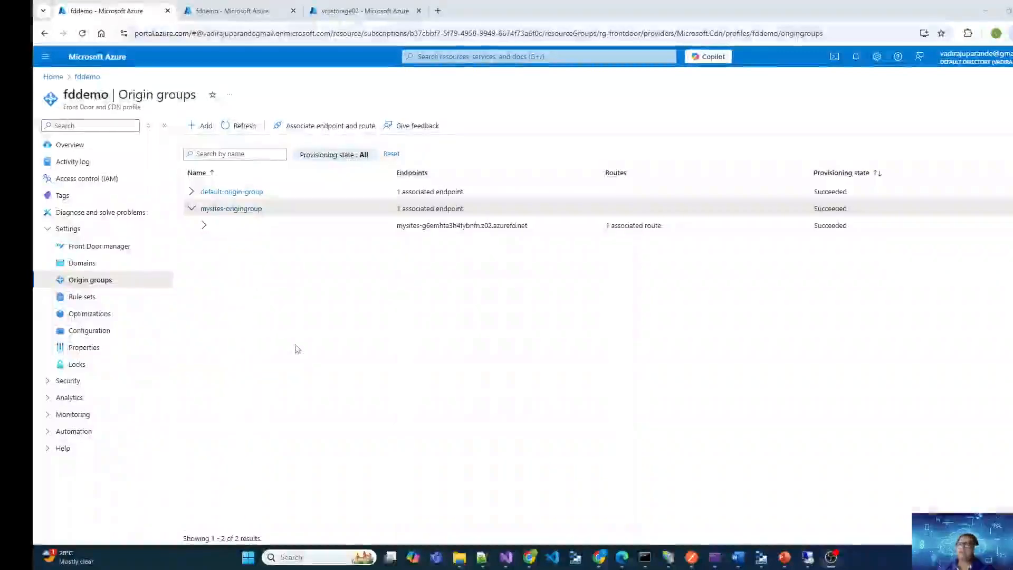
Expand mysites-origingroup in the fddemo origin groups and open it for updating
{"action": "left_click", "coordinate": [192, 209]}
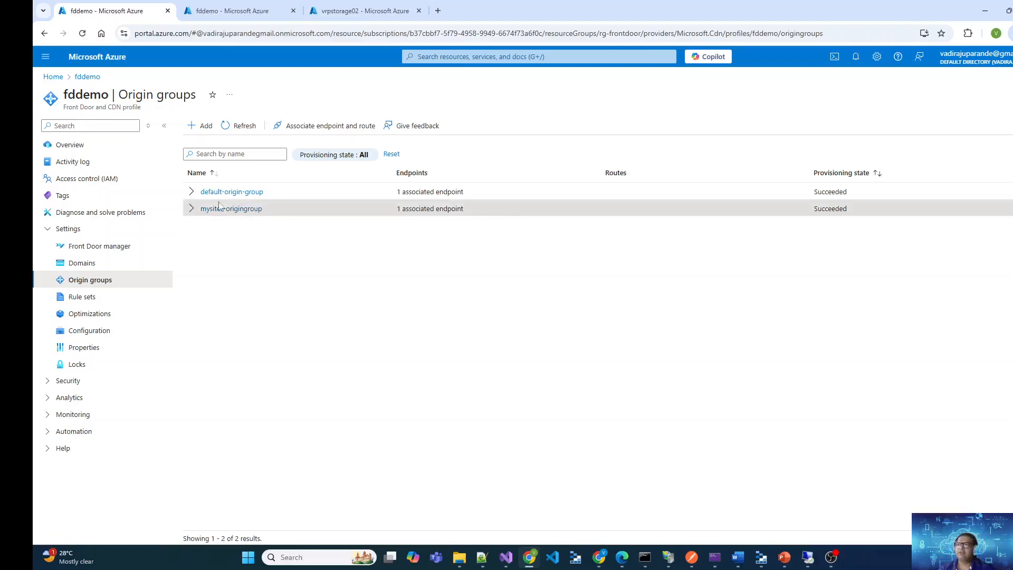
{"action": "left_click", "coordinate": [192, 208]}
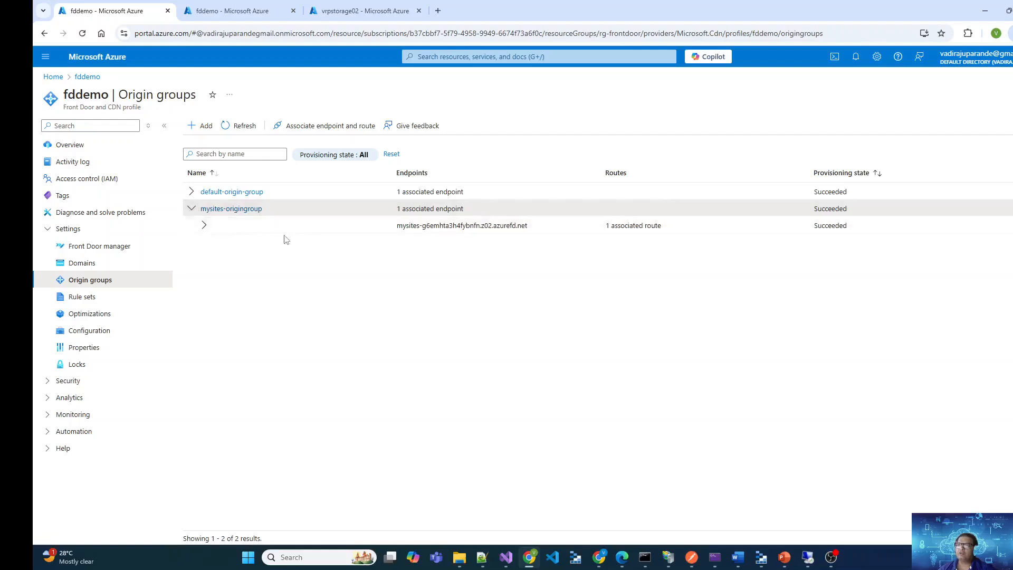
{"action": "left_click", "coordinate": [231, 209]}
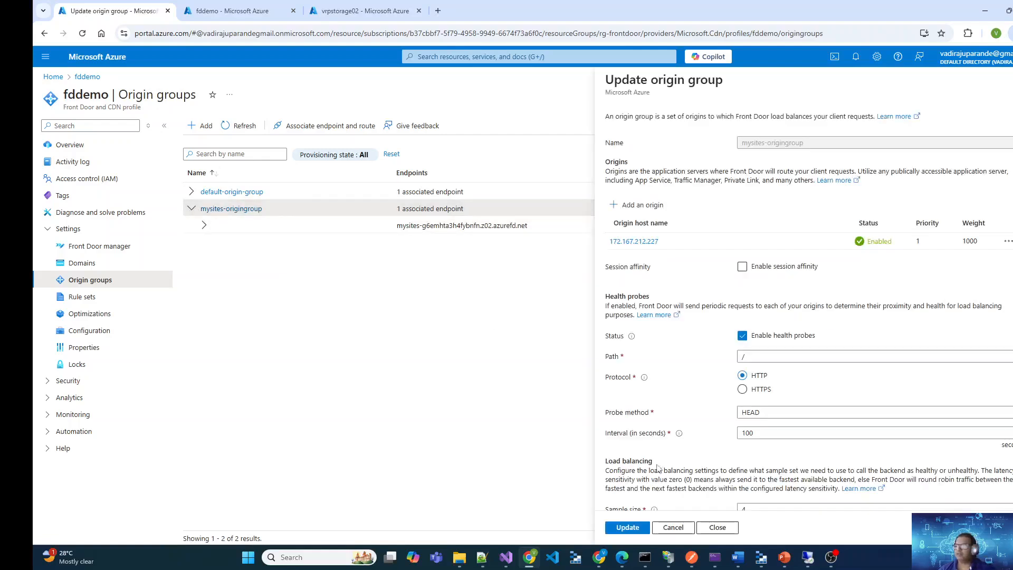
Check the location of vm-onpremvm01 in its Azure overview and the site1.azskillshub.in bindings in IIS on the 20.188.233.34 remote desktop
{"action": "left_click", "coordinate": [622, 557]}
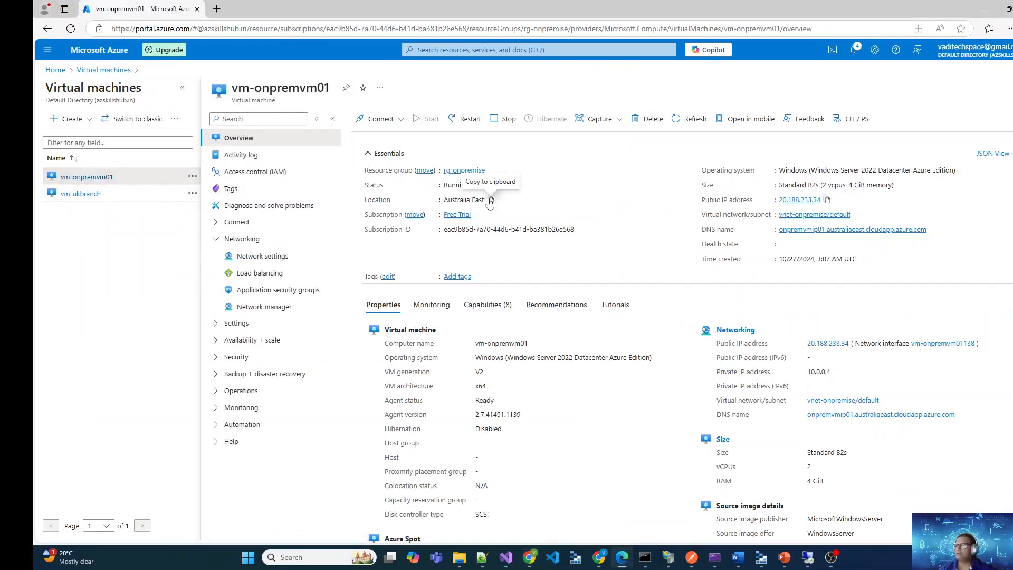
{"action": "left_click_drag", "start_coordinate": [444, 199], "coordinate": [485, 199]}
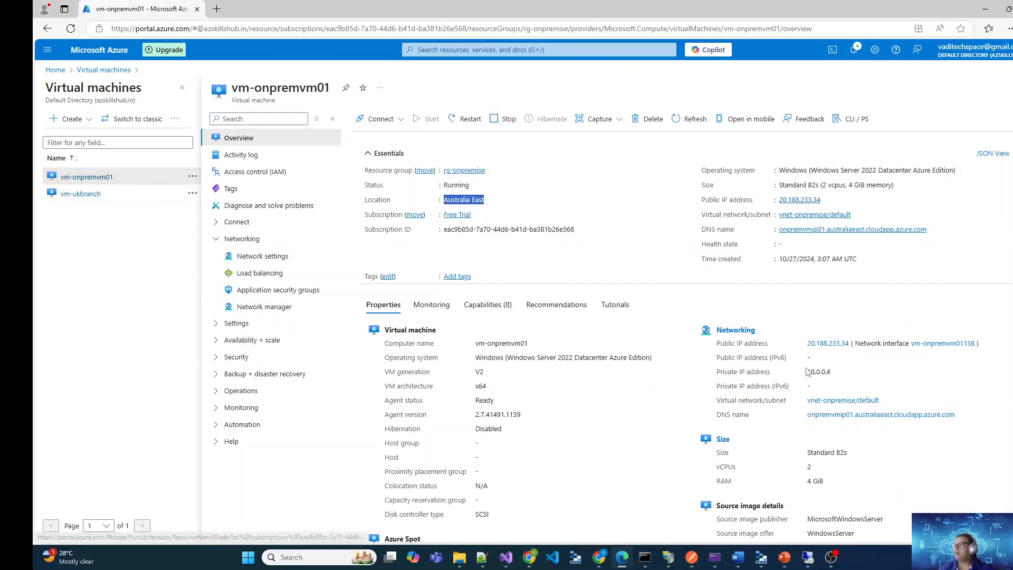
{"action": "mouse_move", "coordinate": [807, 563]}
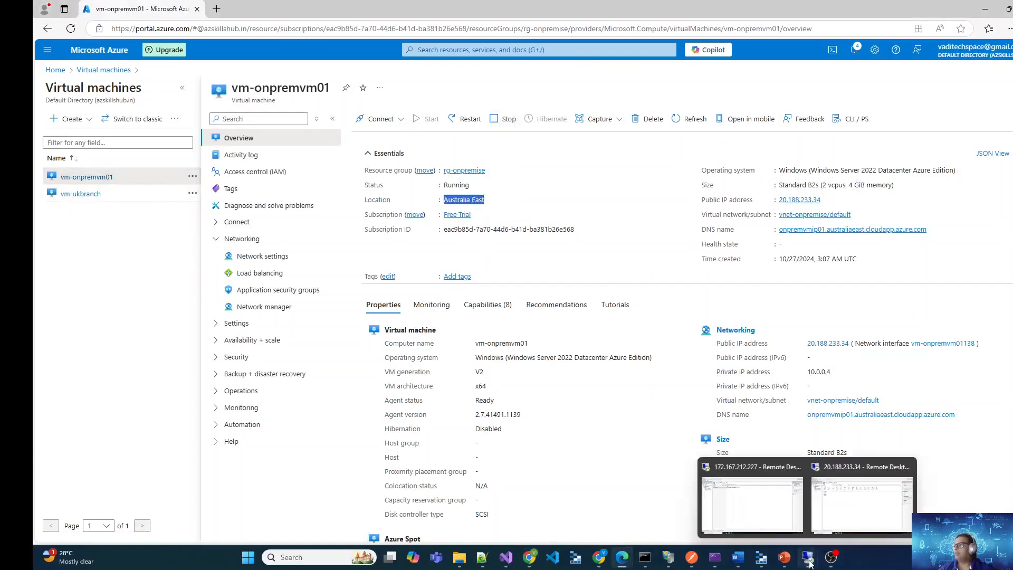
{"action": "left_click", "coordinate": [861, 505]}
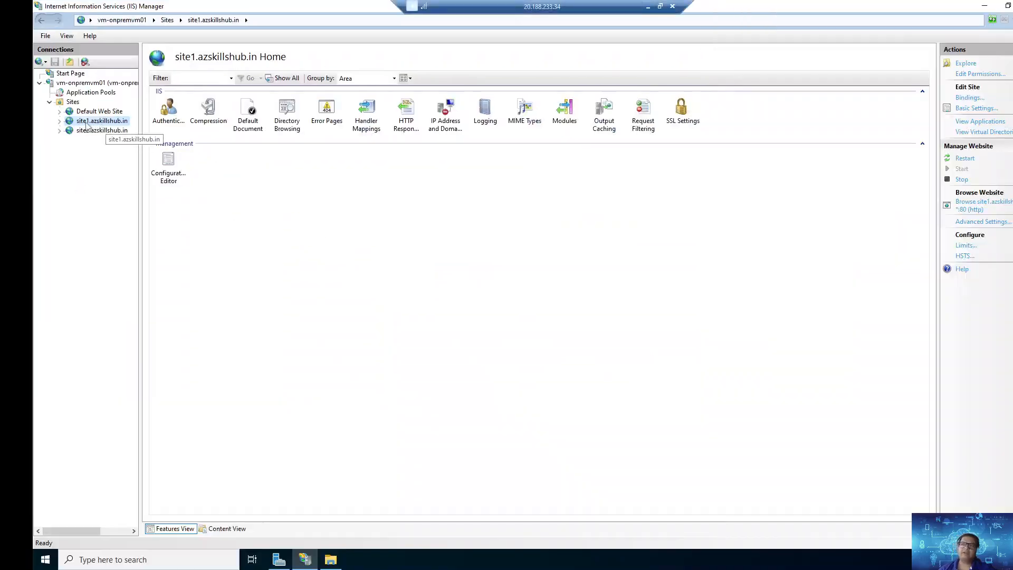
{"action": "right_click", "coordinate": [86, 125]}
{"action": "left_click", "coordinate": [123, 183]}
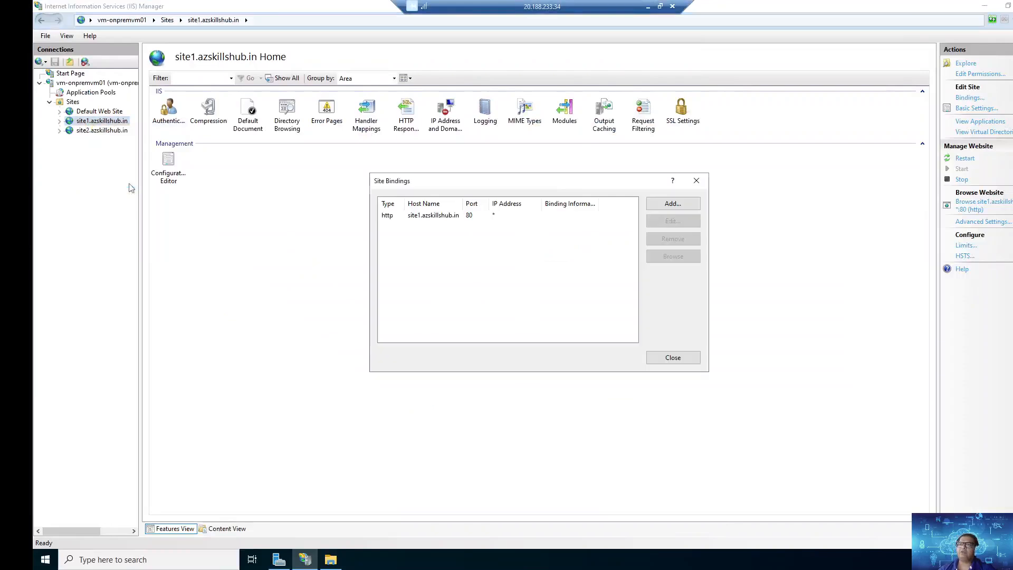
{"action": "left_click", "coordinate": [696, 181]}
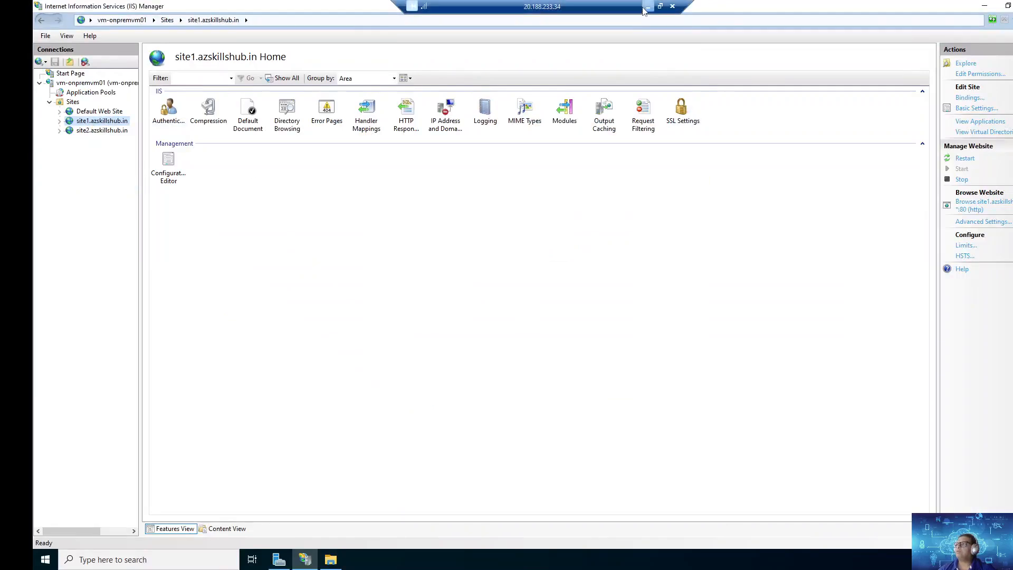
{"action": "left_click", "coordinate": [648, 6]}
Copy vm-onpremvm01's public IP and start a mysites-origingroup origin named mysite-aus, type Custom, with host name 20.188.233.34
{"action": "left_click", "coordinate": [827, 201]}
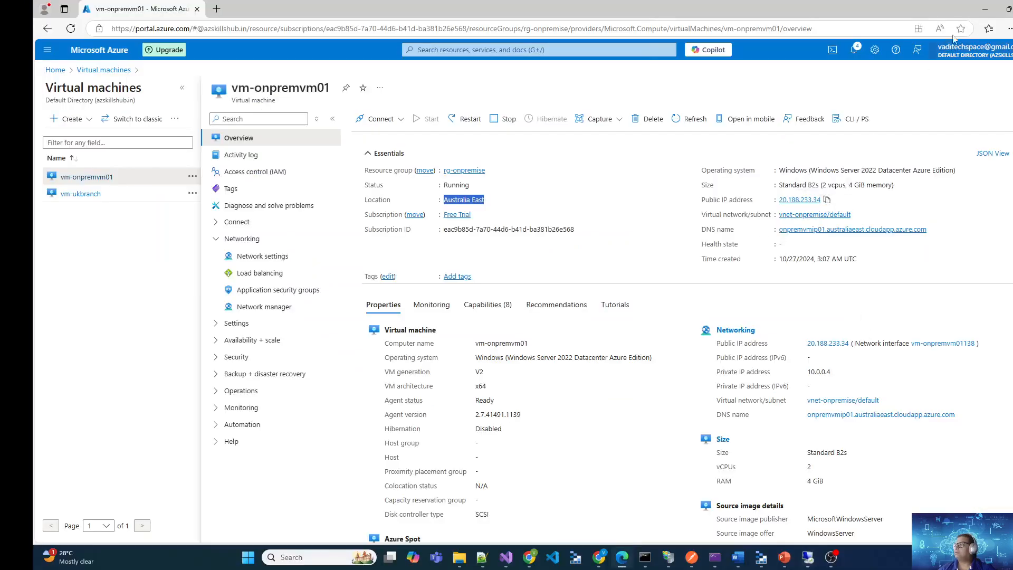
{"action": "left_click", "coordinate": [985, 12]}
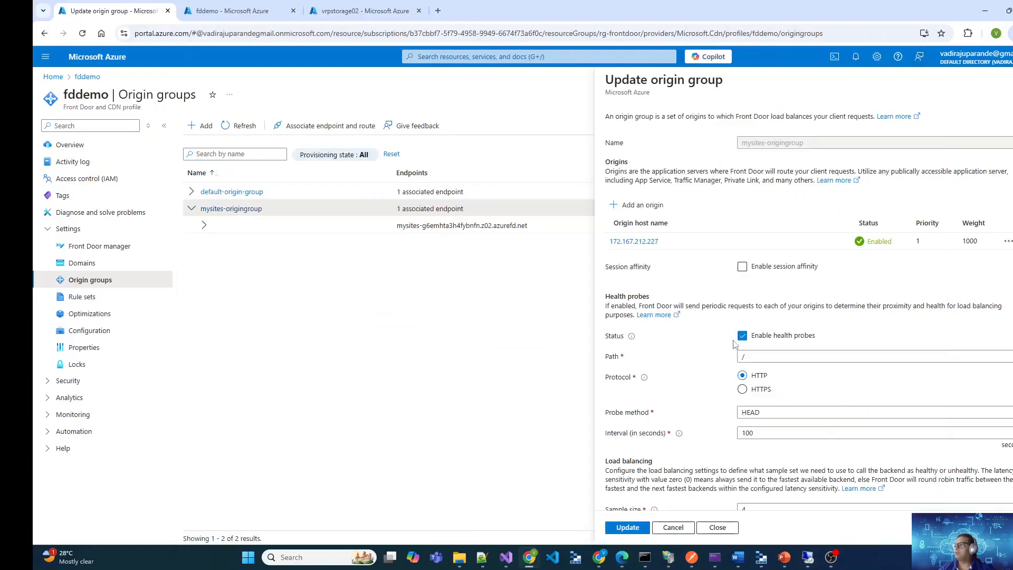
{"action": "left_click", "coordinate": [641, 205]}
{"action": "left_click", "coordinate": [775, 171]}
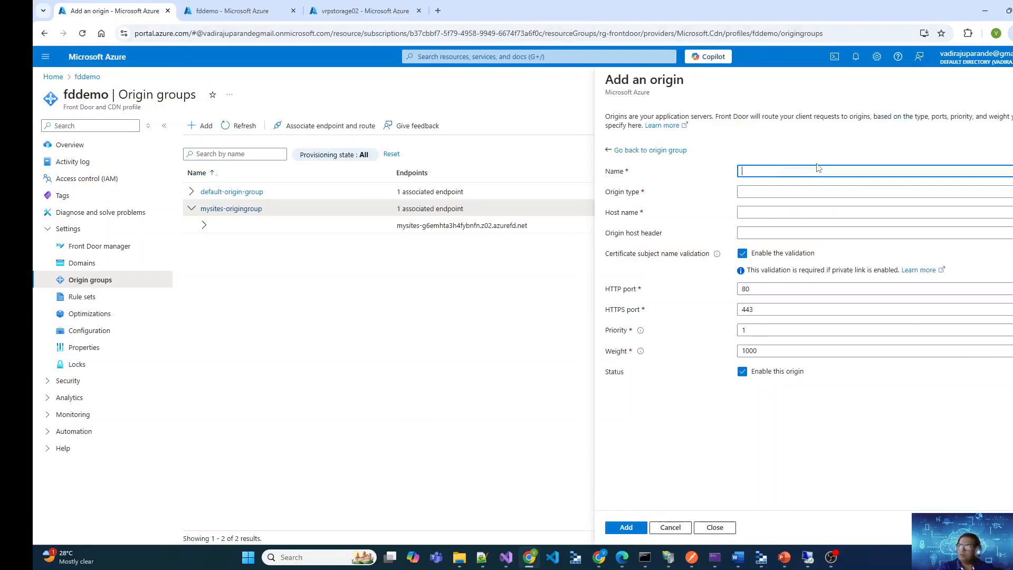
{"action": "type", "text": "mysite-aus"}
{"action": "key", "text": "Tab"}
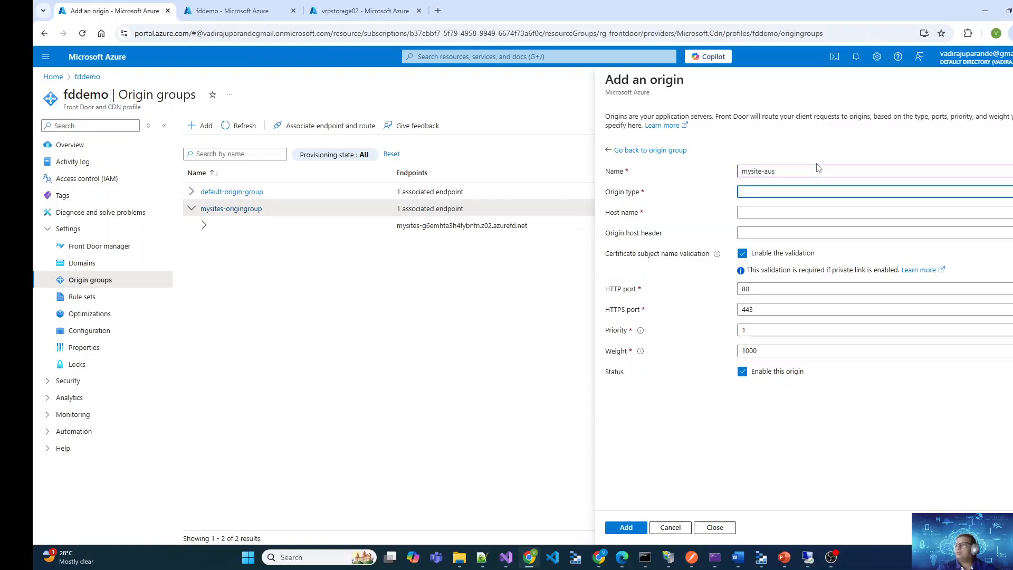
{"action": "left_click", "coordinate": [777, 192]}
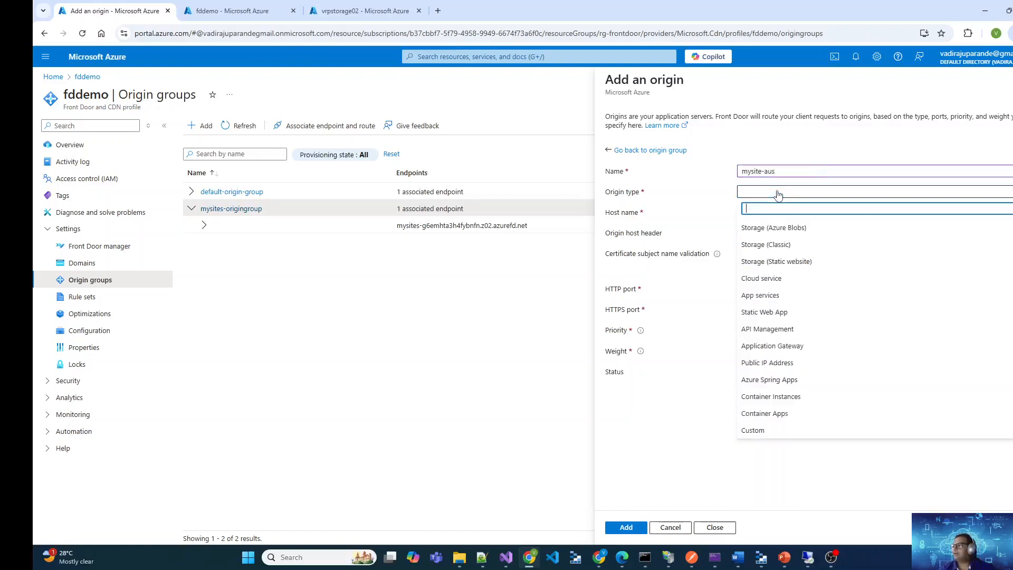
{"action": "left_click", "coordinate": [764, 430]}
{"action": "left_click", "coordinate": [797, 213]}
{"action": "key", "text": "ctrl+v"}
Set the origin host header to site1.azskillshub.in, disable certificate subject name validation, set the weight to 50, and add the origin
{"action": "left_click_drag", "start_coordinate": [749, 228], "coordinate": [625, 235]}
{"action": "type", "text": "site1"}
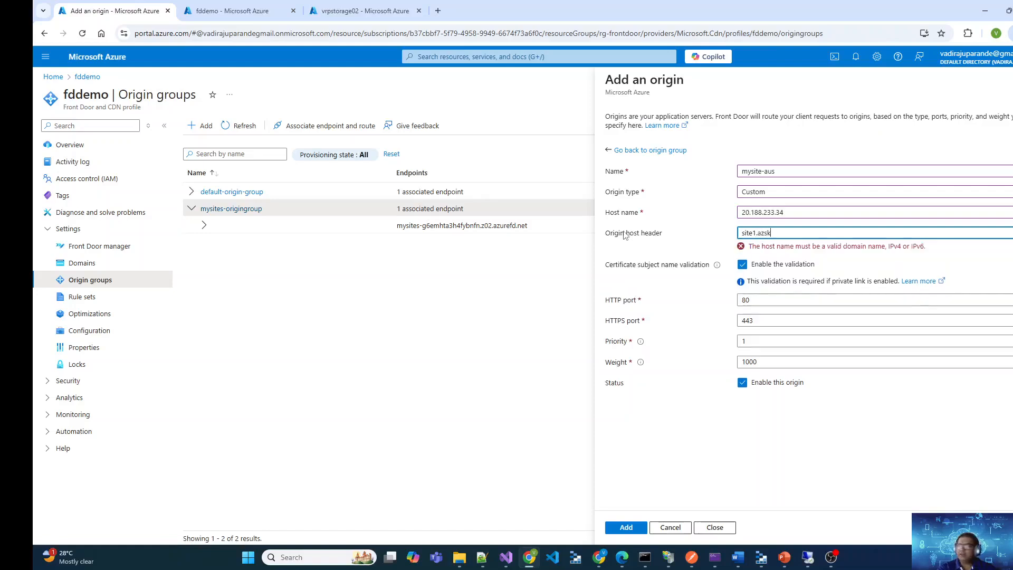
{"action": "type", "text": ".azskillshub.in"}
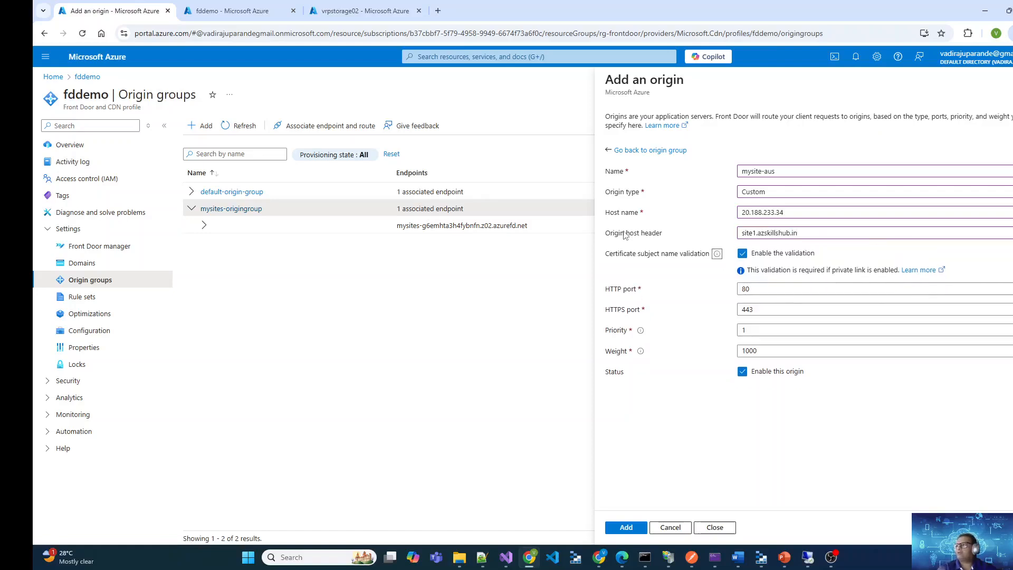
{"action": "left_click", "coordinate": [742, 253]}
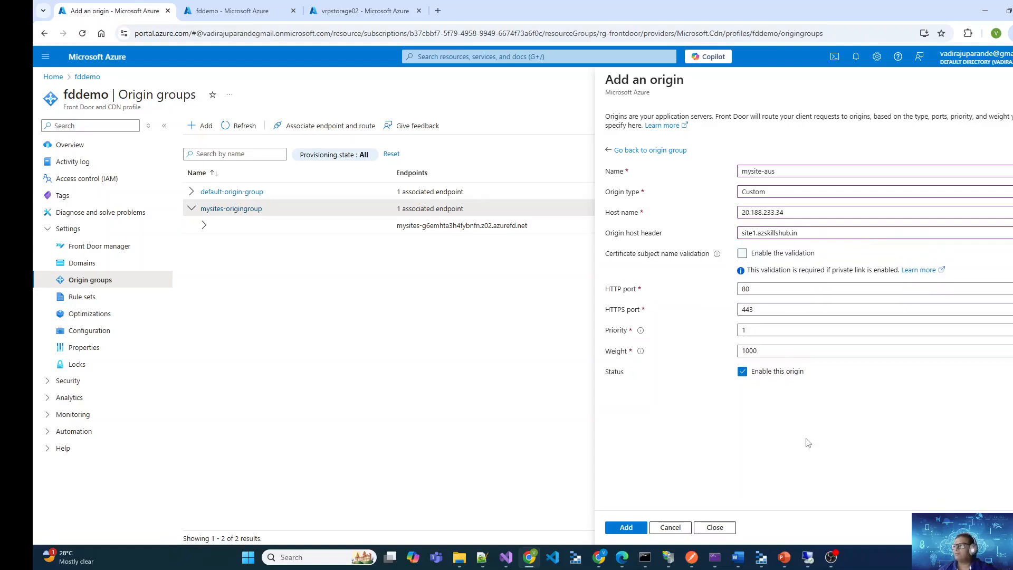
{"action": "left_click_drag", "start_coordinate": [763, 352], "coordinate": [586, 354]}
{"action": "type", "text": "50"}
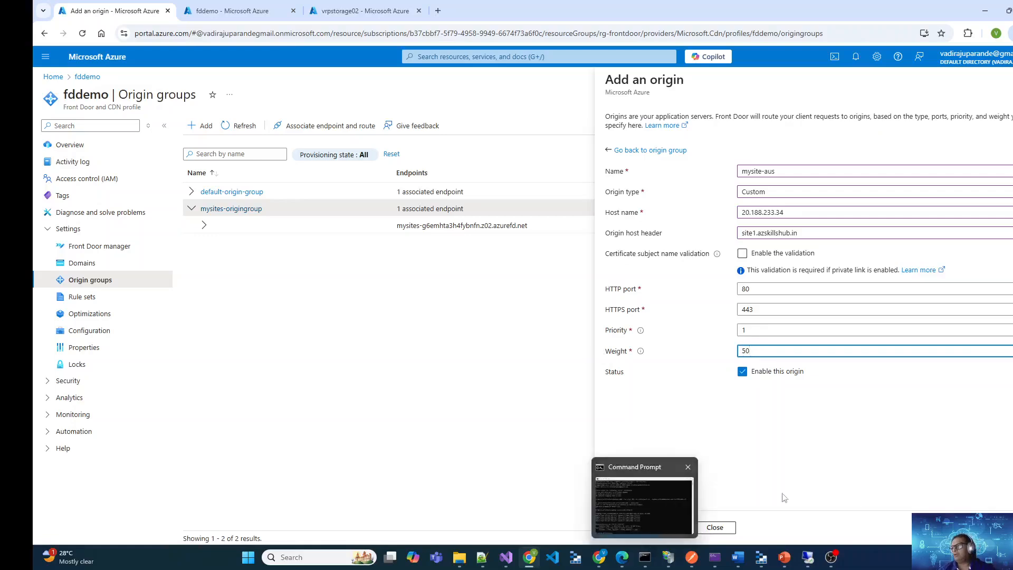
{"action": "left_click", "coordinate": [613, 528]}
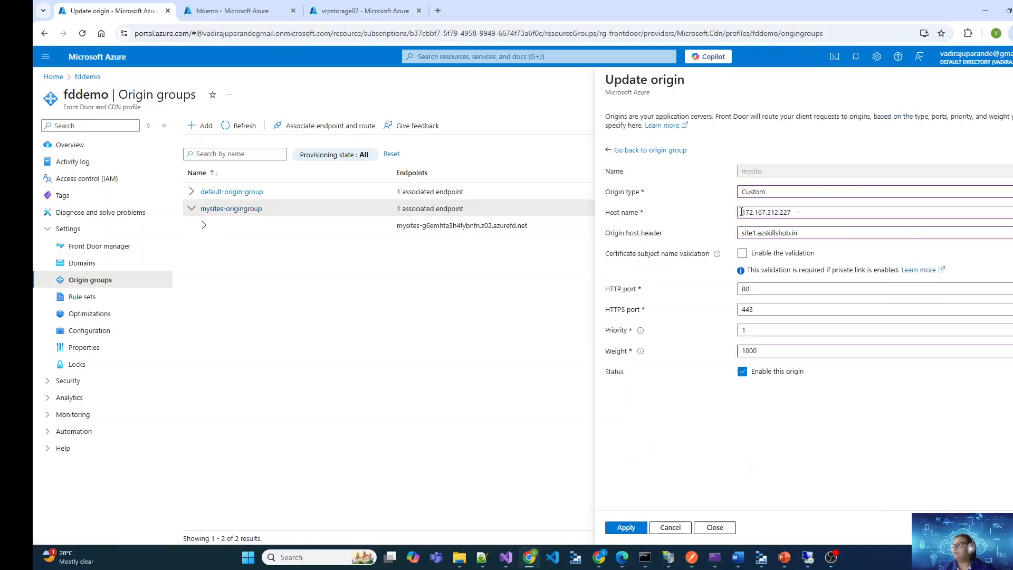
Set the weight of the 172.167.212.227 origin to 50 and apply the change
{"action": "left_click_drag", "start_coordinate": [783, 351], "coordinate": [664, 360]}
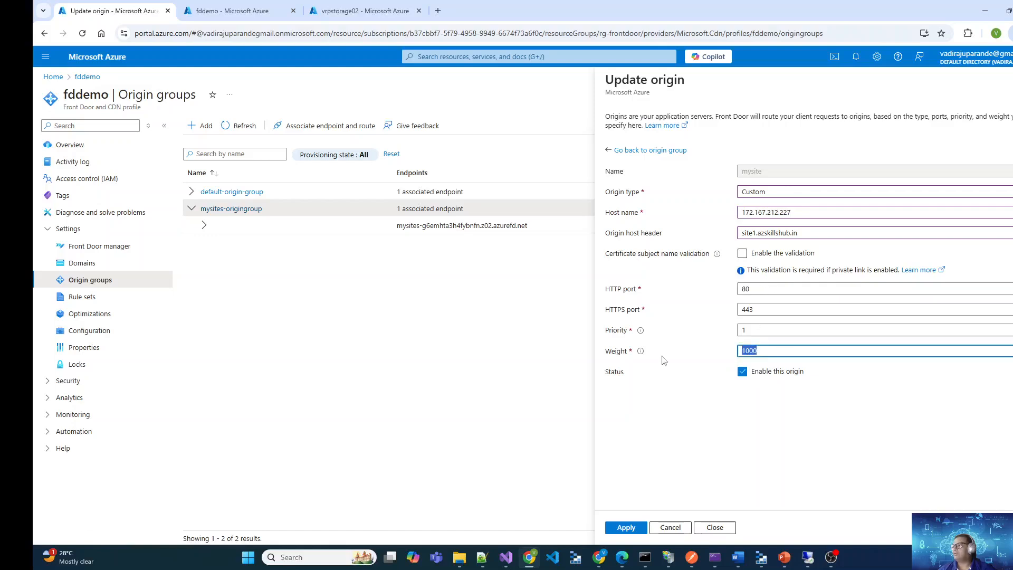
{"action": "type", "text": "50"}
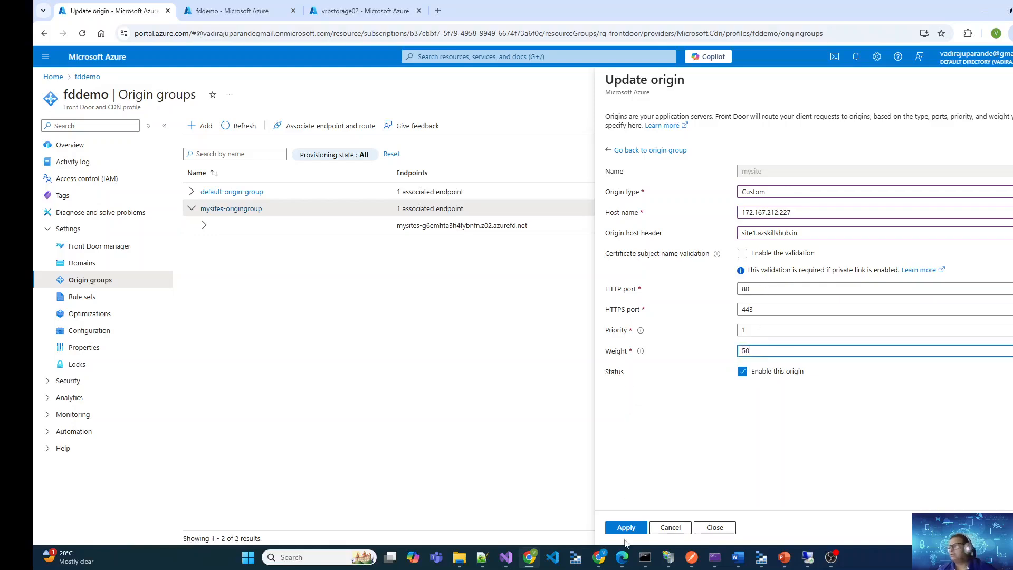
{"action": "left_click", "coordinate": [627, 527]}
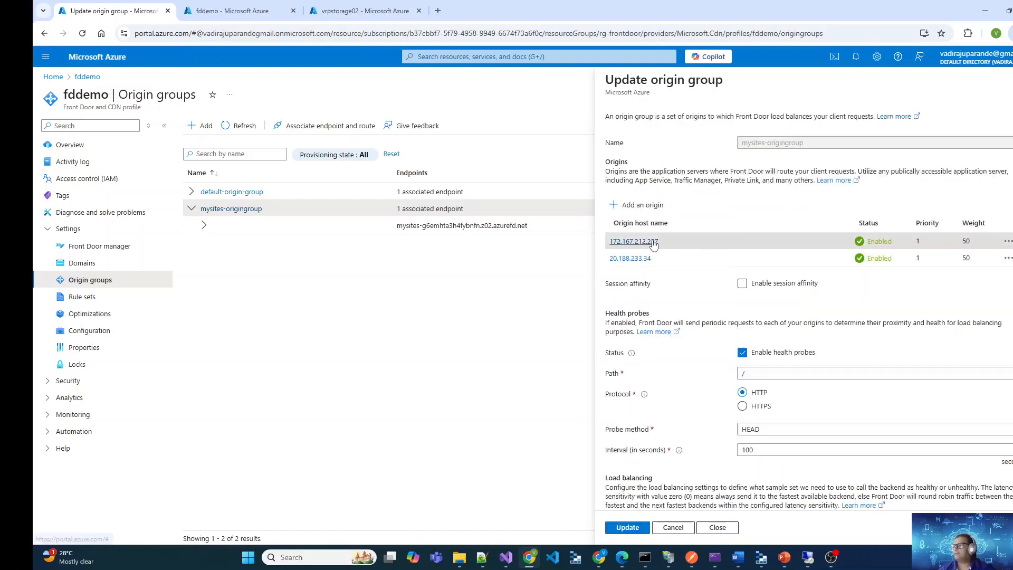
Recheck the 172.167.212.227 origin and the group's load balancing settings, and save the mysites-origingroup update
{"action": "left_click", "coordinate": [641, 241]}
{"action": "left_click", "coordinate": [628, 527]}
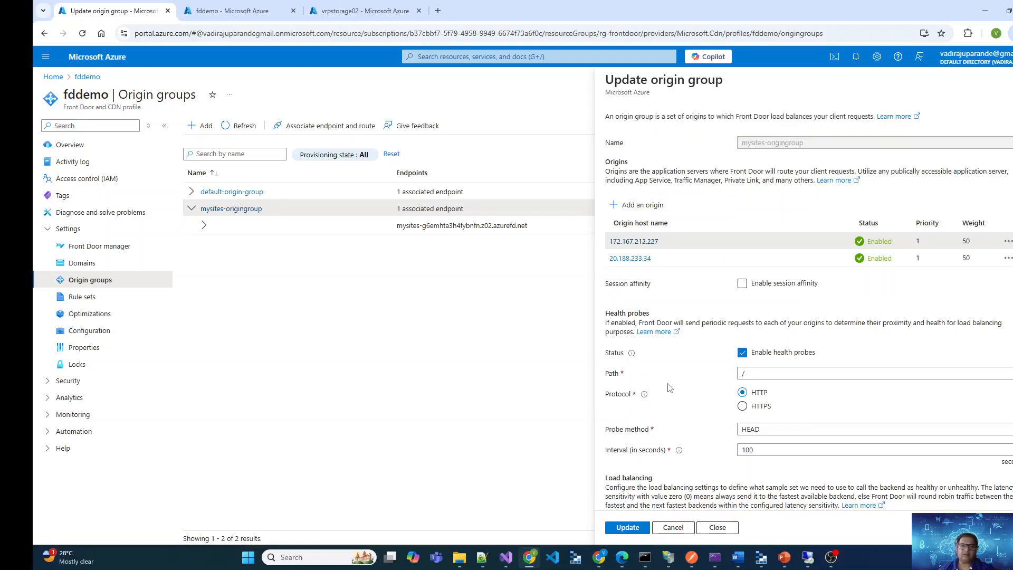
{"action": "scroll", "coordinate": [765, 401], "scroll_direction": "down", "scroll_amount": 2}
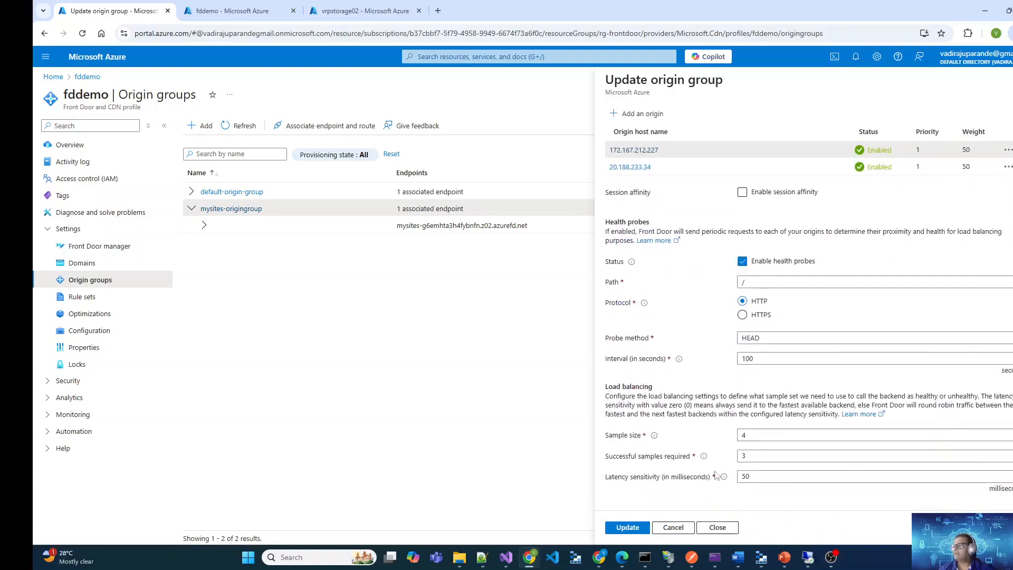
{"action": "left_click", "coordinate": [628, 527]}
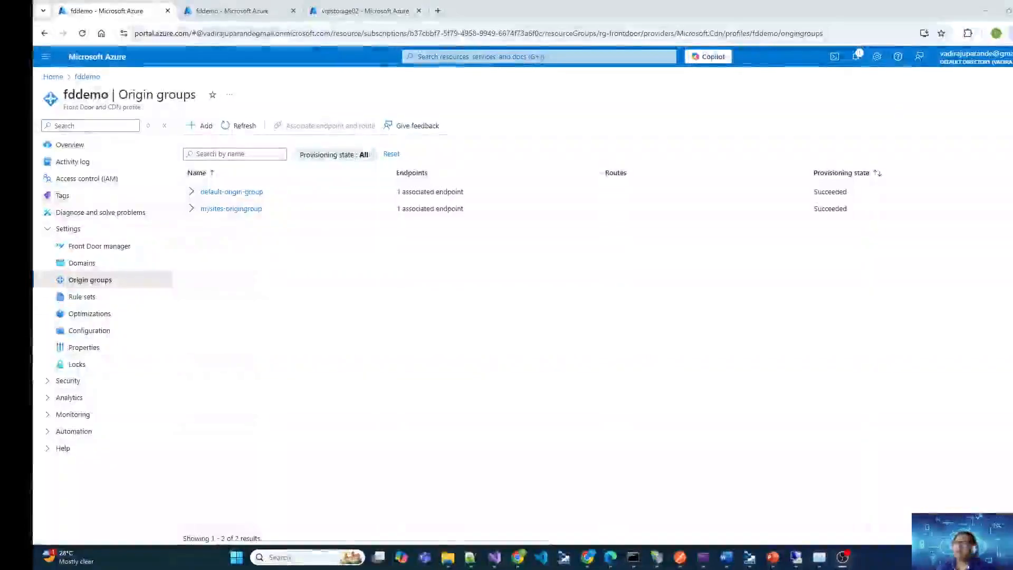
Reopen mysites-origingroup to review its saved origins, and close its details
{"action": "left_click", "coordinate": [191, 209]}
{"action": "left_click", "coordinate": [236, 209]}
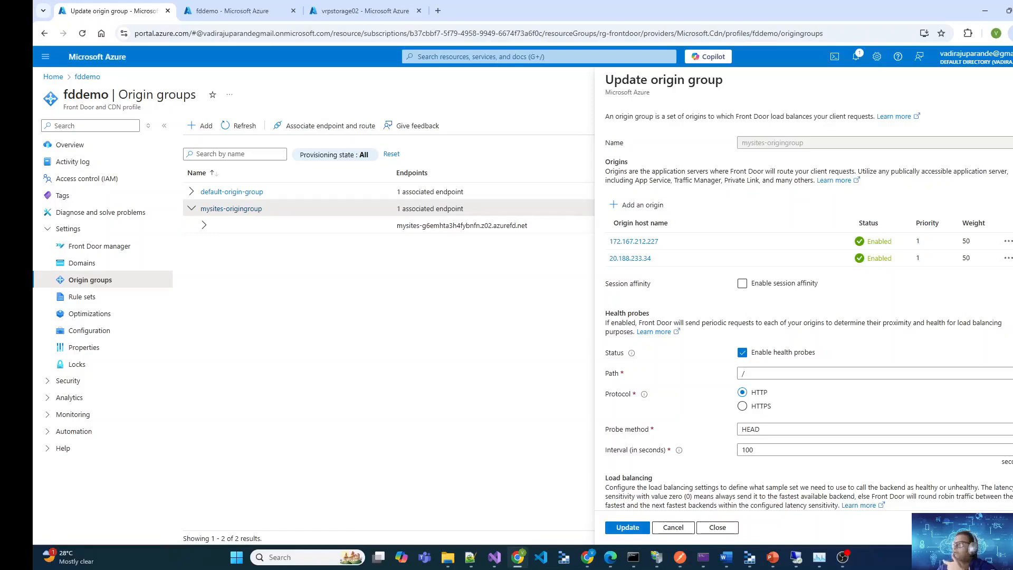
{"action": "left_click", "coordinate": [1012, 80]}
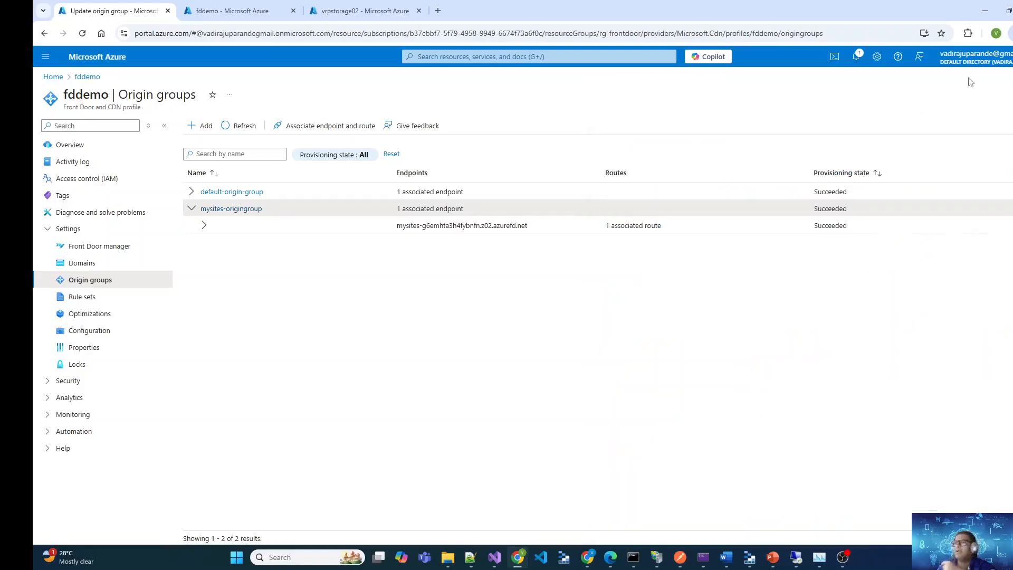
Copy the mysites endpoint host name from Front Door manager, open it in a new browser tab, and reload the page
{"action": "left_click", "coordinate": [103, 251]}
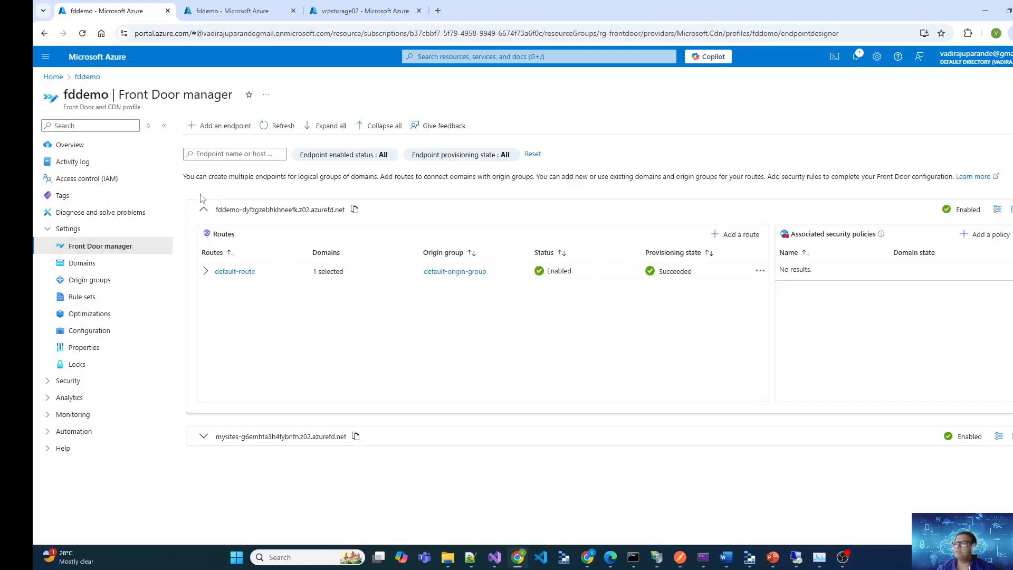
{"action": "left_click", "coordinate": [204, 209]}
{"action": "left_click", "coordinate": [204, 241]}
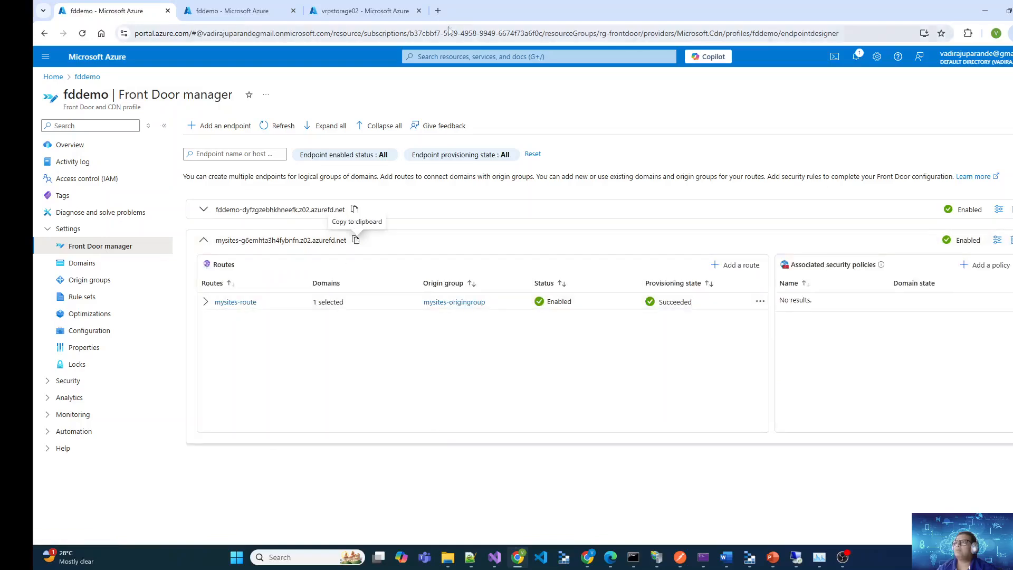
{"action": "left_click", "coordinate": [438, 11]}
{"action": "type", "text": "mysites-g6emhta3h4fybnfn.z02.azurefd.net"}
{"action": "key", "text": "Return"}
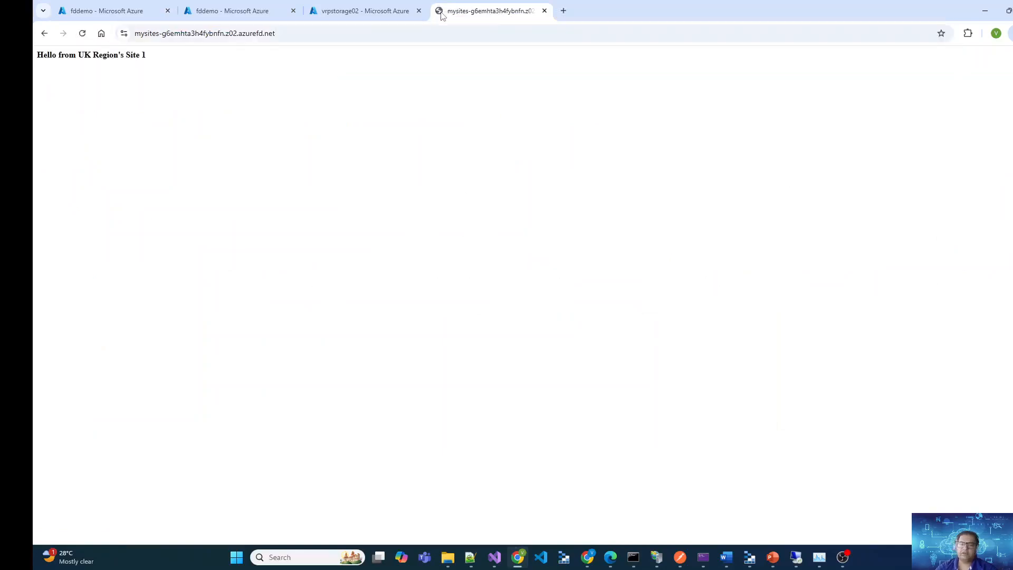
{"action": "key", "text": "F5"}
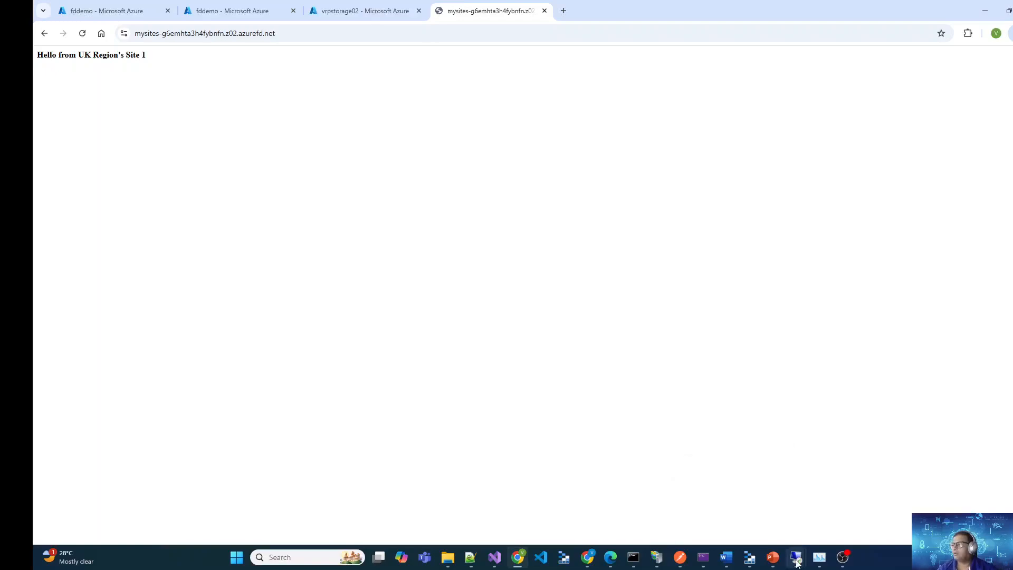
Stop the vm-ukbranch IIS server on the 172.167.212.227 remote desktop, widen the Connections pane to recheck the server, and return to the browser
{"action": "mouse_move", "coordinate": [797, 554]}
{"action": "left_click", "coordinate": [772, 524]}
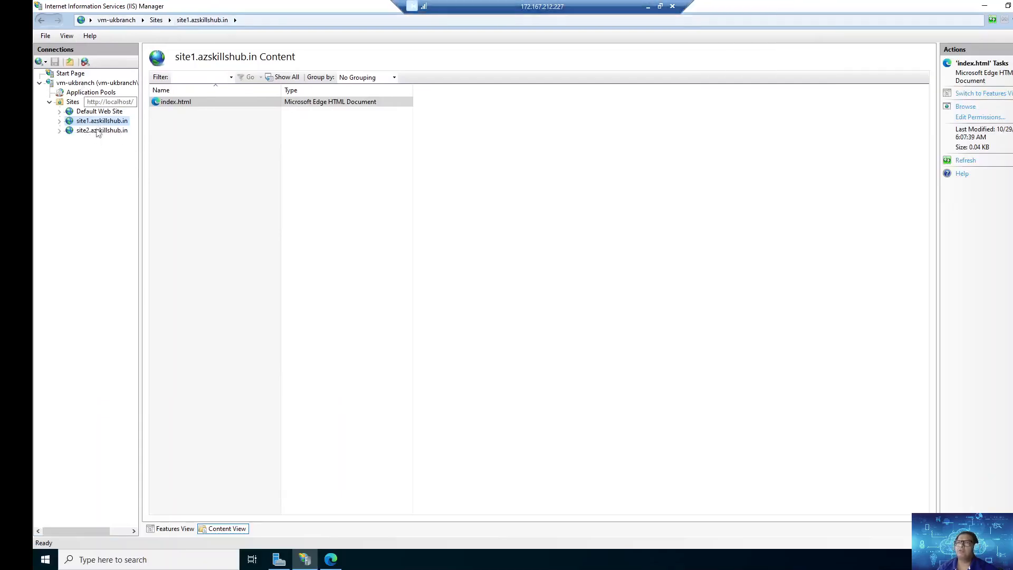
{"action": "right_click", "coordinate": [85, 84]}
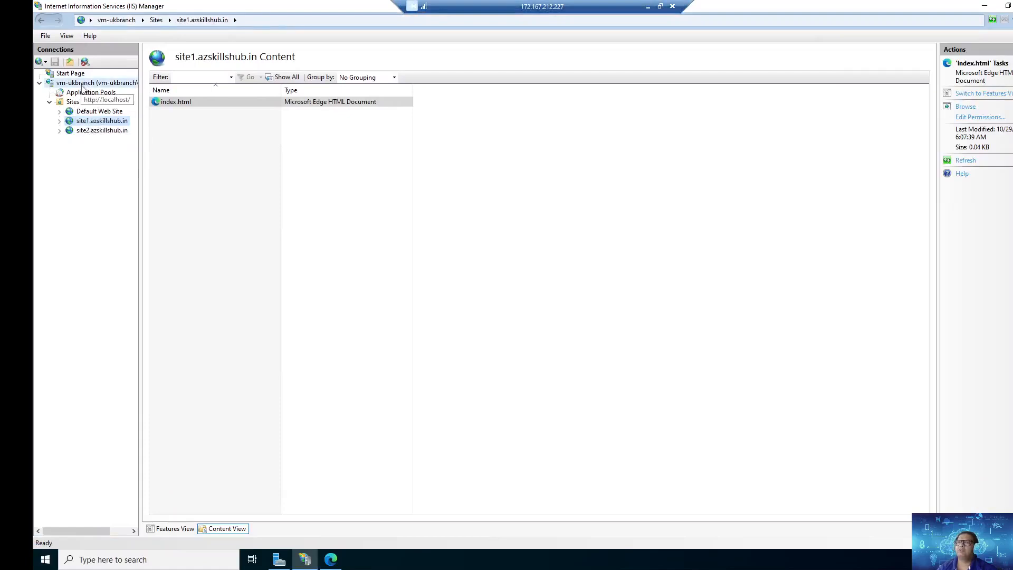
{"action": "left_click", "coordinate": [108, 148]}
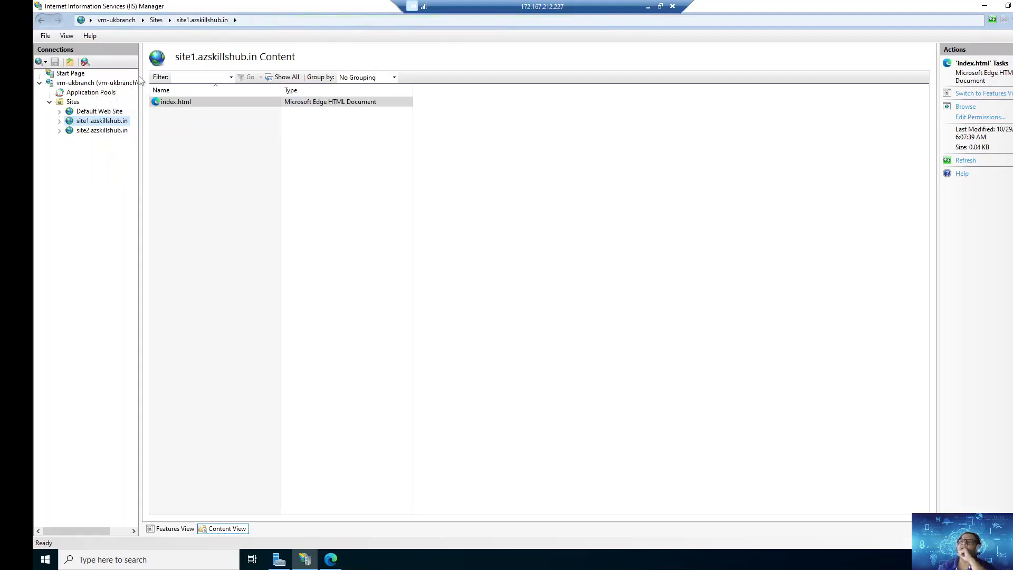
{"action": "left_click_drag", "start_coordinate": [142, 76], "coordinate": [277, 76]}
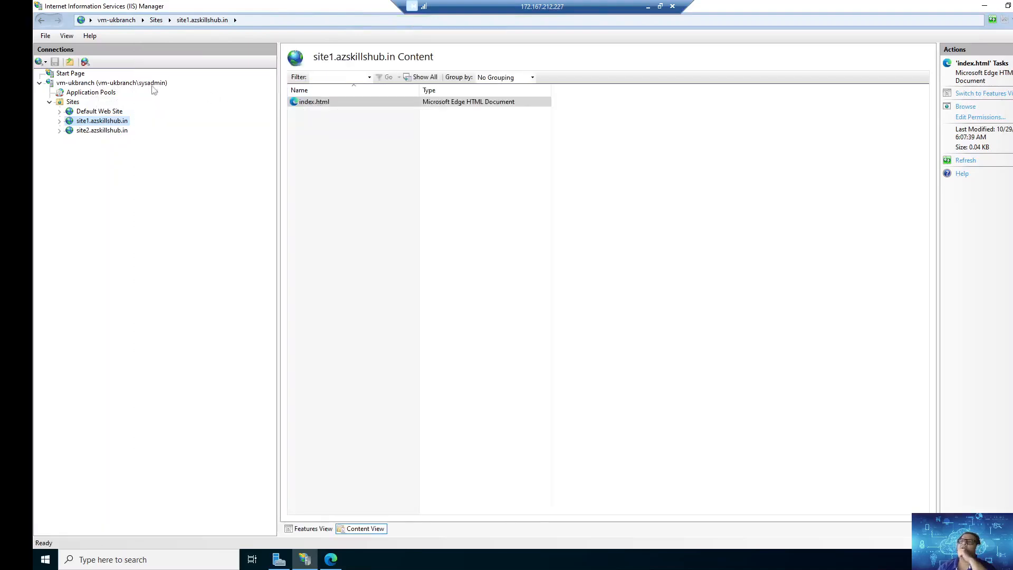
{"action": "right_click", "coordinate": [115, 84]}
{"action": "left_click", "coordinate": [648, 7]}
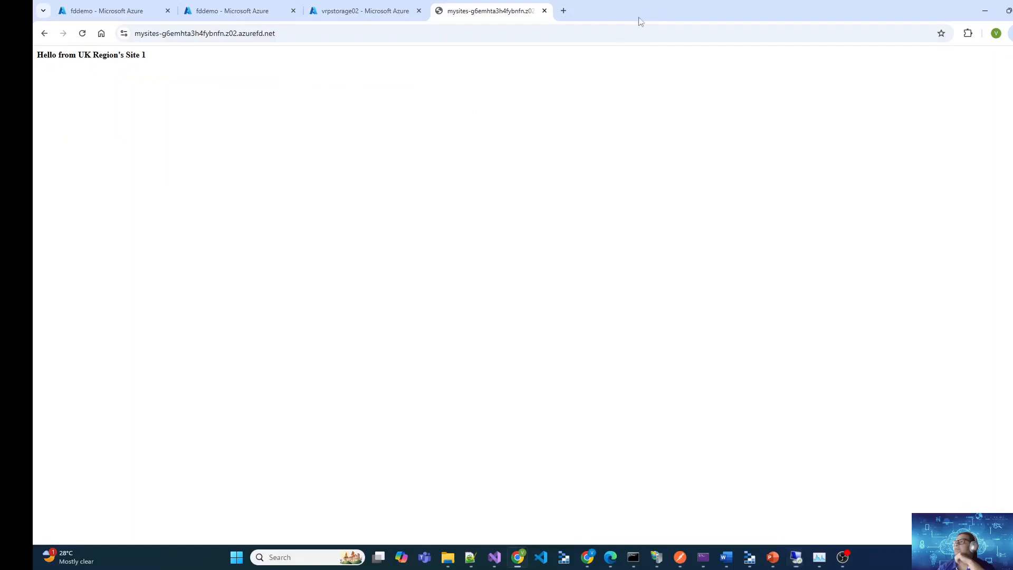
Reload the mysites endpoint page and check which region's site responds
{"action": "key", "text": "F5"}
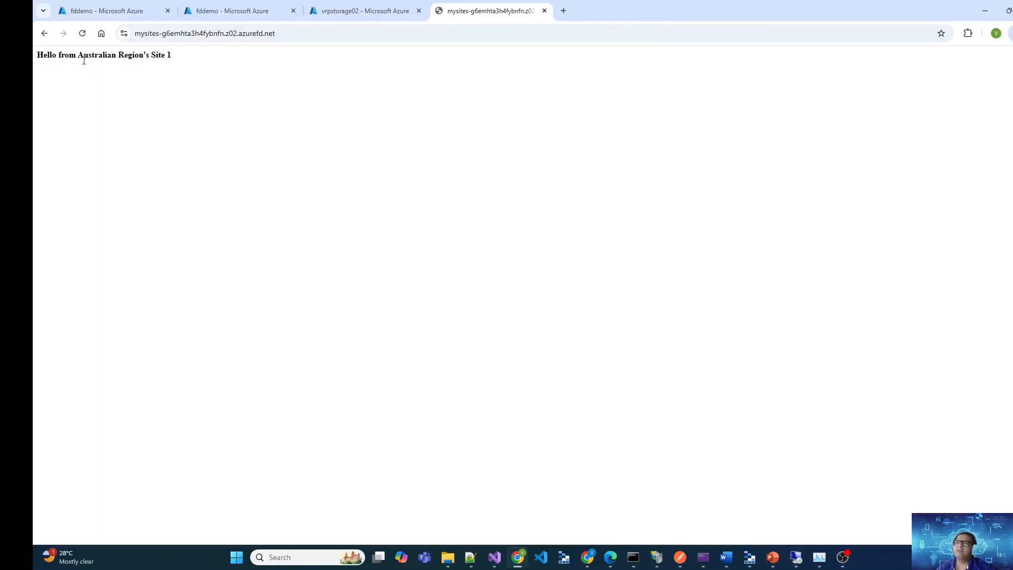
{"action": "left_click_drag", "start_coordinate": [84, 56], "coordinate": [170, 56]}
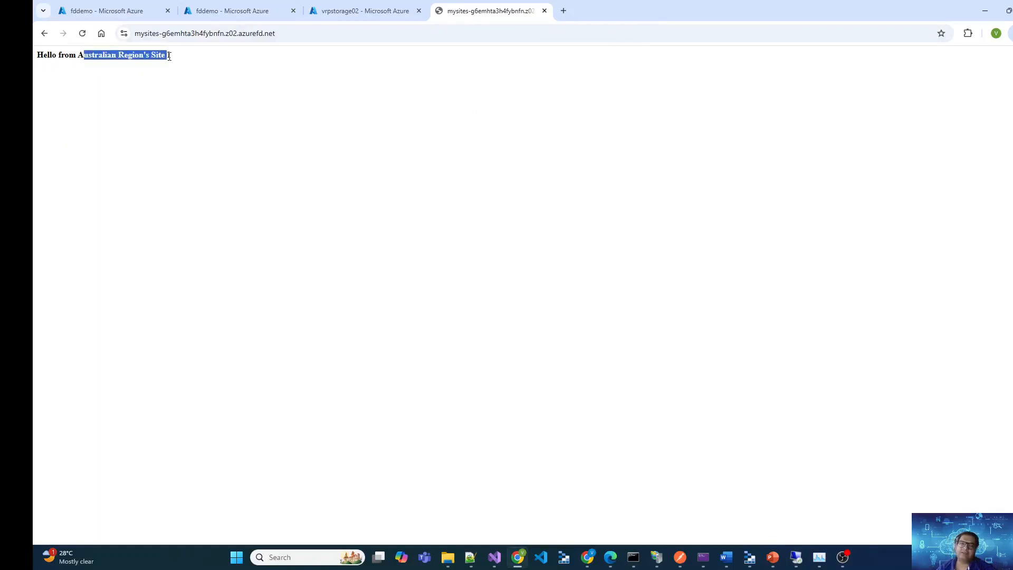
Reload the mysites endpoint page, start the vm-ukbranch IIS server on the 172.167.212.227 remote desktop, and return to the browser
{"action": "left_click", "coordinate": [246, 131]}
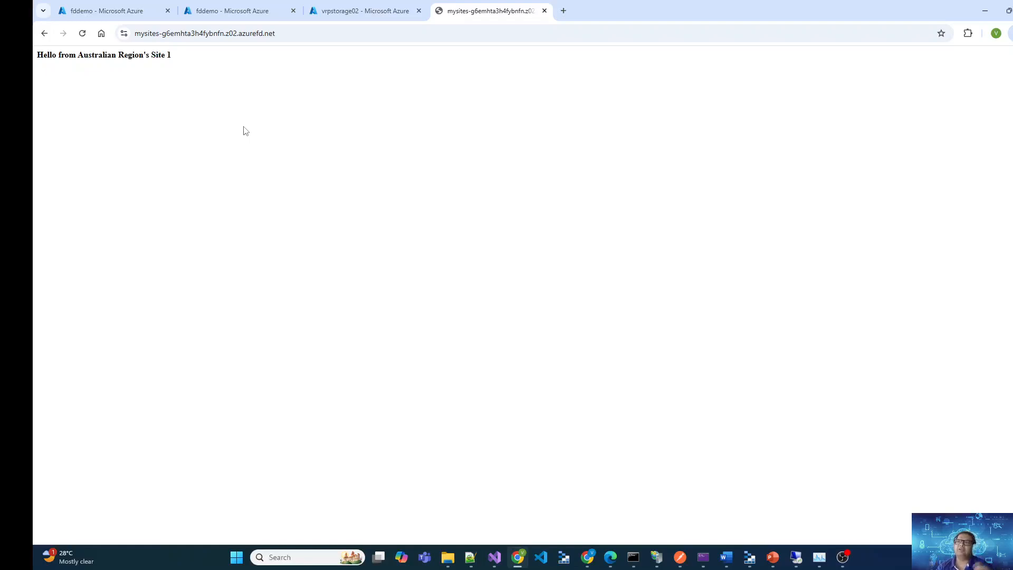
{"action": "key", "text": "F5"}
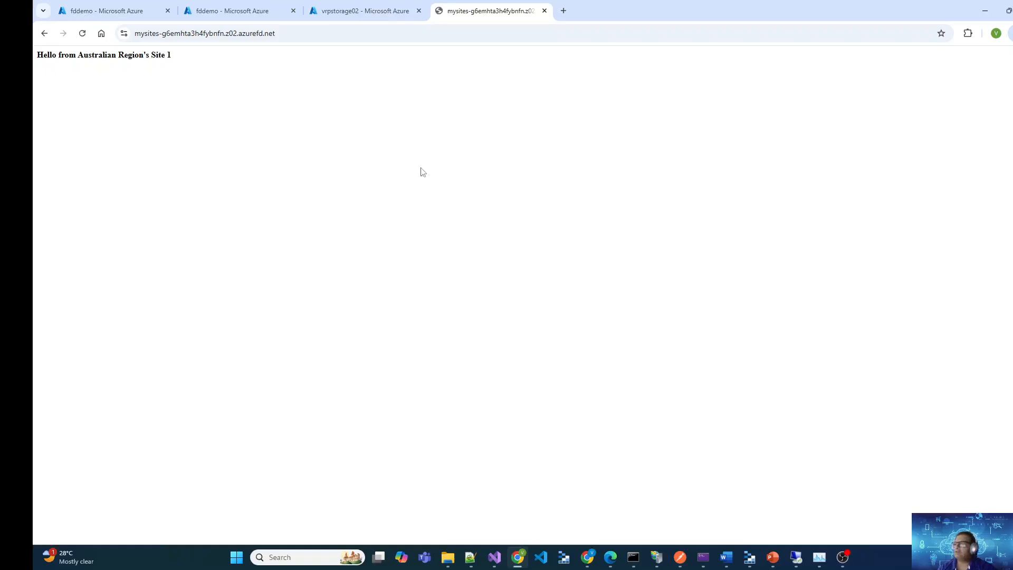
{"action": "mouse_move", "coordinate": [795, 555]}
{"action": "left_click", "coordinate": [762, 502]}
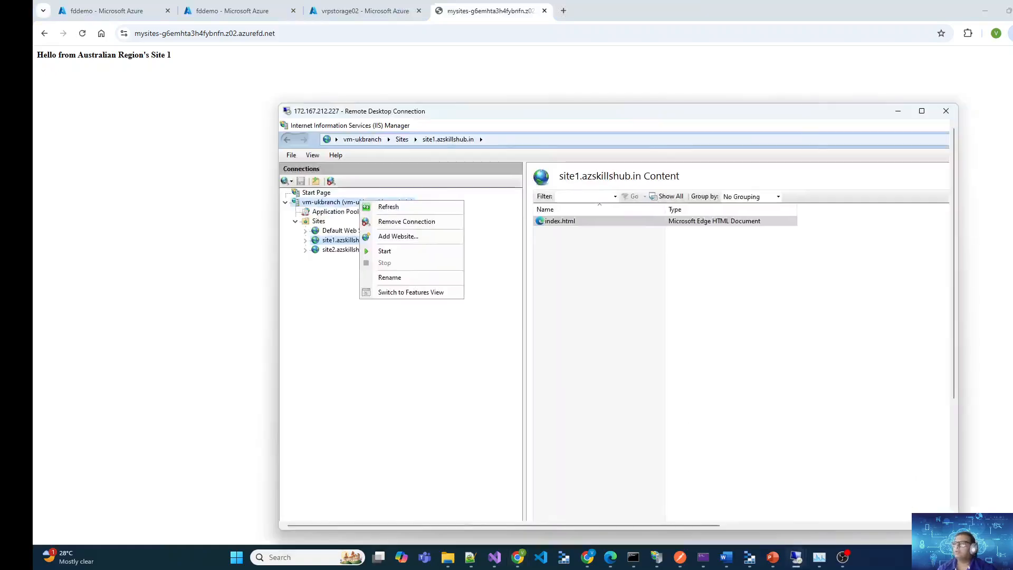
{"action": "right_click", "coordinate": [83, 83]}
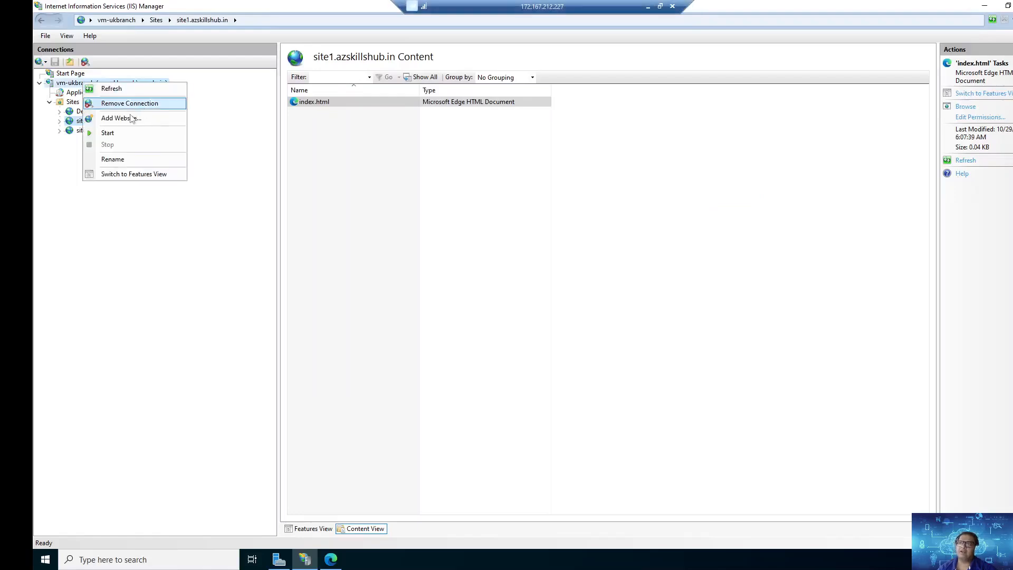
{"action": "left_click", "coordinate": [188, 119]}
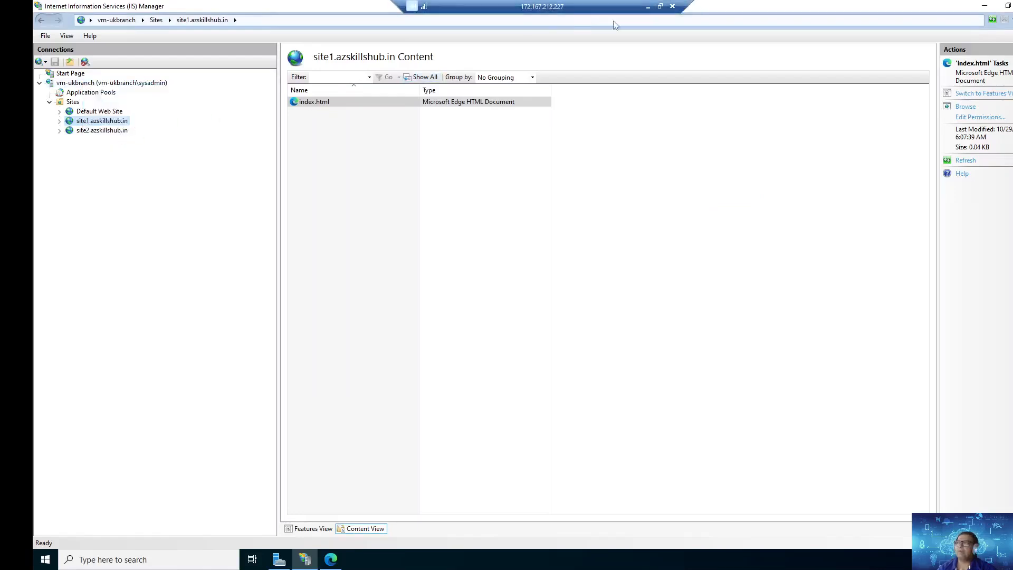
{"action": "left_click", "coordinate": [648, 8]}
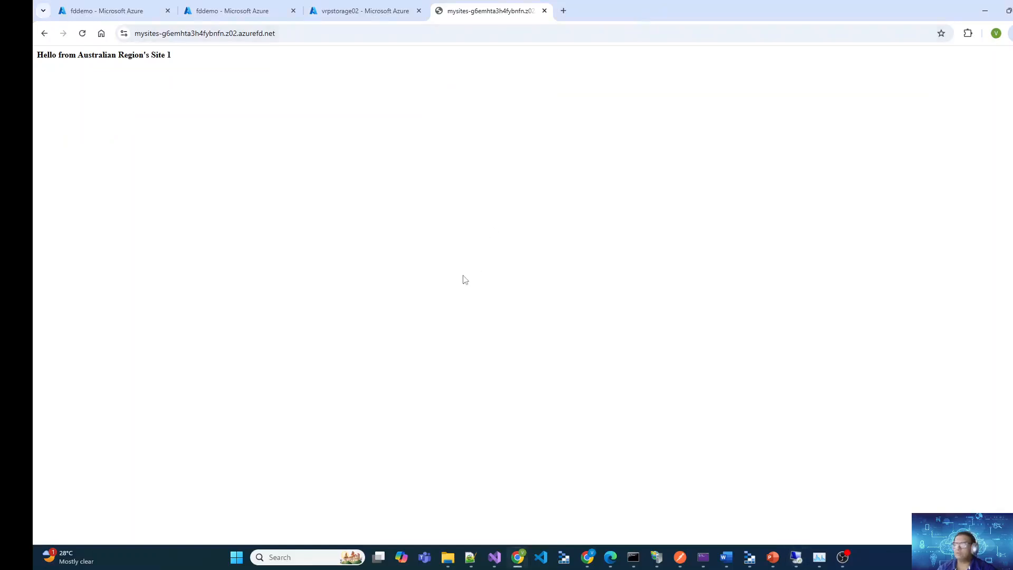
Reload the mysites endpoint page to check which region serves Site 1, and return to the fddemo Front Door manager
{"action": "key", "text": "F5"}
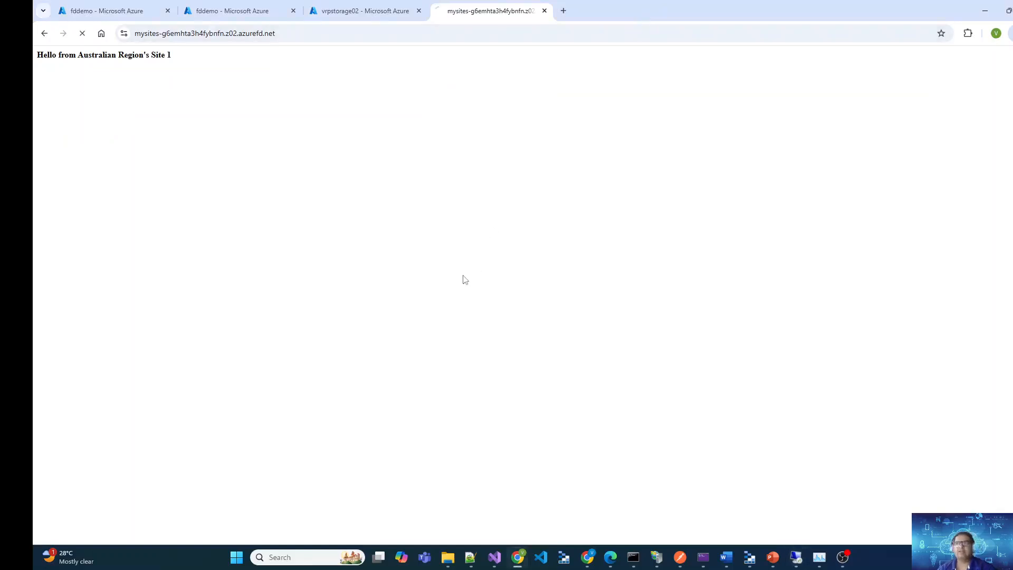
{"action": "key", "text": "F5"}
{"action": "left_click_drag", "start_coordinate": [146, 55], "coordinate": [36, 55]}
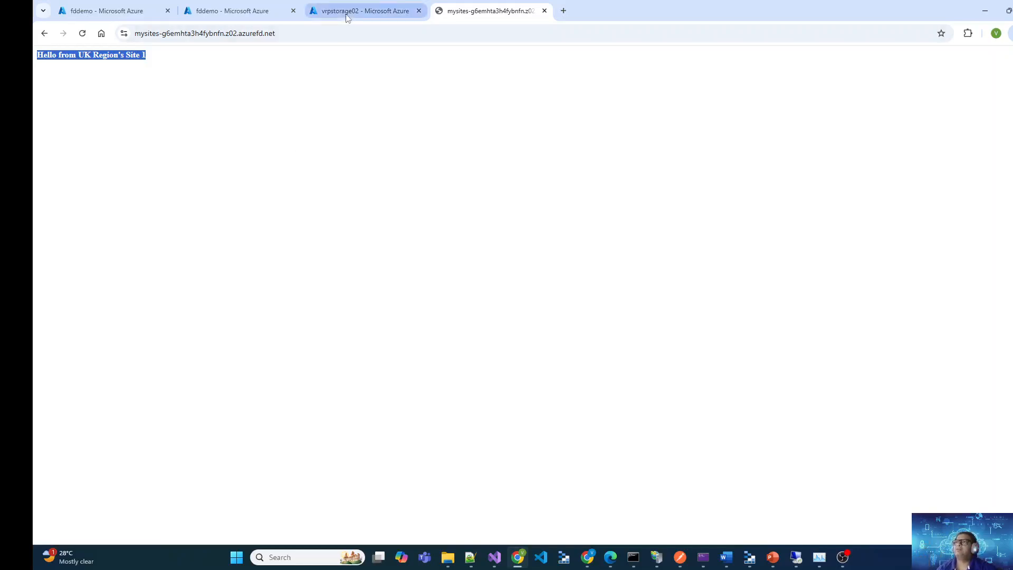
{"action": "mouse_move", "coordinate": [347, 17]}
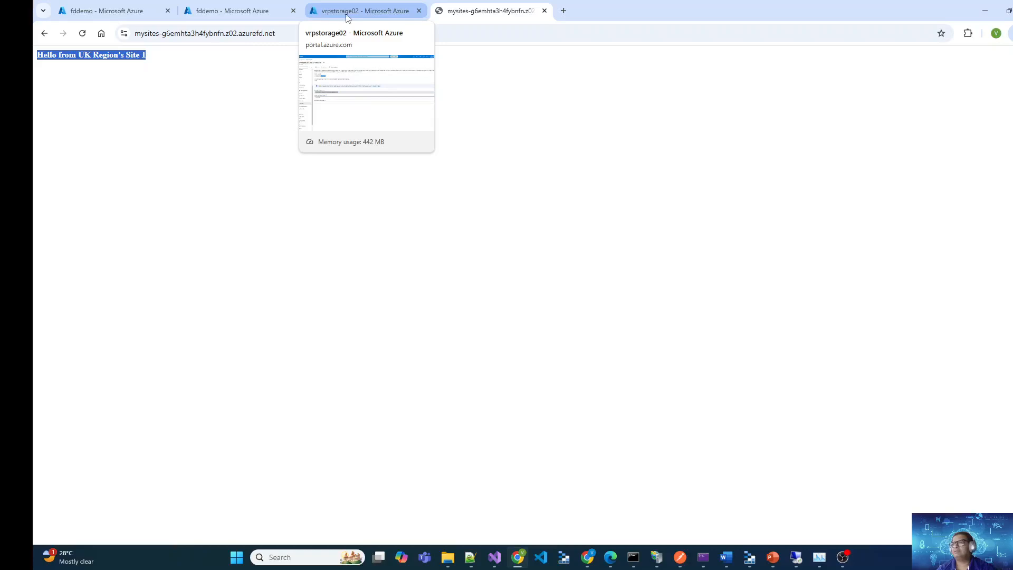
{"action": "left_click", "coordinate": [127, 11]}
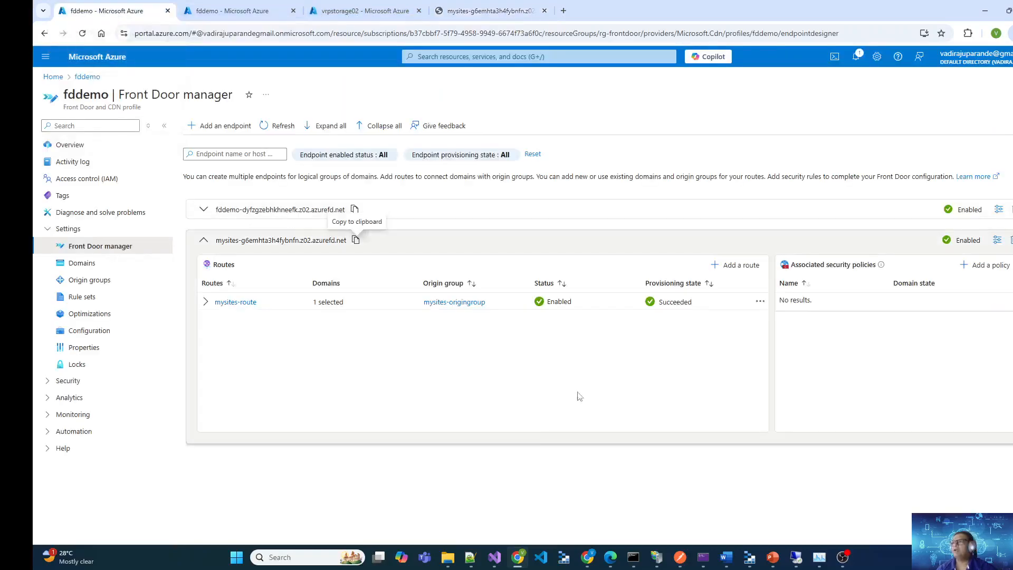
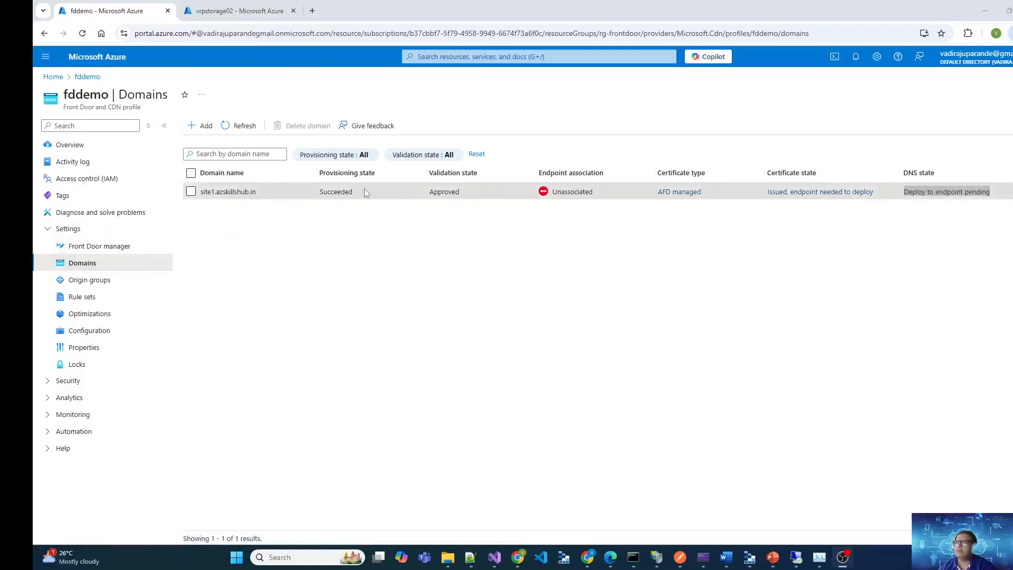
Review the validation state and DNS state of the site1.azskillshub.in domain in the Domains list
{"action": "double_click", "coordinate": [452, 190]}
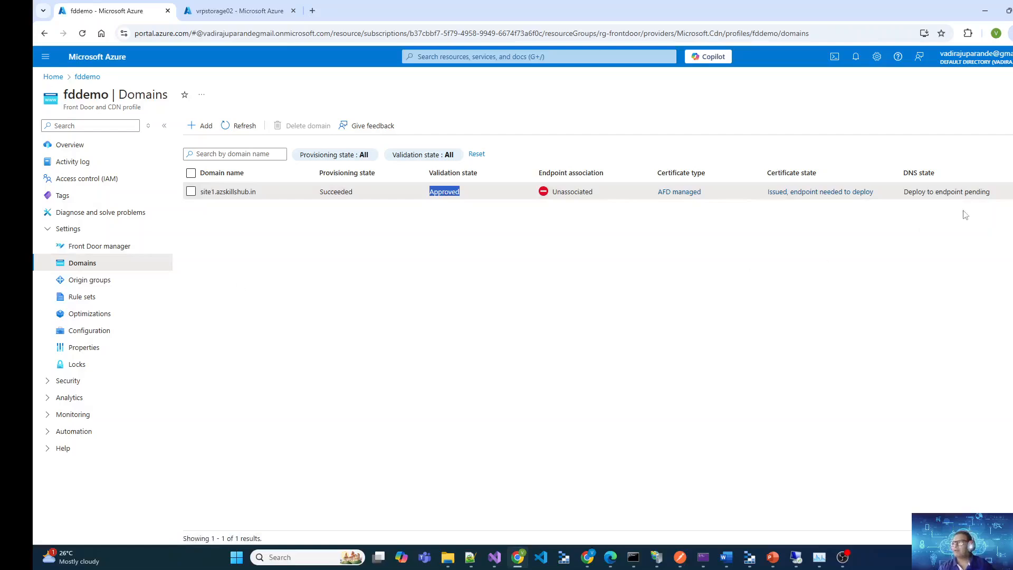
{"action": "left_click_drag", "start_coordinate": [995, 192], "coordinate": [885, 195]}
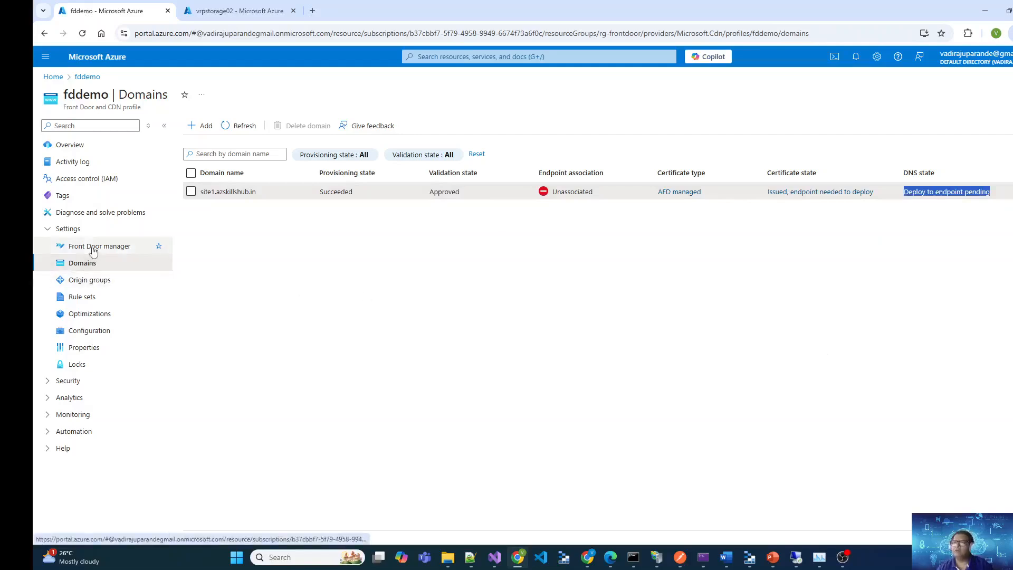
{"action": "left_click_drag", "start_coordinate": [92, 249], "coordinate": [416, 196]}
{"action": "left_click", "coordinate": [329, 250]}
Open mysites-route under the mysites endpoint in Front Door manager and add site1.azskillshub.in to its selected domains
{"action": "left_click", "coordinate": [122, 248]}
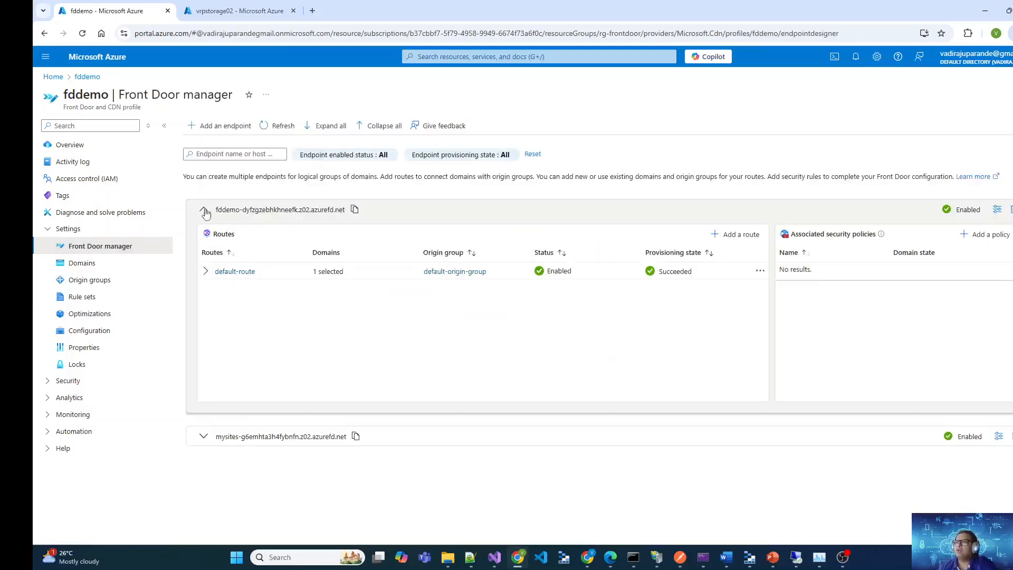
{"action": "left_click", "coordinate": [203, 210]}
{"action": "left_click", "coordinate": [204, 240]}
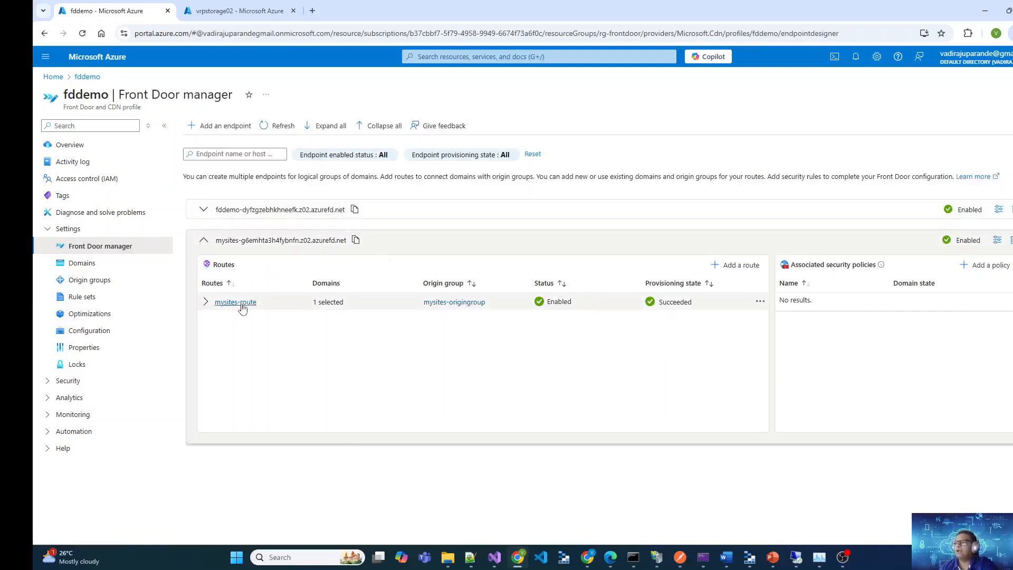
{"action": "left_click", "coordinate": [243, 306]}
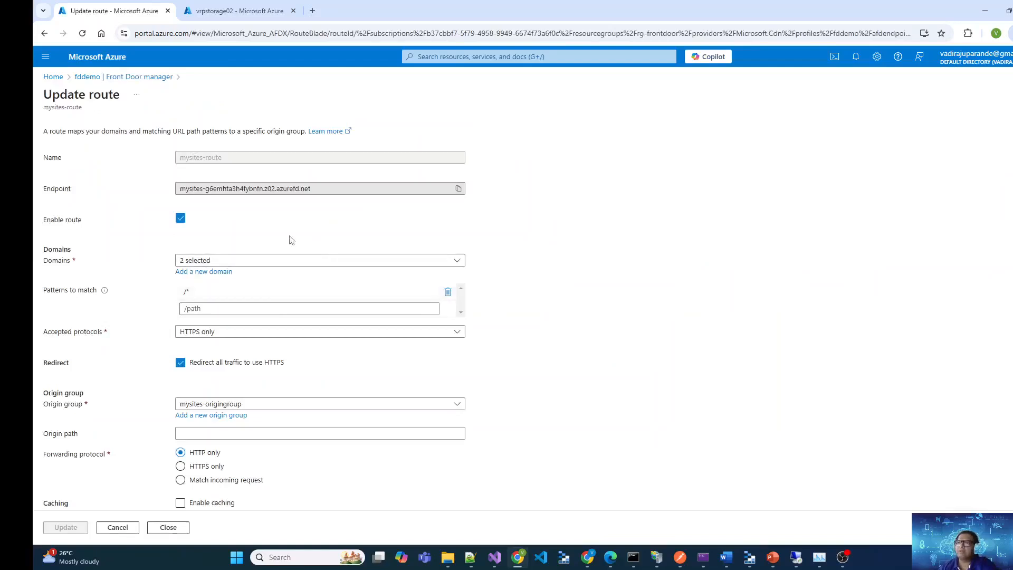
{"action": "left_click", "coordinate": [276, 260]}
{"action": "left_click", "coordinate": [186, 331]}
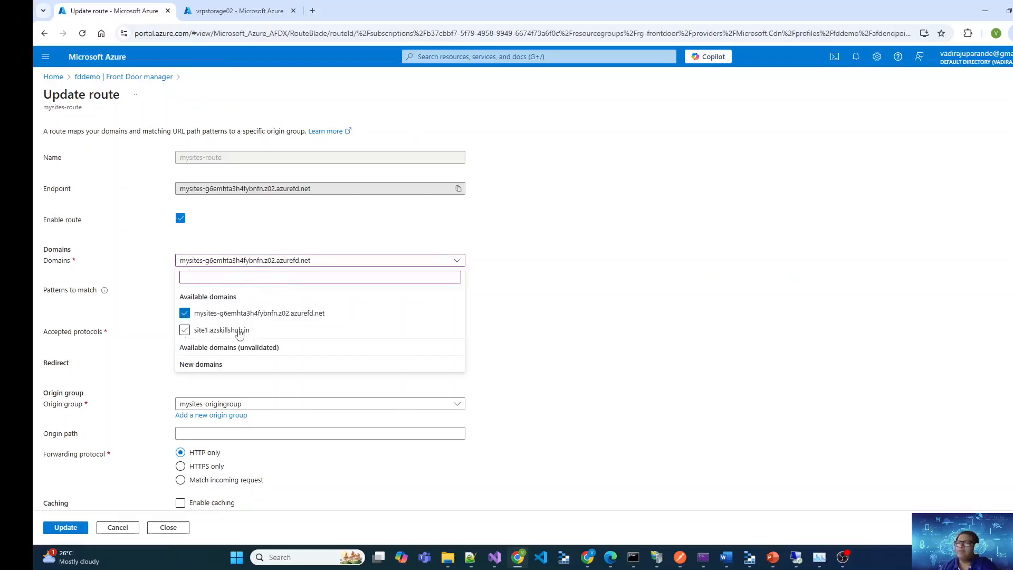
{"action": "left_click", "coordinate": [186, 331]}
{"action": "left_click", "coordinate": [559, 341]}
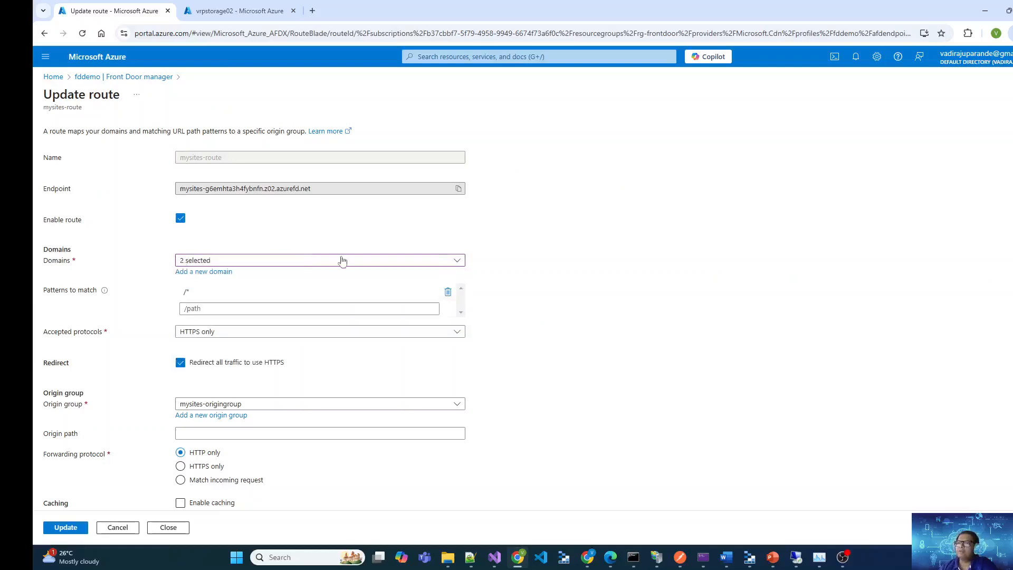
Review the remaining mysites-route settings and save the route update
{"action": "scroll", "coordinate": [437, 390], "scroll_direction": "down", "scroll_amount": 2}
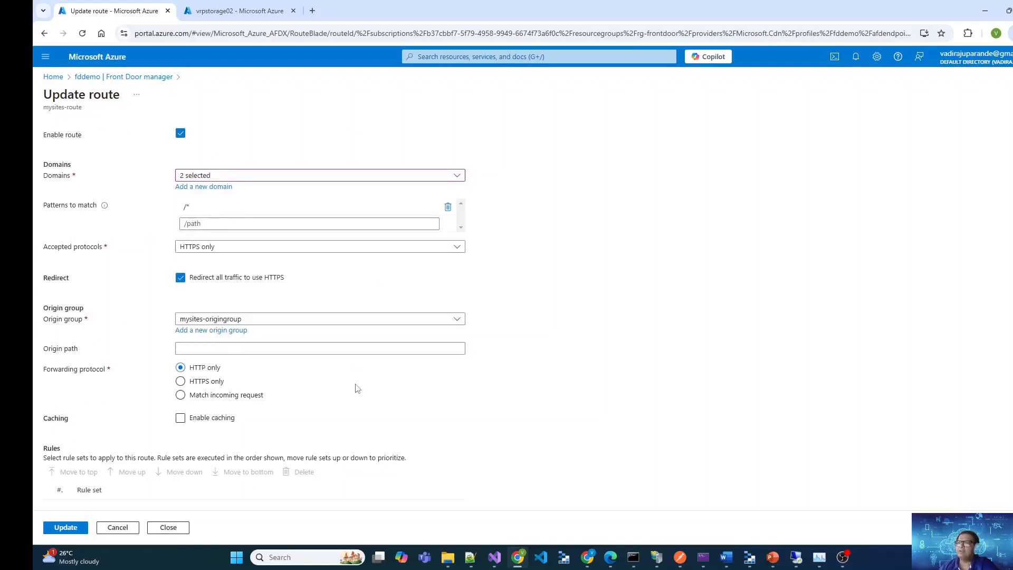
{"action": "scroll", "coordinate": [288, 453], "scroll_direction": "up", "scroll_amount": 2}
{"action": "scroll", "coordinate": [361, 419], "scroll_direction": "down", "scroll_amount": 2}
{"action": "left_click", "coordinate": [68, 528]}
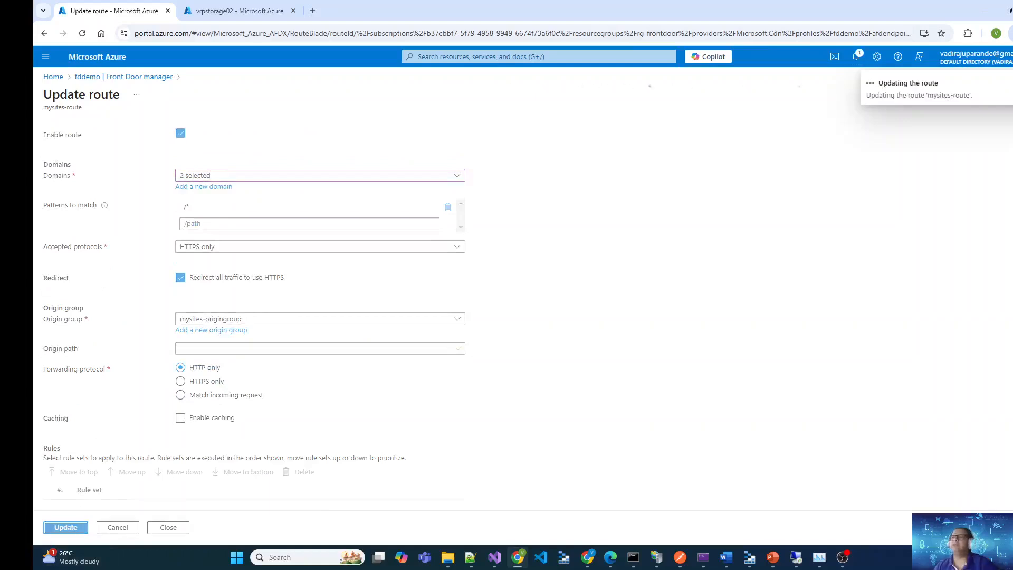
Return to the fddemo Domains list and check the endpoint association and certificate state of site1.azskillshub.in
{"action": "left_click", "coordinate": [132, 78]}
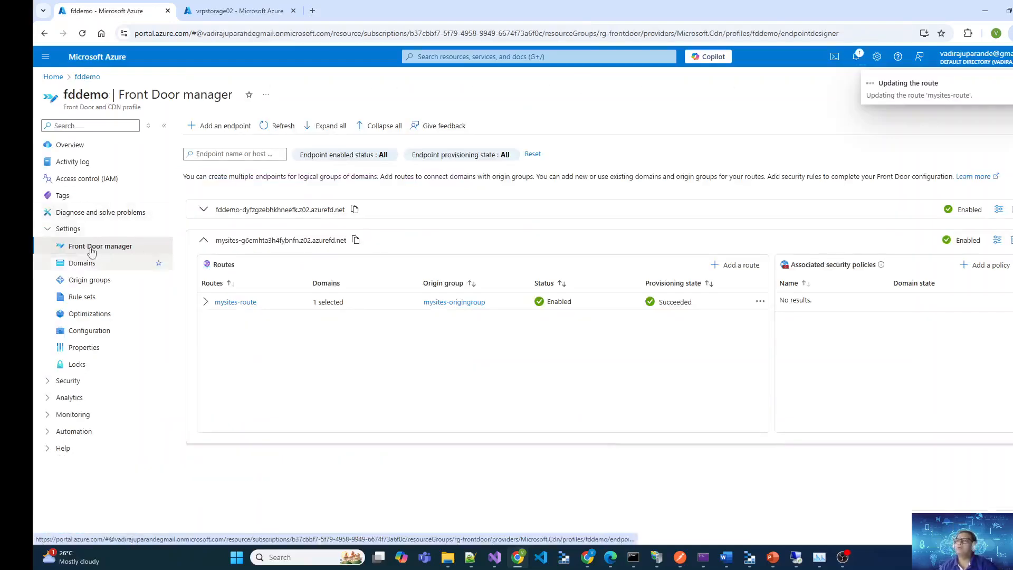
{"action": "left_click", "coordinate": [84, 263]}
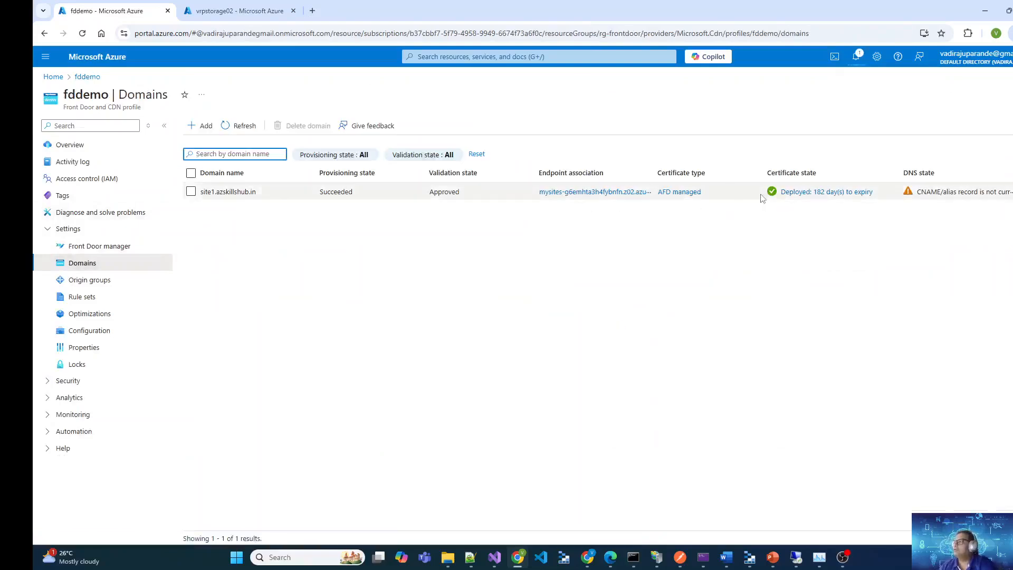
{"action": "left_click_drag", "start_coordinate": [527, 193], "coordinate": [647, 193]}
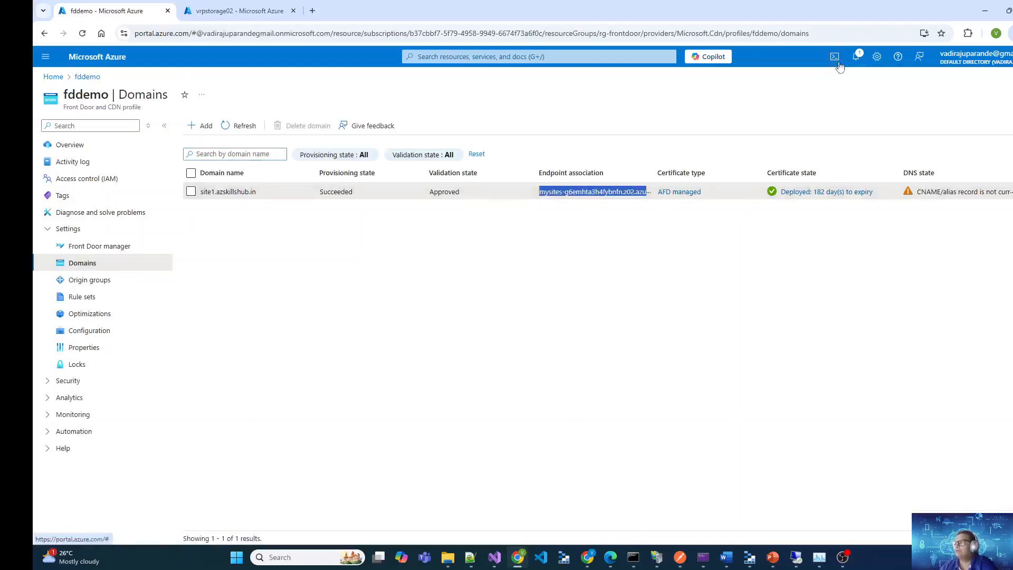
{"action": "left_click", "coordinate": [601, 252]}
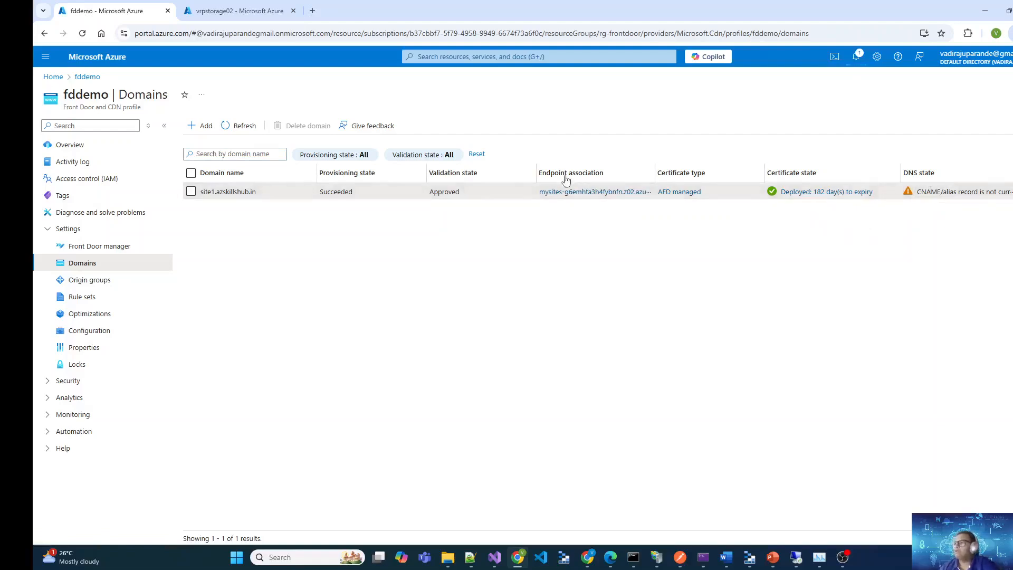
{"action": "left_click_drag", "start_coordinate": [534, 194], "coordinate": [660, 194]}
{"action": "left_click", "coordinate": [671, 281]}
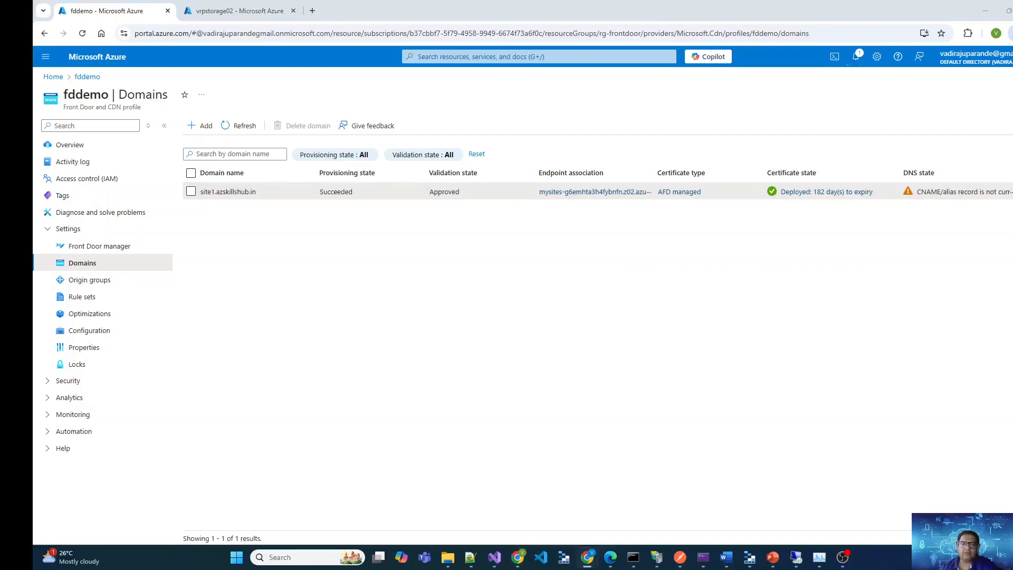
{"action": "left_click_drag", "start_coordinate": [99, 107], "coordinate": [34, 117]}
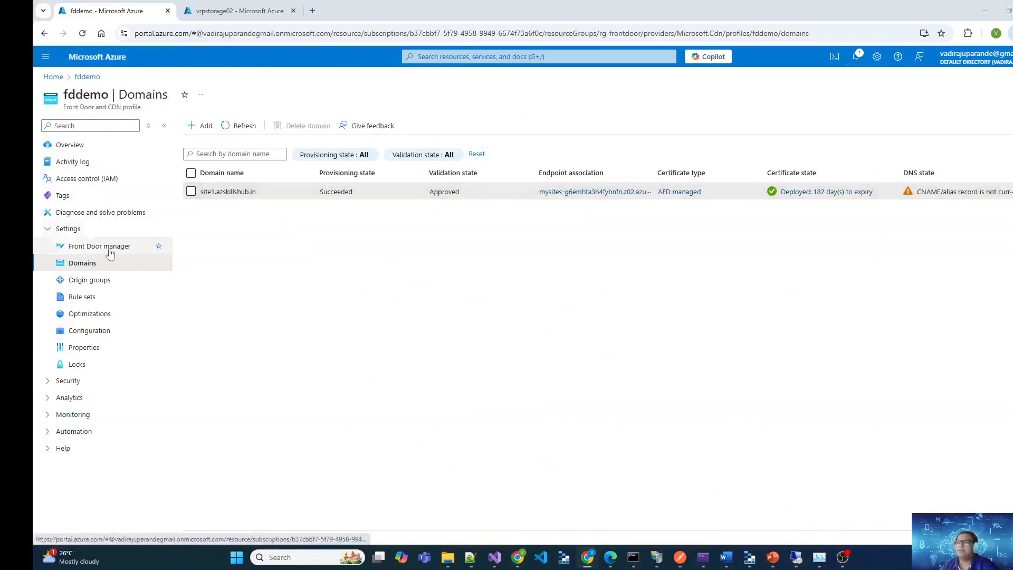
Copy the mysites endpoint host name from Front Door manager
{"action": "left_click", "coordinate": [93, 246]}
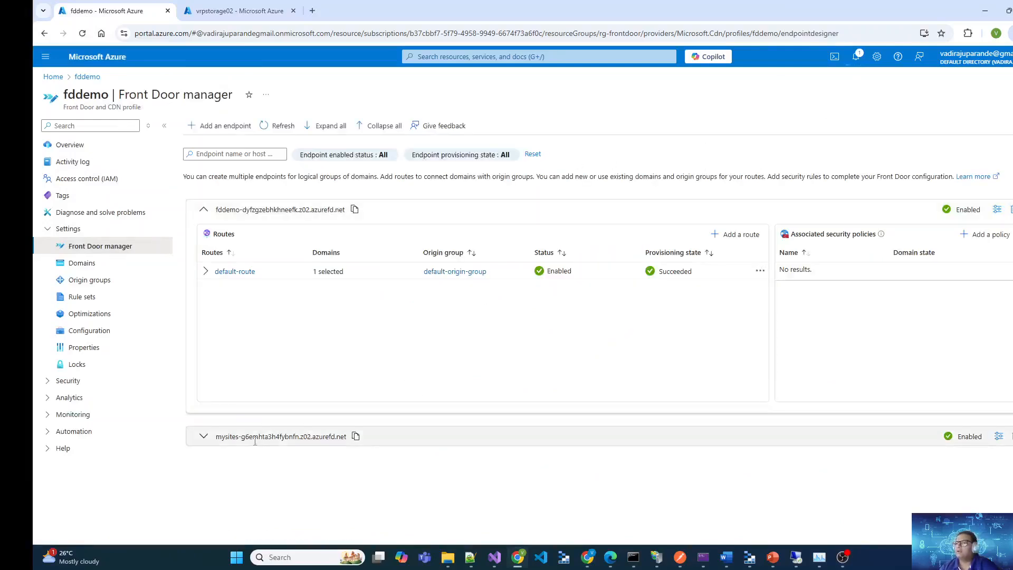
{"action": "left_click_drag", "start_coordinate": [215, 438], "coordinate": [341, 438]}
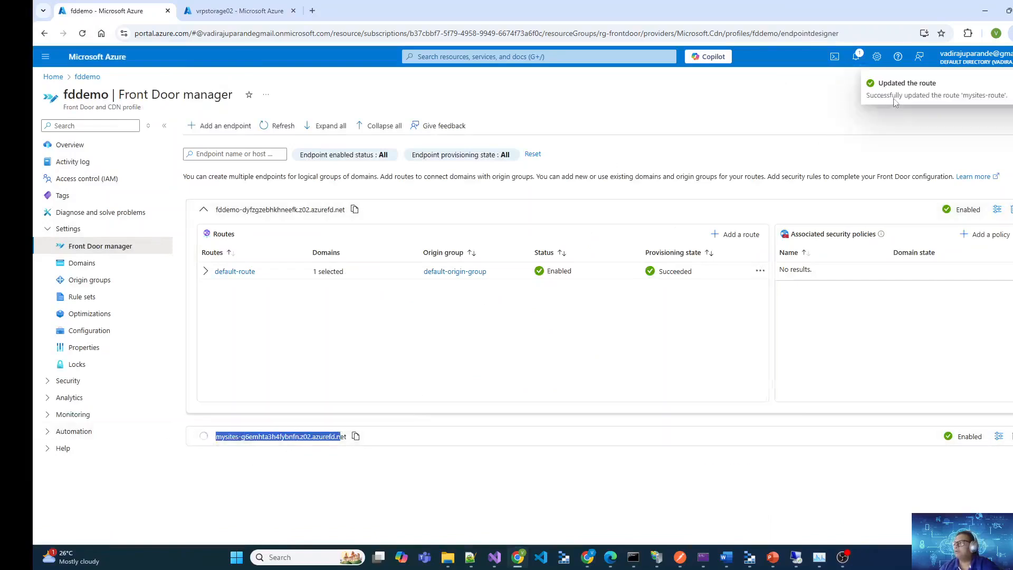
{"action": "scroll", "coordinate": [251, 426], "scroll_direction": "down", "scroll_amount": 3}
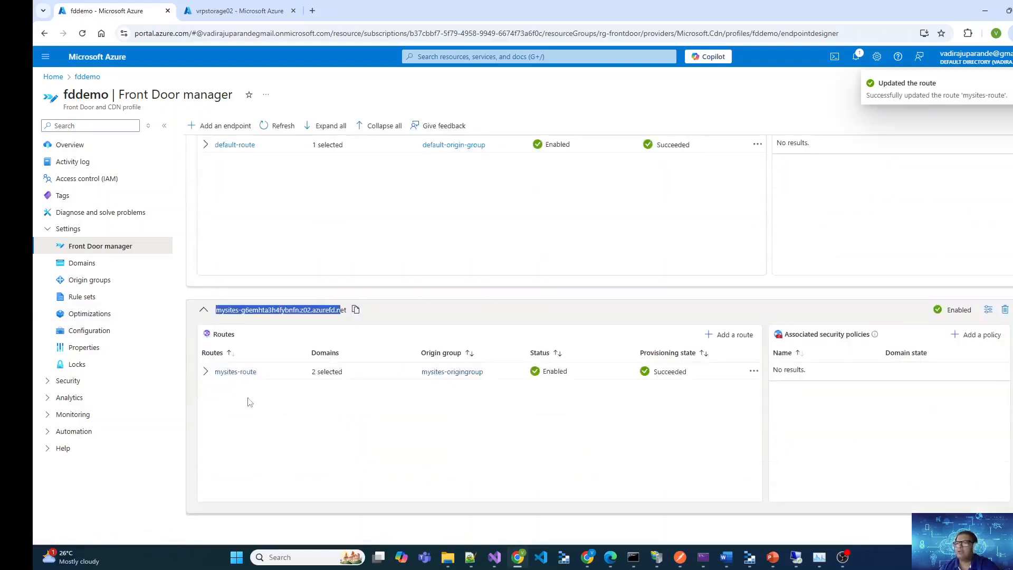
{"action": "left_click", "coordinate": [357, 310]}
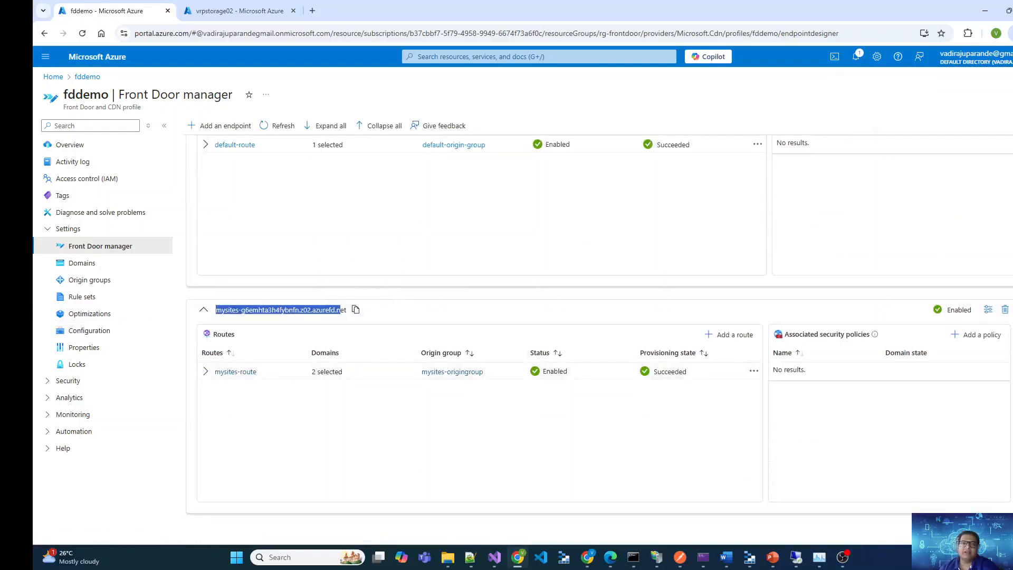
Switch to the GoDaddy DNS records of azskillshub.in and start a new CNAME record named site1
{"action": "key", "text": "alt+Tab"}
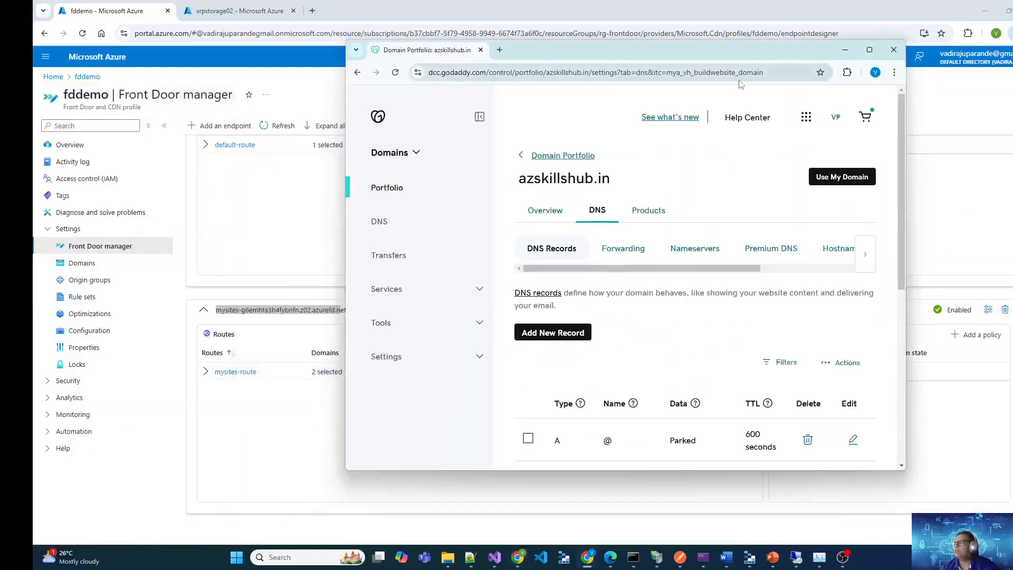
{"action": "left_click", "coordinate": [553, 332]}
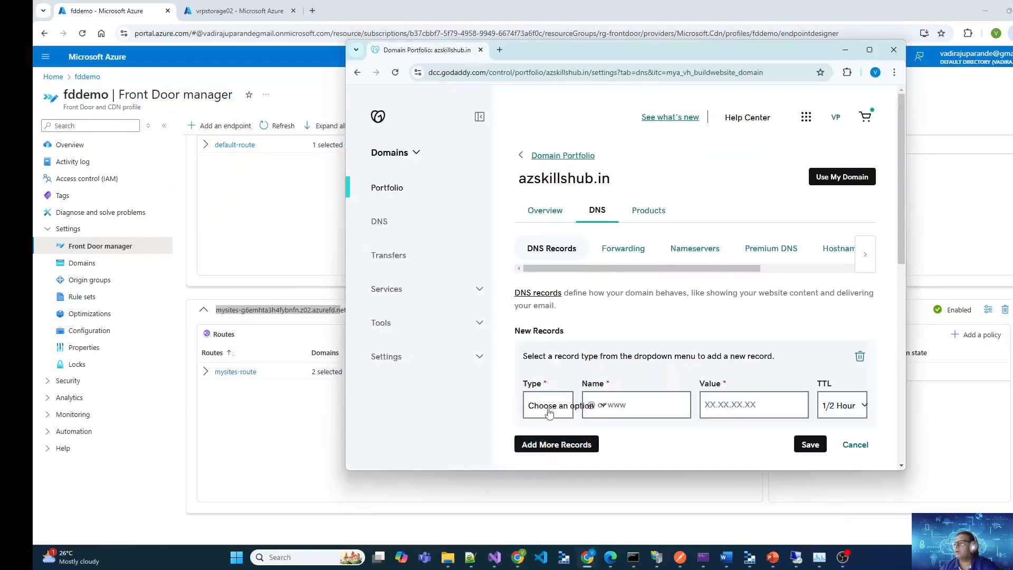
{"action": "left_click", "coordinate": [564, 407]}
{"action": "left_click", "coordinate": [543, 294]}
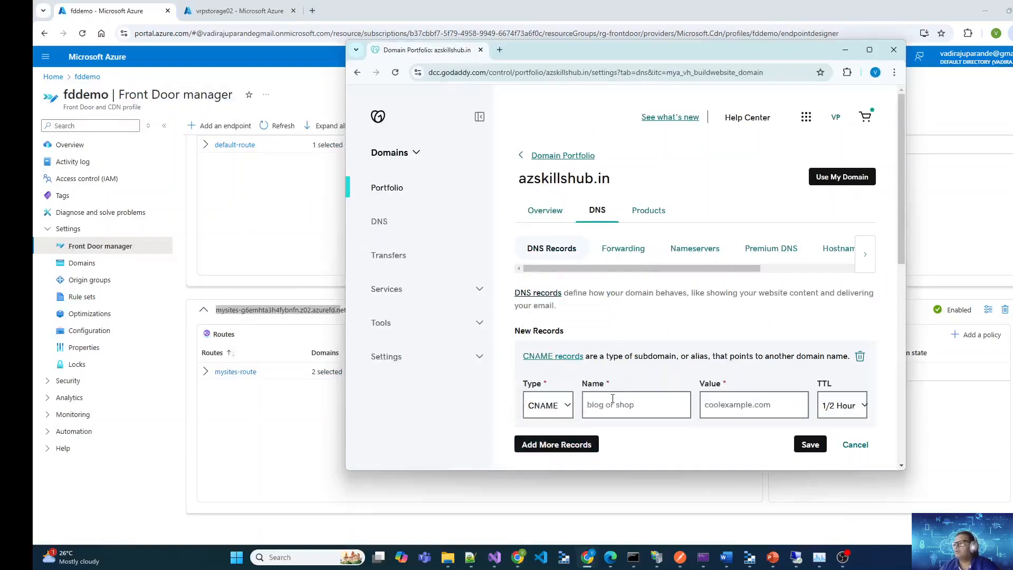
{"action": "left_click", "coordinate": [640, 401]}
{"action": "type", "text": "s"}
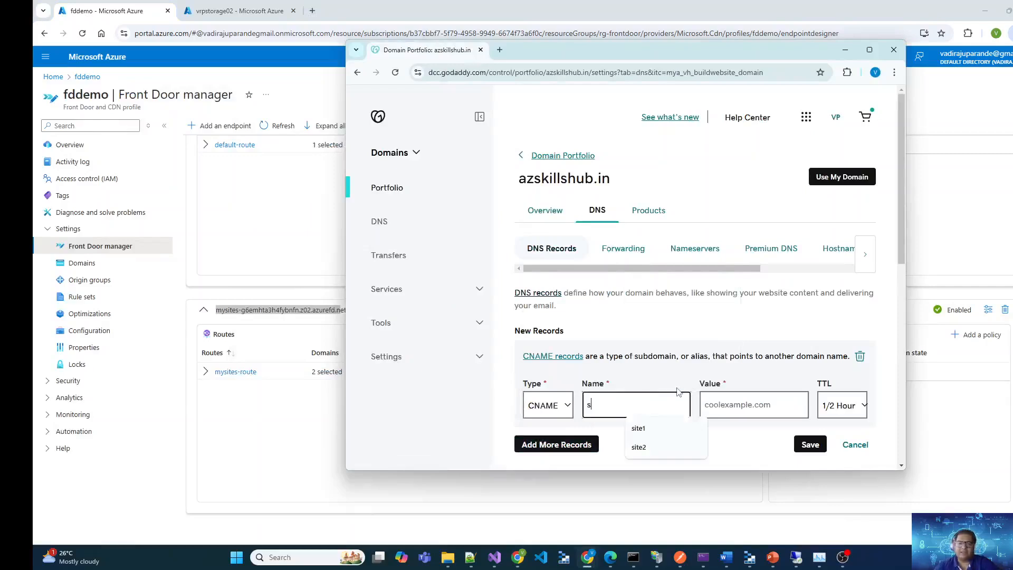
{"action": "type", "text": "ite1"}
{"action": "key", "text": "Tab"}
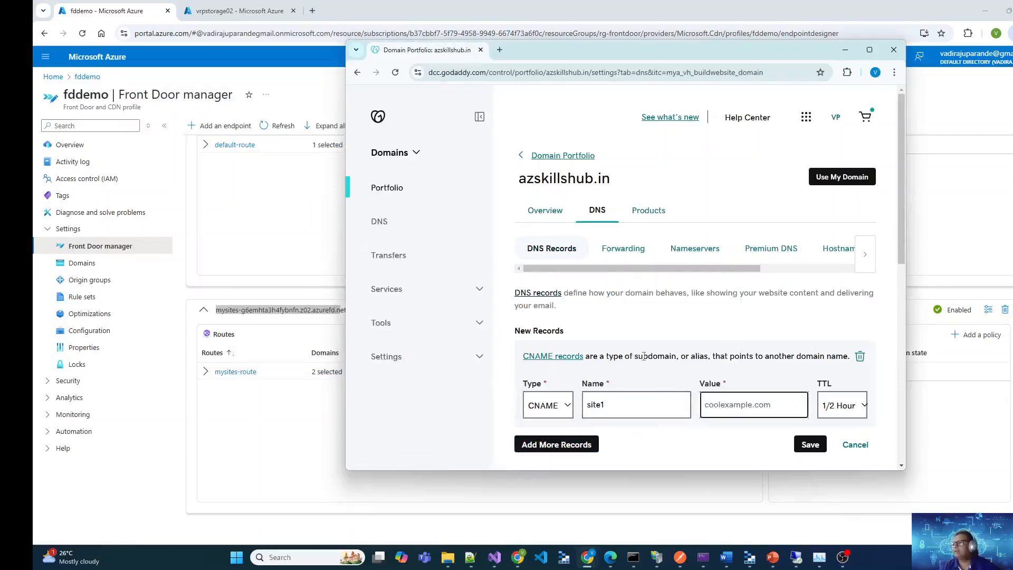
Paste the mysites-g6emhta3h4fybnfn.z02.azurefd.net endpoint as the site1 record's value, check it, and save the record
{"action": "key", "text": "ctrl+v"}
{"action": "left_click_drag", "start_coordinate": [744, 406], "coordinate": [626, 412]}
{"action": "left_click", "coordinate": [744, 407]}
{"action": "left_click_drag", "start_coordinate": [744, 407], "coordinate": [921, 410]}
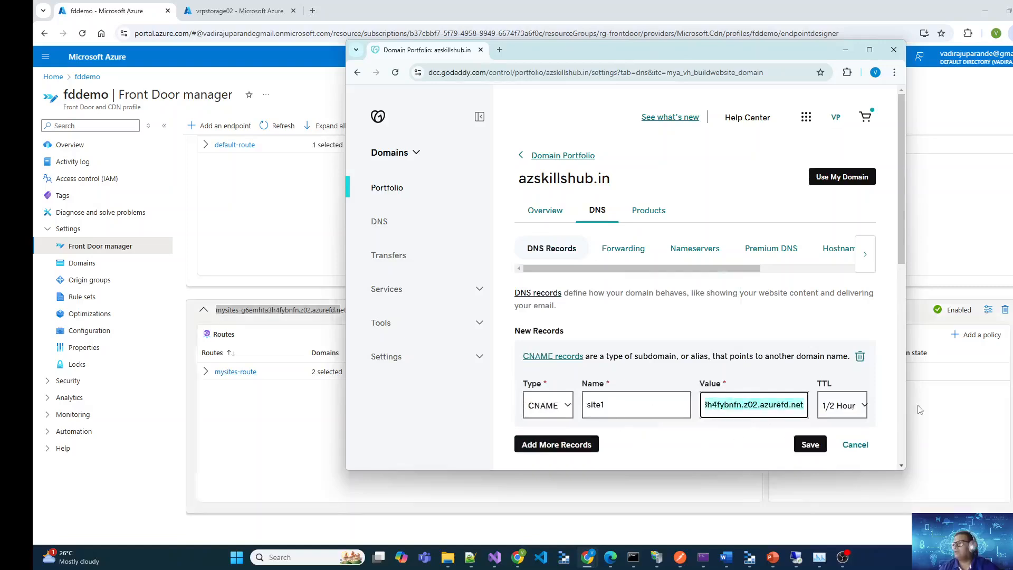
{"action": "left_click", "coordinate": [811, 450]}
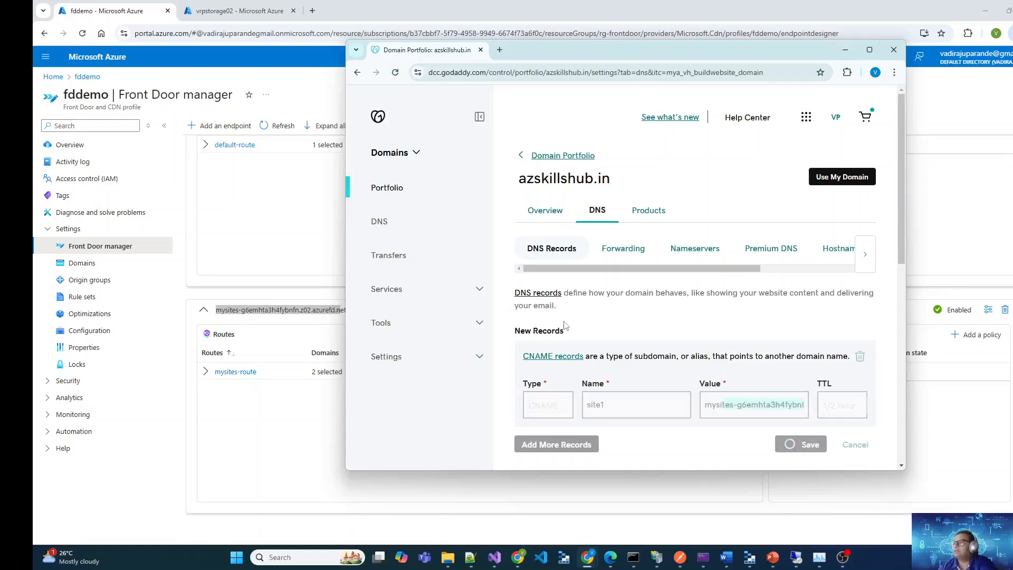
Return to the fddemo Domains page in the Azure portal and refresh it repeatedly to recheck the DNS state of site1.azskillshub.in
{"action": "left_click", "coordinate": [94, 262]}
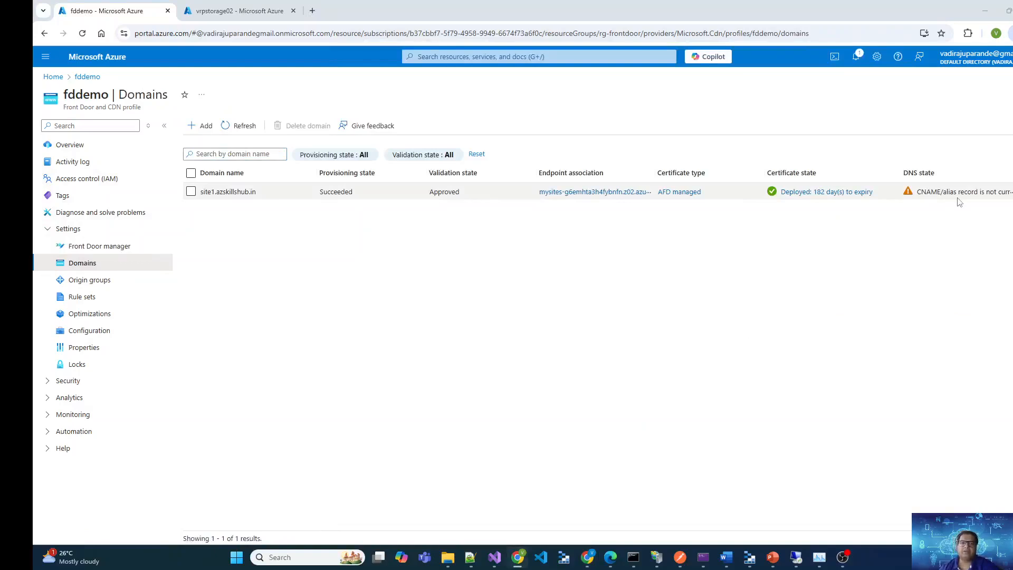
{"action": "key", "text": "alt+Tab"}
{"action": "left_click", "coordinate": [288, 323]}
{"action": "left_click", "coordinate": [244, 128]}
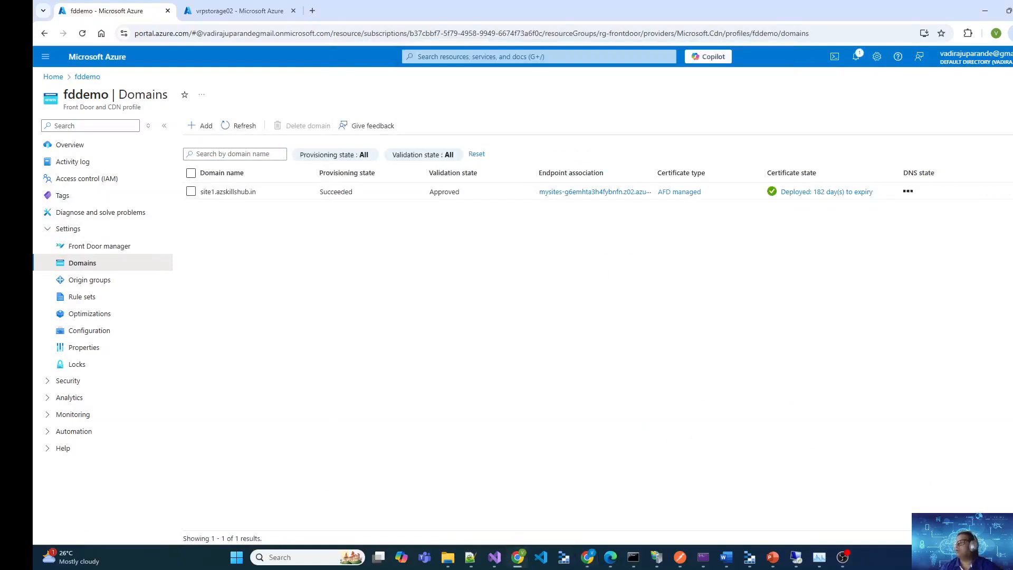
{"action": "left_click", "coordinate": [232, 130]}
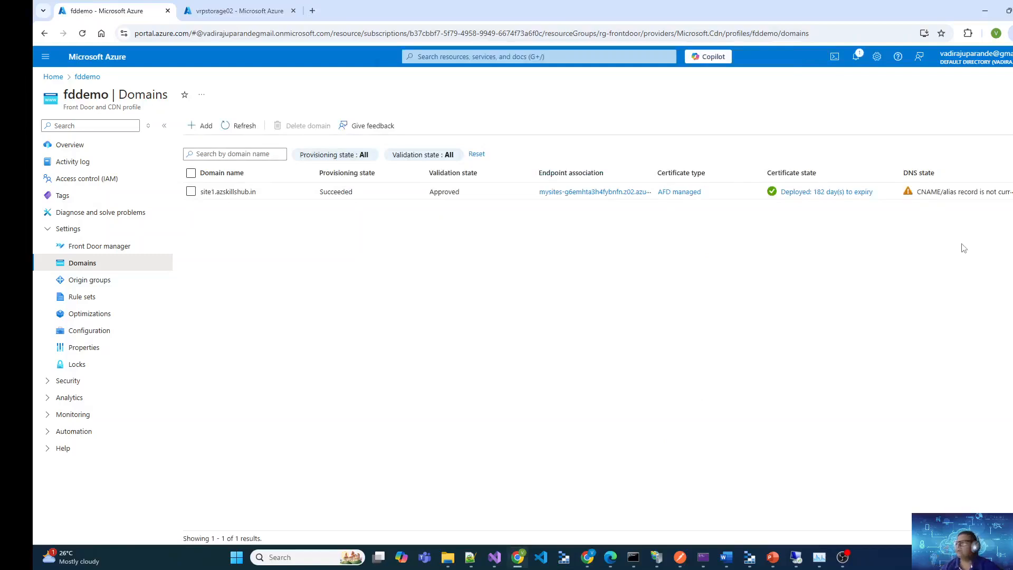
{"action": "left_click", "coordinate": [230, 128]}
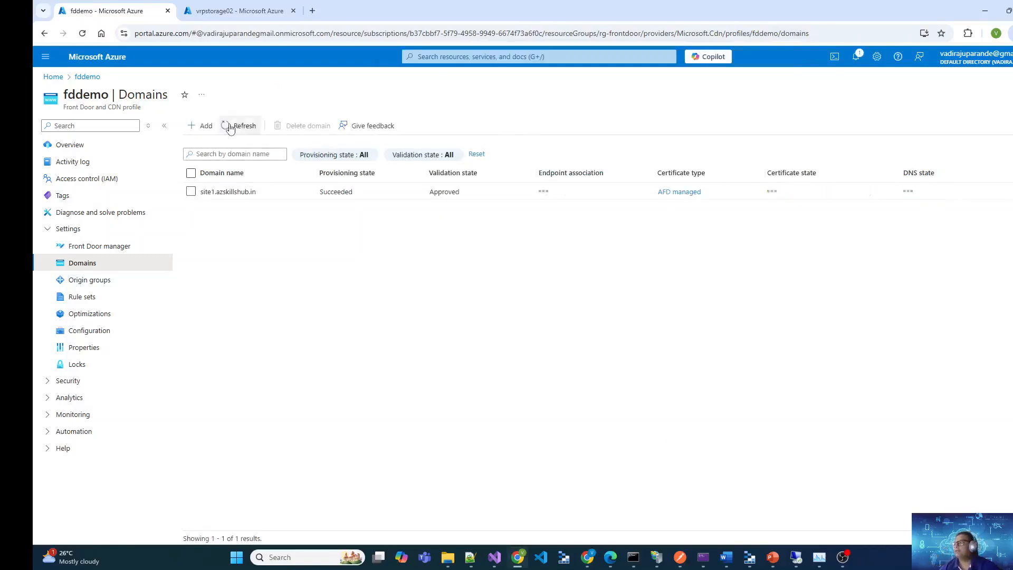
{"action": "left_click", "coordinate": [235, 128]}
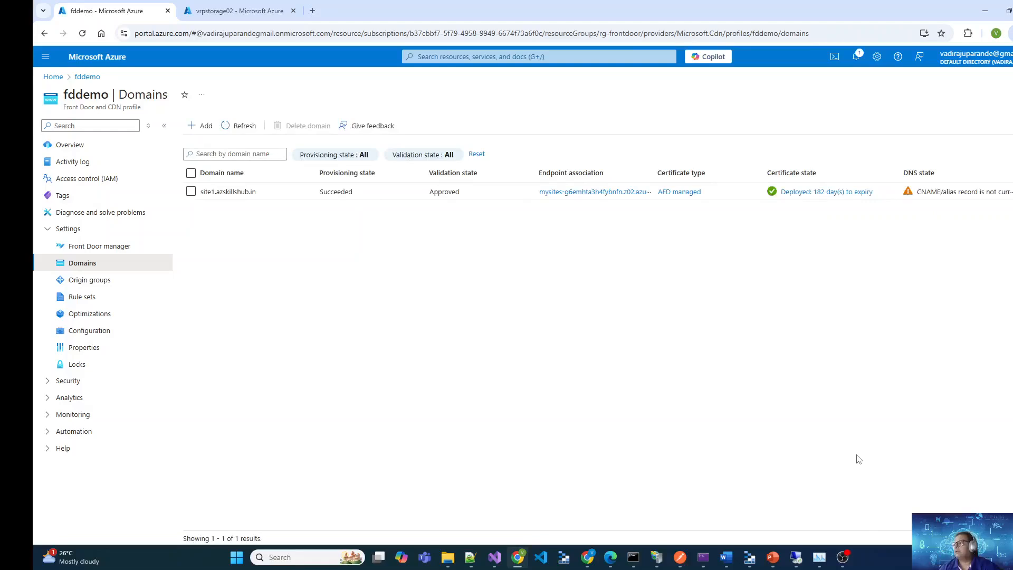
{"action": "left_click", "coordinate": [235, 125]}
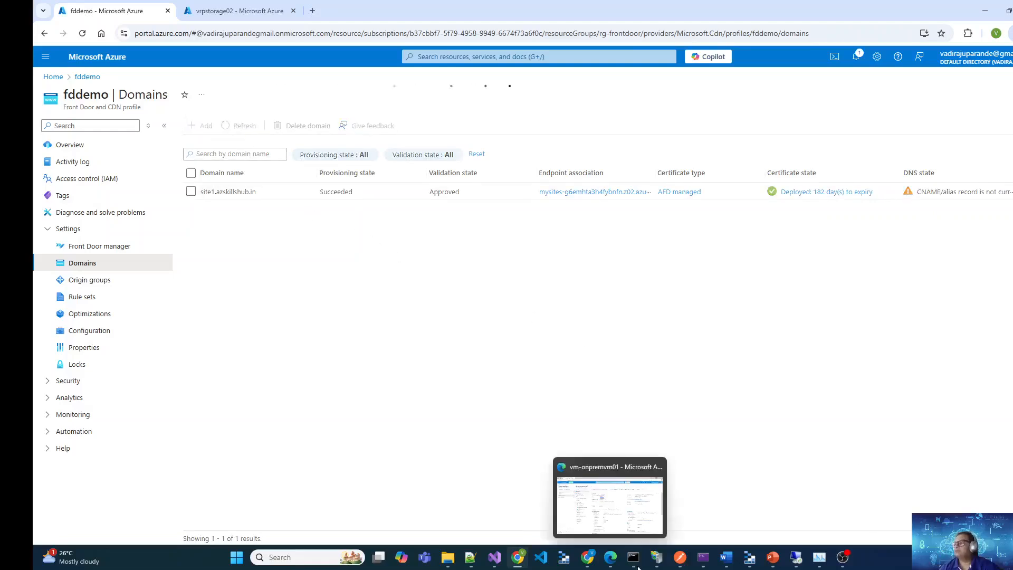
Switch back to the GoDaddy DNS records and verify the target of the site1 CNAME record
{"action": "mouse_move", "coordinate": [595, 556]}
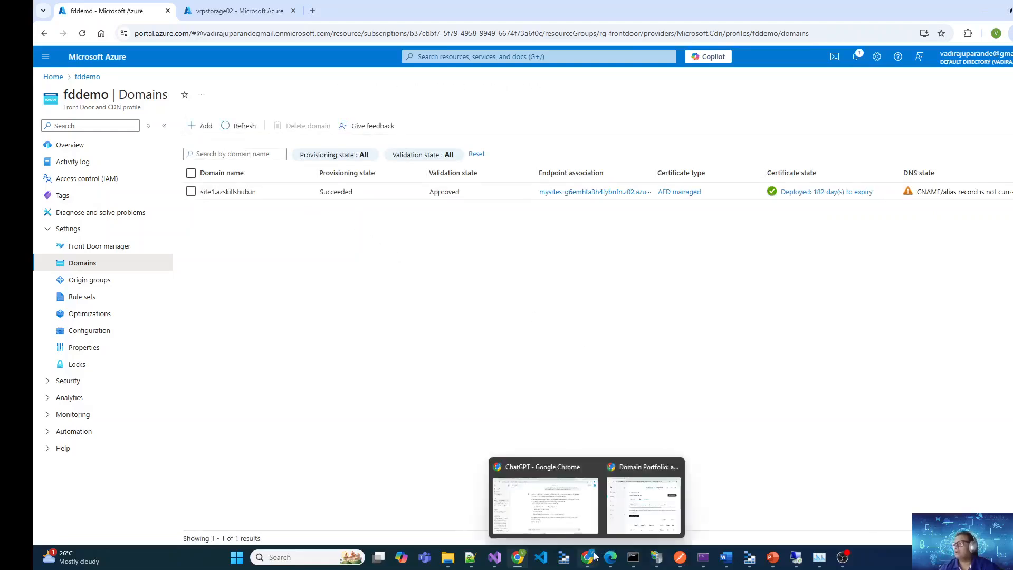
{"action": "left_click", "coordinate": [676, 506]}
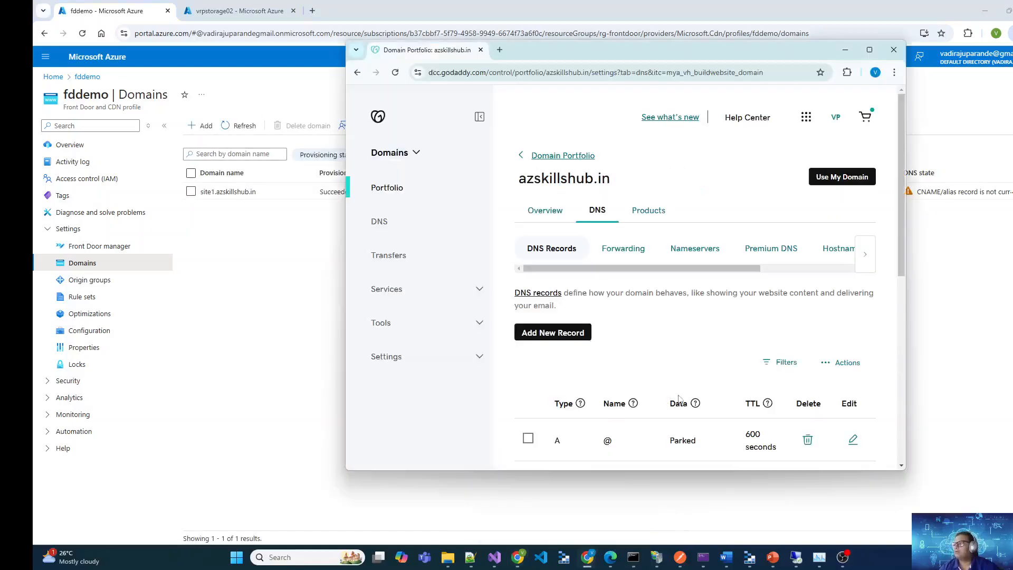
{"action": "scroll", "coordinate": [679, 399], "scroll_direction": "down", "scroll_amount": 4}
{"action": "left_click_drag", "start_coordinate": [728, 402], "coordinate": [667, 371]}
{"action": "key", "text": "ctrl+c"}
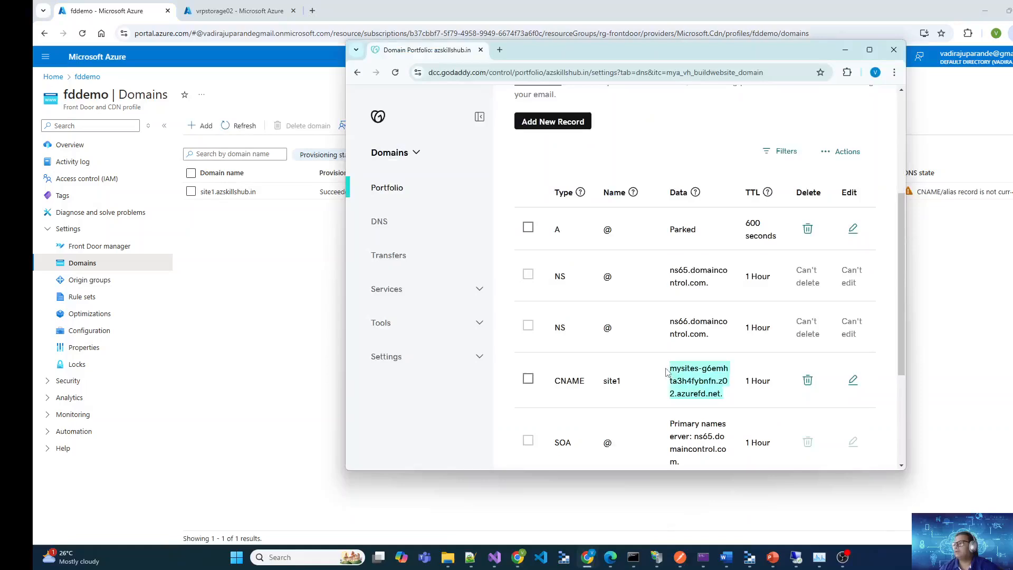
Return to the fddemo Domains page in the Azure portal, refresh it, and check the DNS state of site1.azskillshub.in
{"action": "left_click", "coordinate": [283, 270]}
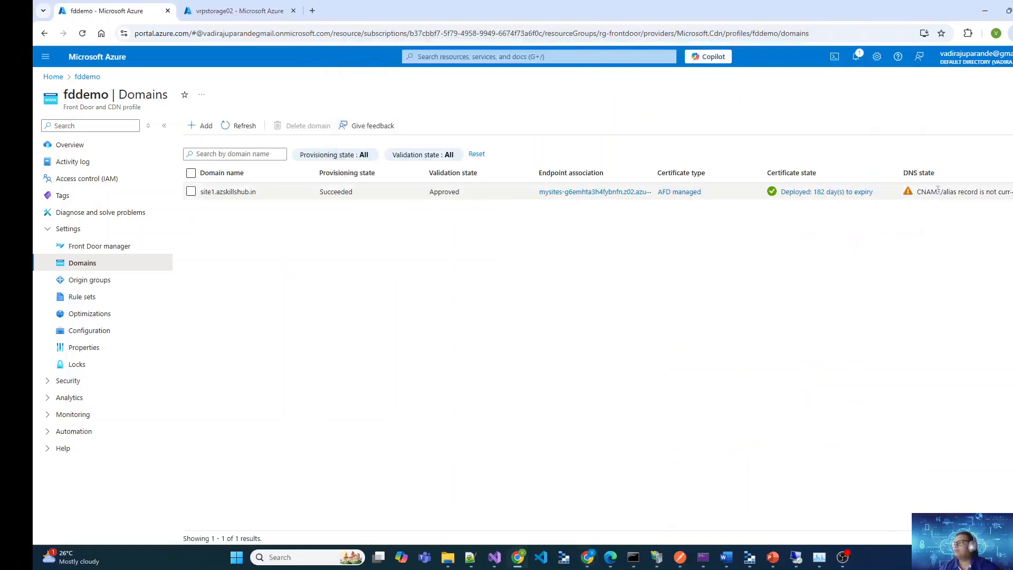
{"action": "left_click", "coordinate": [240, 127]}
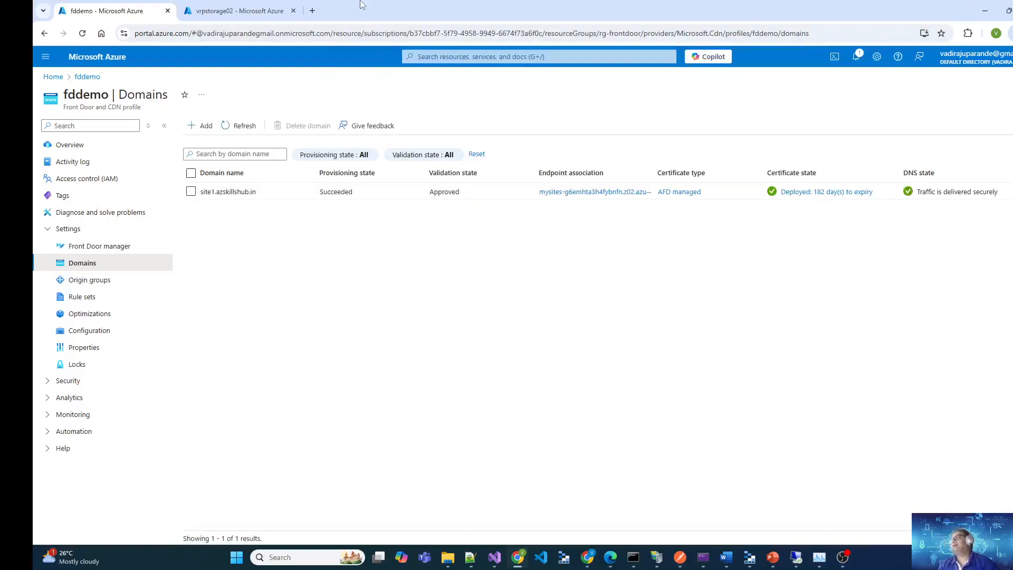
{"action": "left_click_drag", "start_coordinate": [1001, 197], "coordinate": [920, 200]}
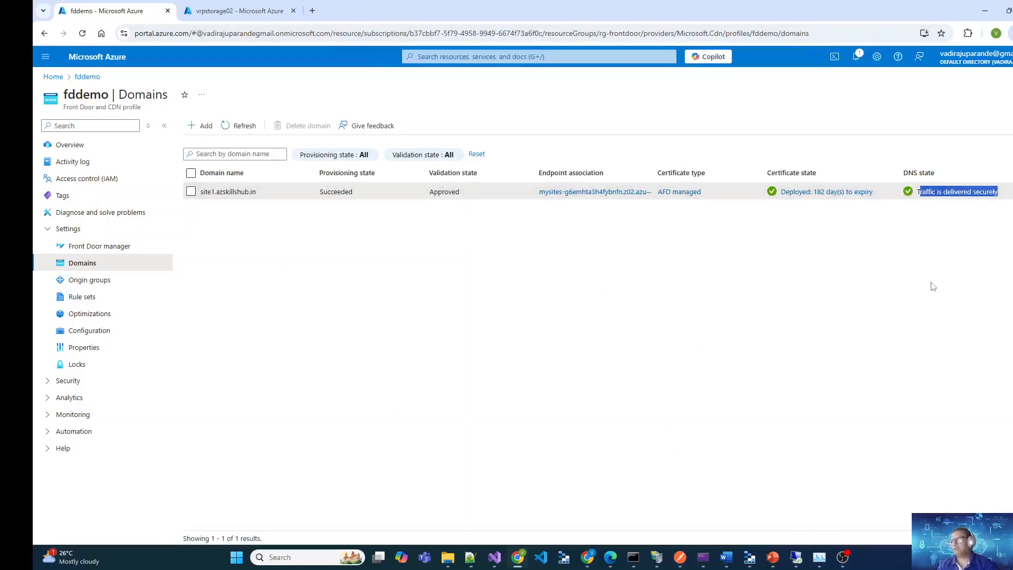
{"action": "left_click", "coordinate": [931, 283]}
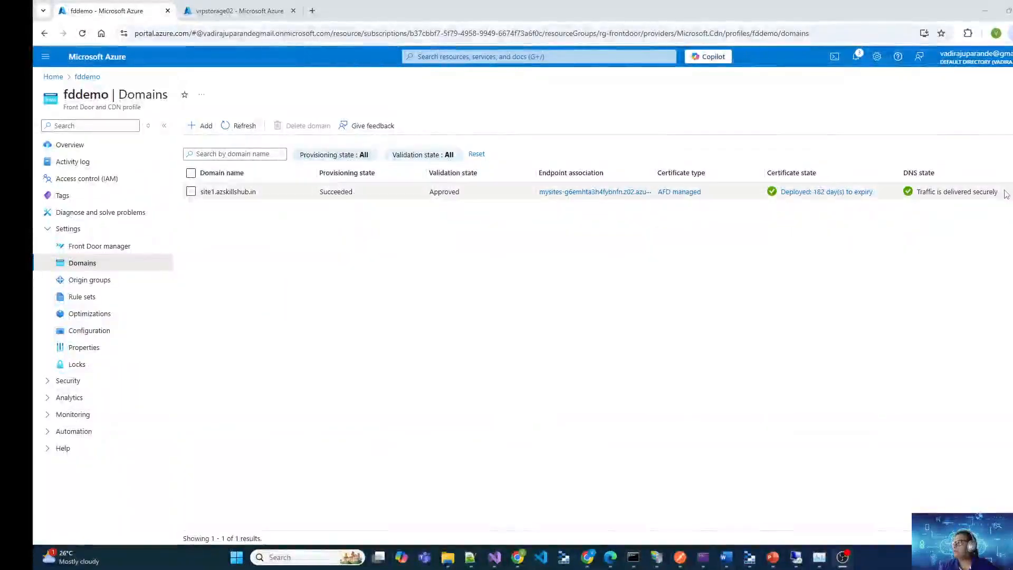
{"action": "left_click_drag", "start_coordinate": [1003, 195], "coordinate": [927, 193]}
{"action": "left_click", "coordinate": [919, 283]}
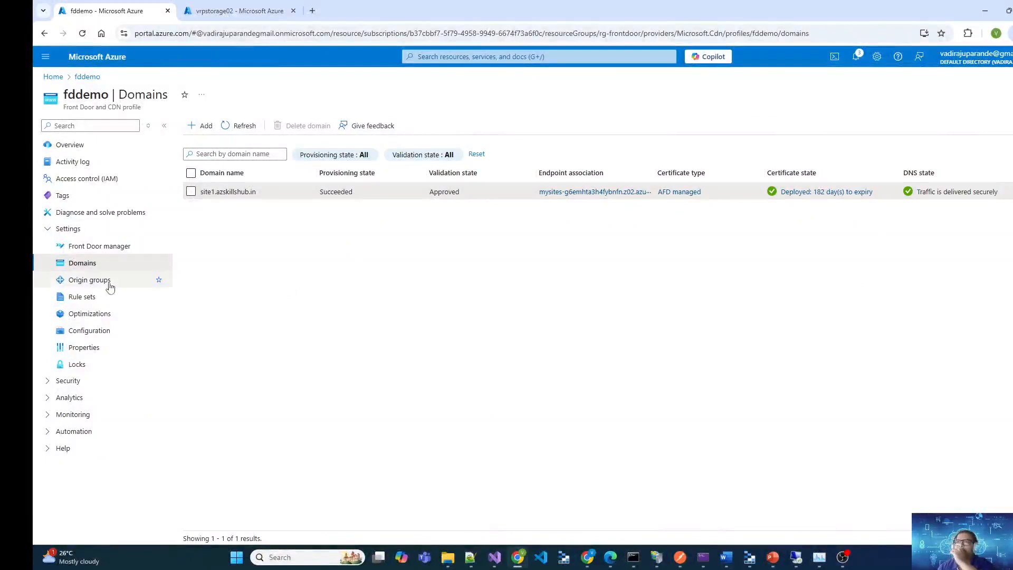
Show the domains attached to mysites-route under the mysites endpoint in Front Door manager
{"action": "left_click", "coordinate": [99, 247]}
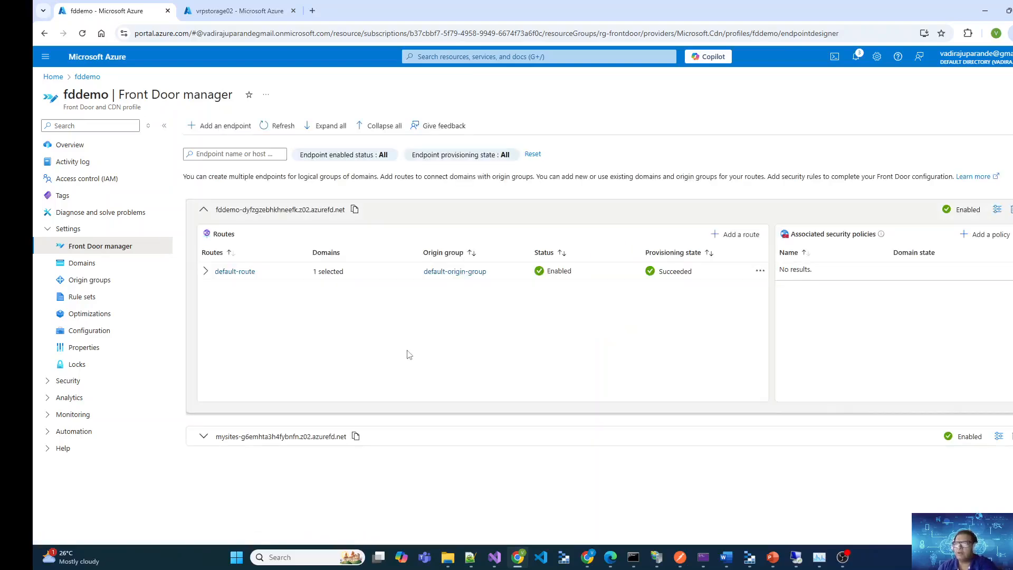
{"action": "left_click", "coordinate": [202, 438]}
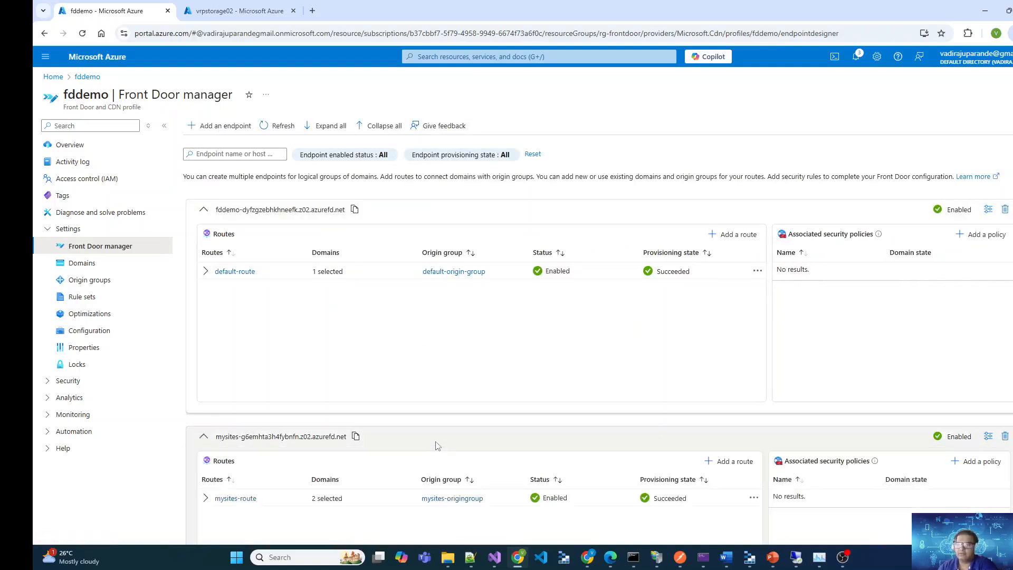
{"action": "scroll", "coordinate": [436, 445], "scroll_direction": "down", "scroll_amount": 2}
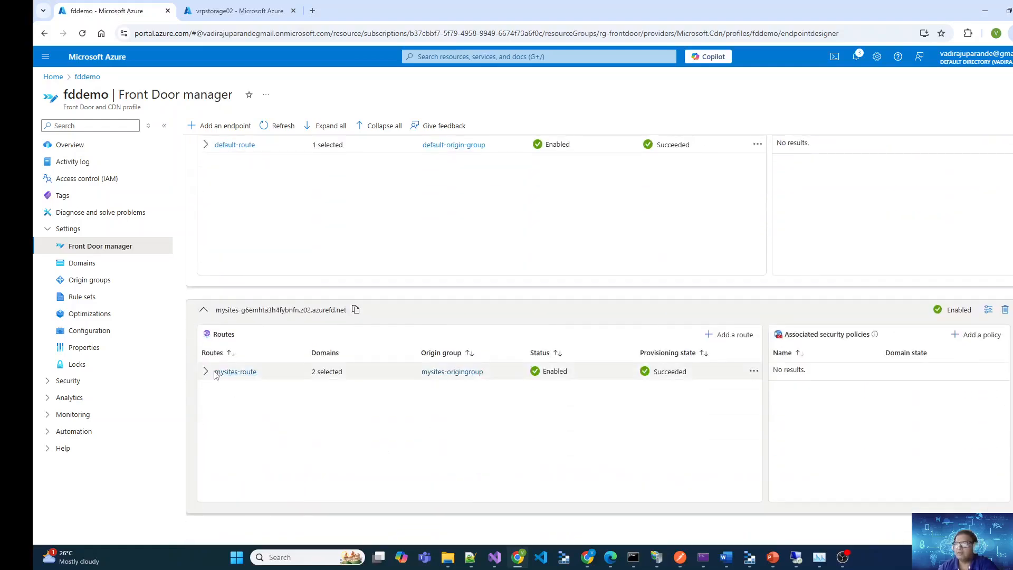
{"action": "left_click", "coordinate": [206, 372]}
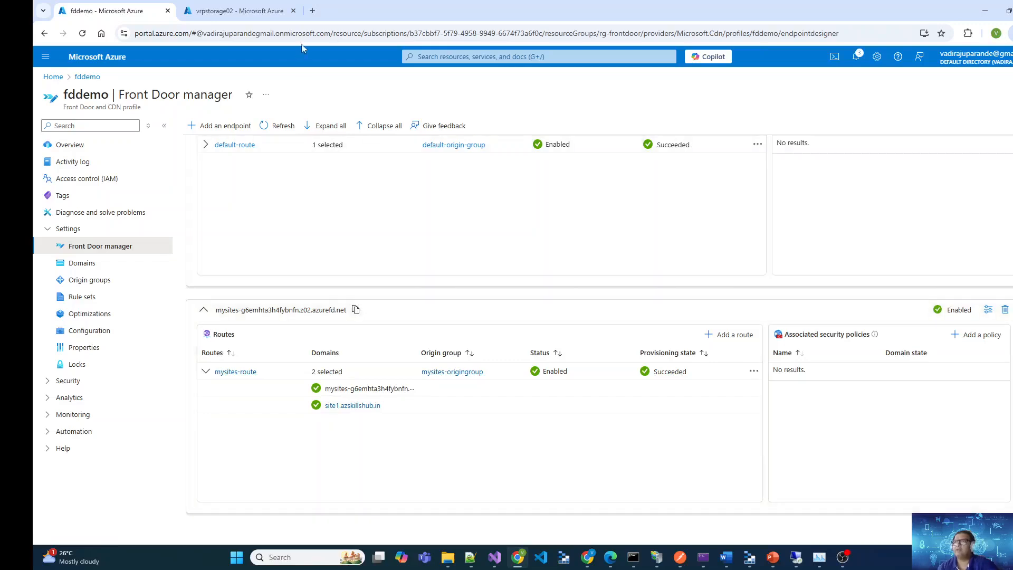
Load the mysites-g6emhta3h4fybnfn.z02.azurefd.net endpoint in a new browser tab to test the site
{"action": "left_click", "coordinate": [315, 12]}
{"action": "key", "text": "ctrl+v"}
{"action": "key", "text": "Return"}
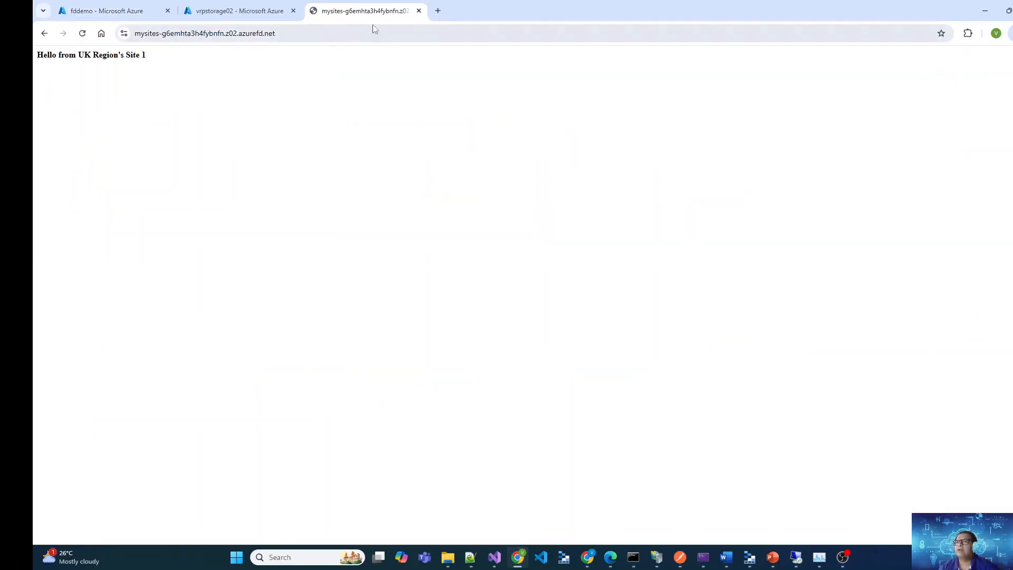
{"action": "left_click", "coordinate": [437, 11]}
{"action": "type", "text": "http"}
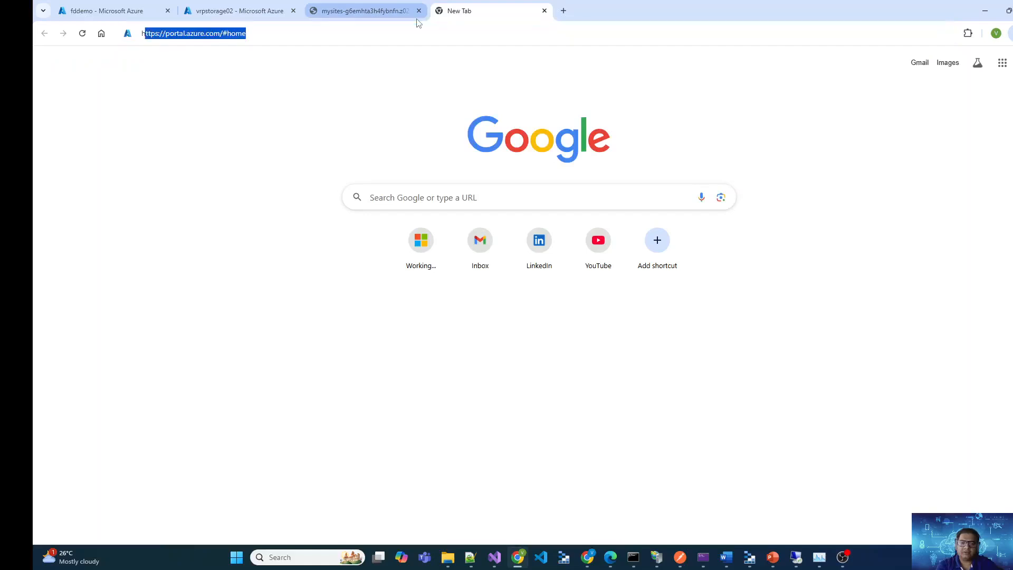
{"action": "type", "text": "s"}
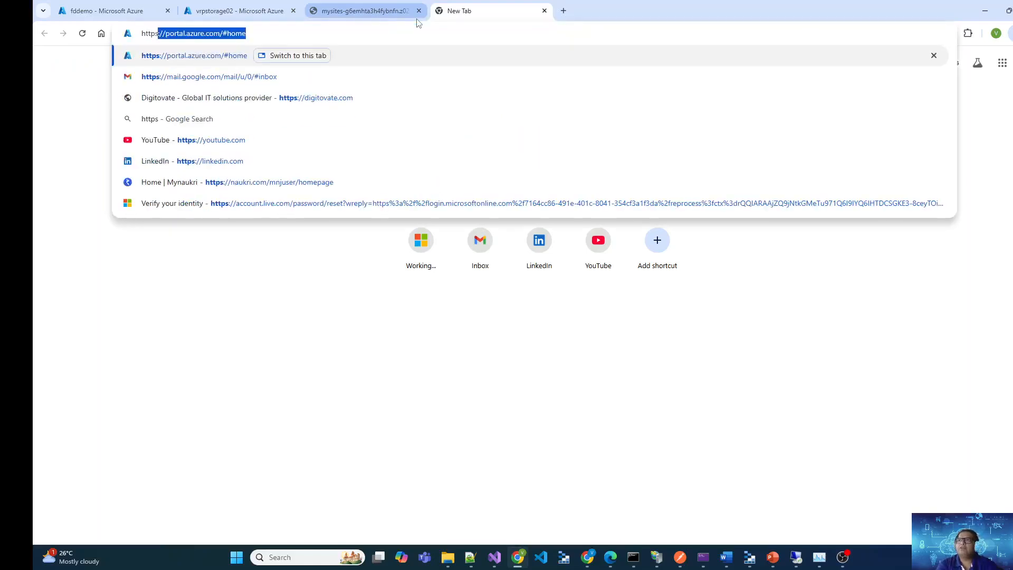
{"action": "type", "text": "://"}
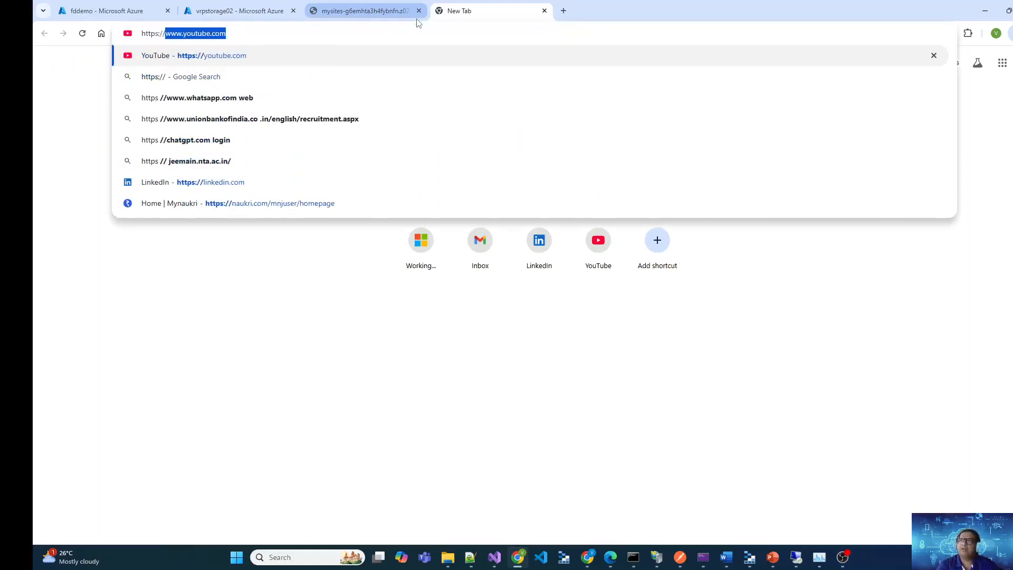
{"action": "type", "text": "site1.azskillshub.in"}
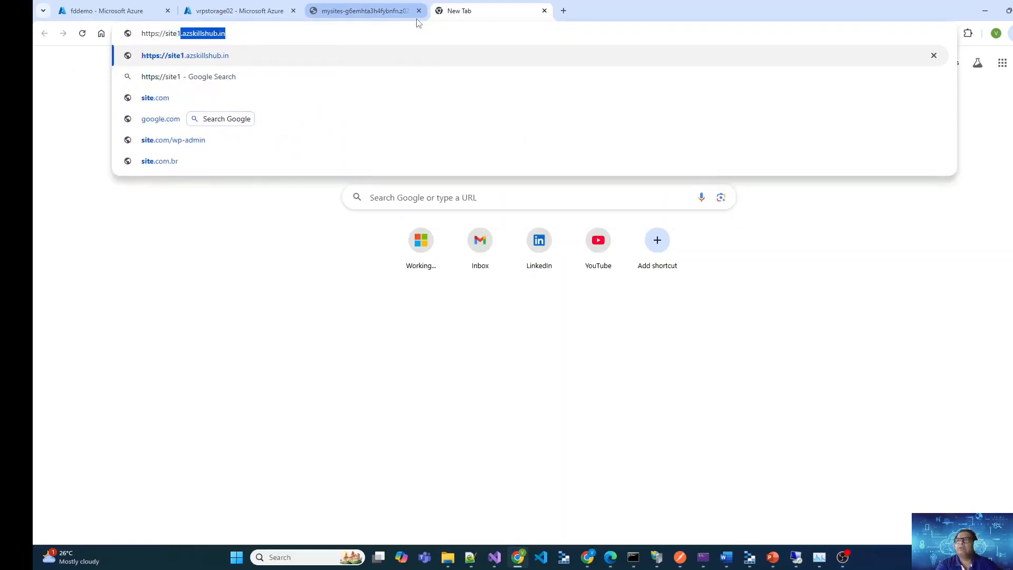
{"action": "key", "text": "Return"}
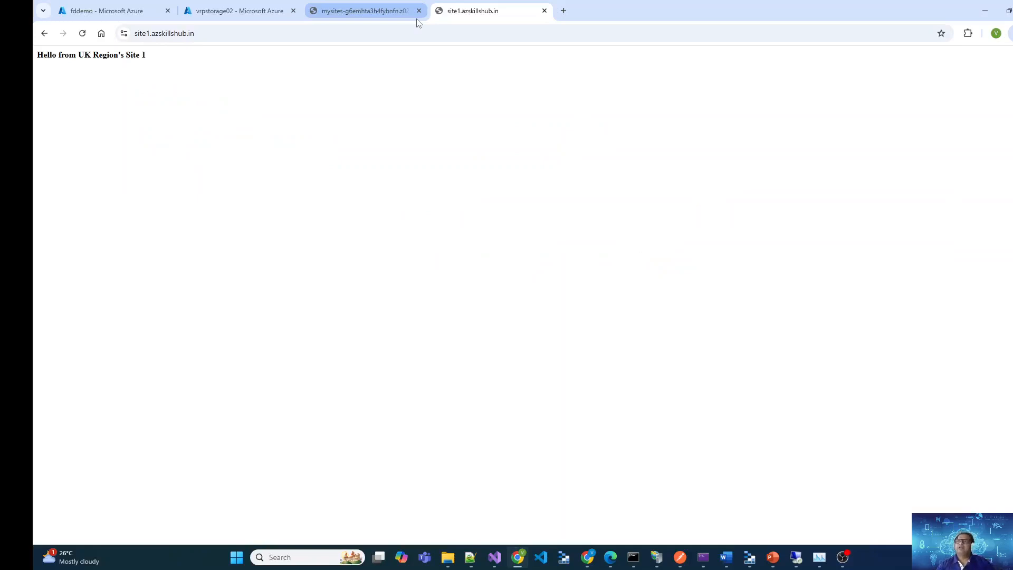
{"action": "left_click", "coordinate": [347, 28]}
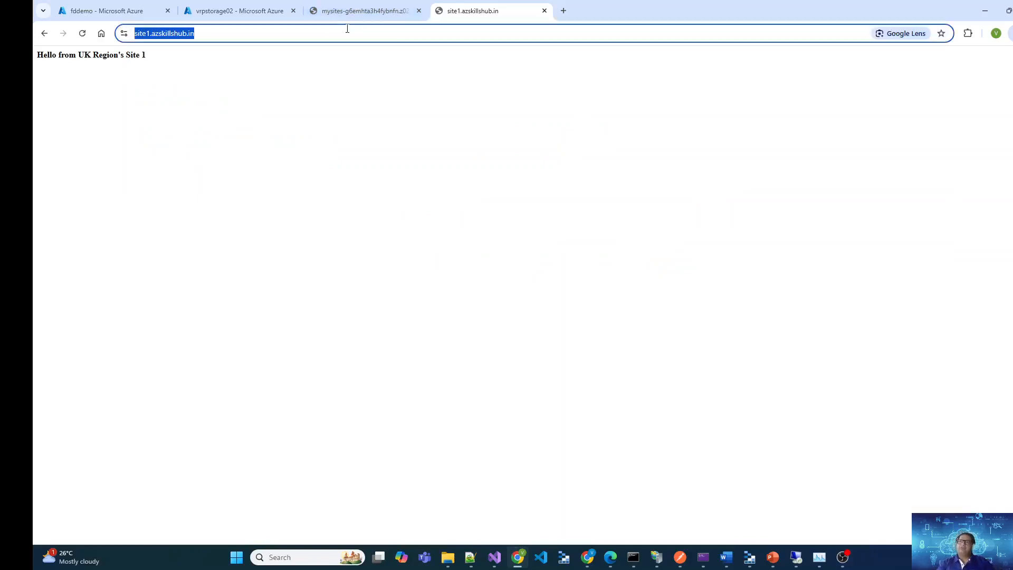
{"action": "left_click", "coordinate": [359, 117]}
Return to the fddemo portal page and review the origins and settings of mysites-origingroup, leaving them unchanged
{"action": "left_click", "coordinate": [106, 10]}
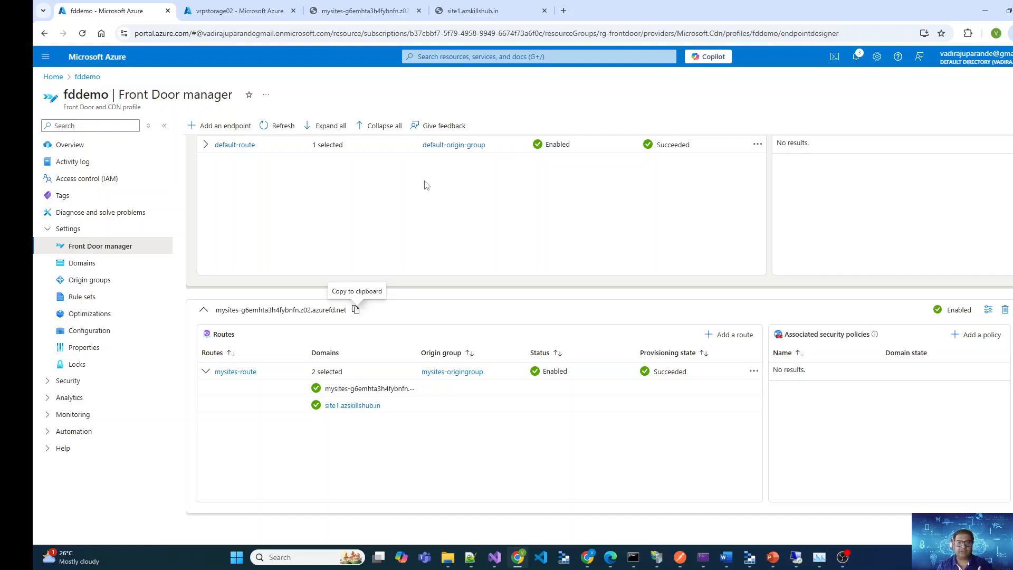
{"action": "left_click", "coordinate": [450, 371]}
{"action": "left_click", "coordinate": [230, 192]}
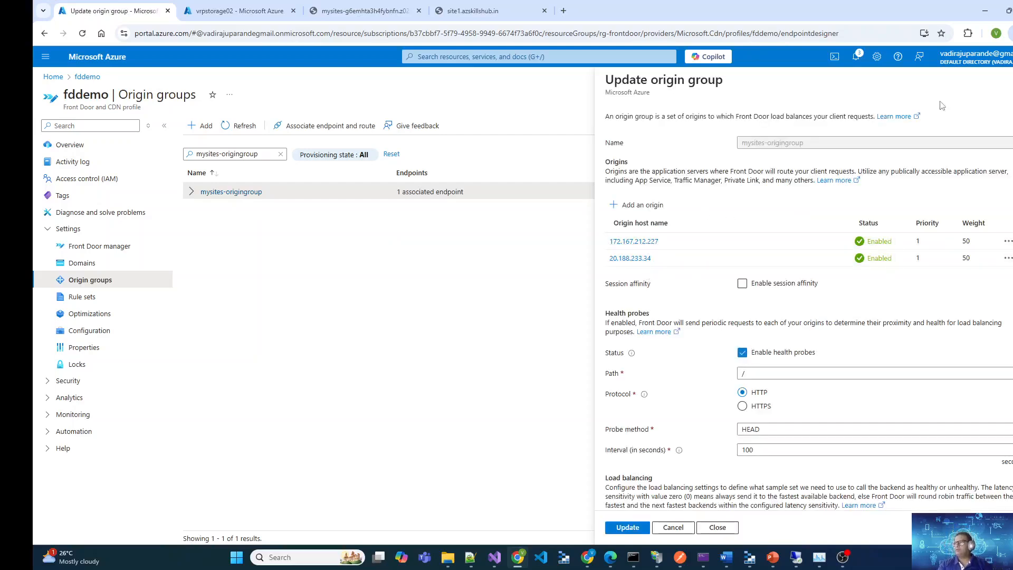
{"action": "left_click", "coordinate": [1012, 79]}
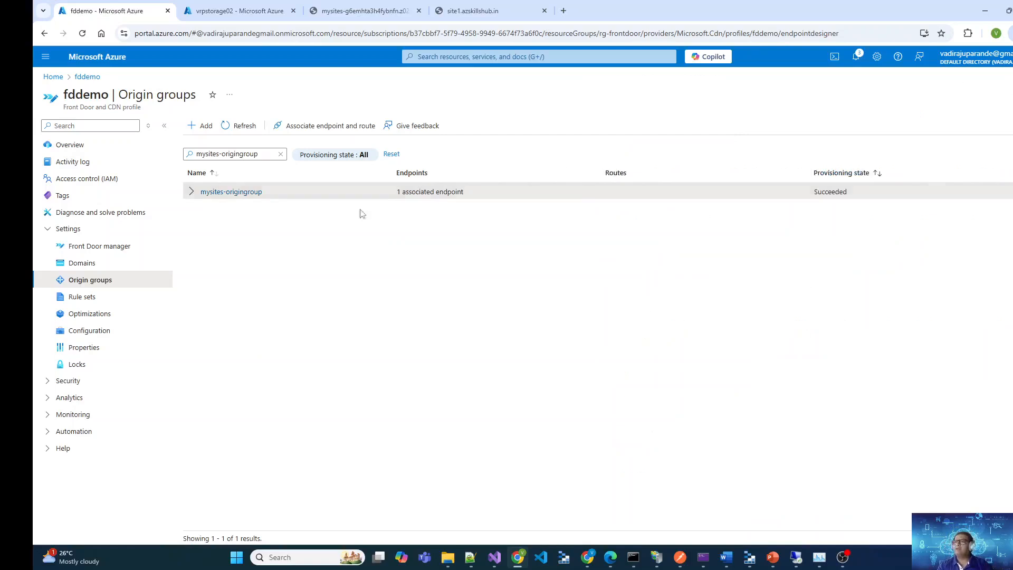
Review the selected domains, origin group and protocol settings of mysites-route from Front Door manager, closing the route without changes
{"action": "left_click", "coordinate": [111, 254]}
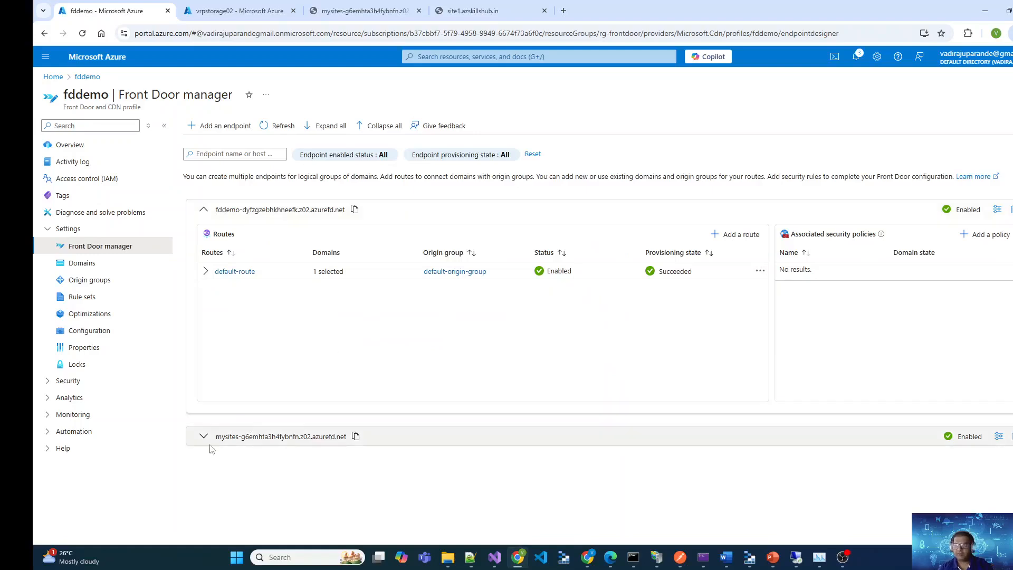
{"action": "left_click", "coordinate": [204, 437]}
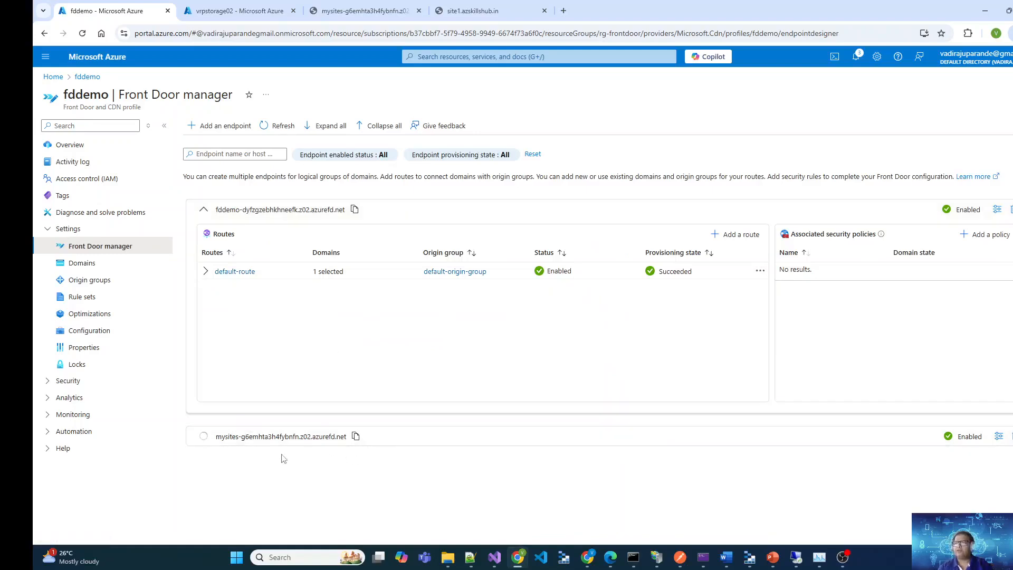
{"action": "left_click", "coordinate": [236, 498]}
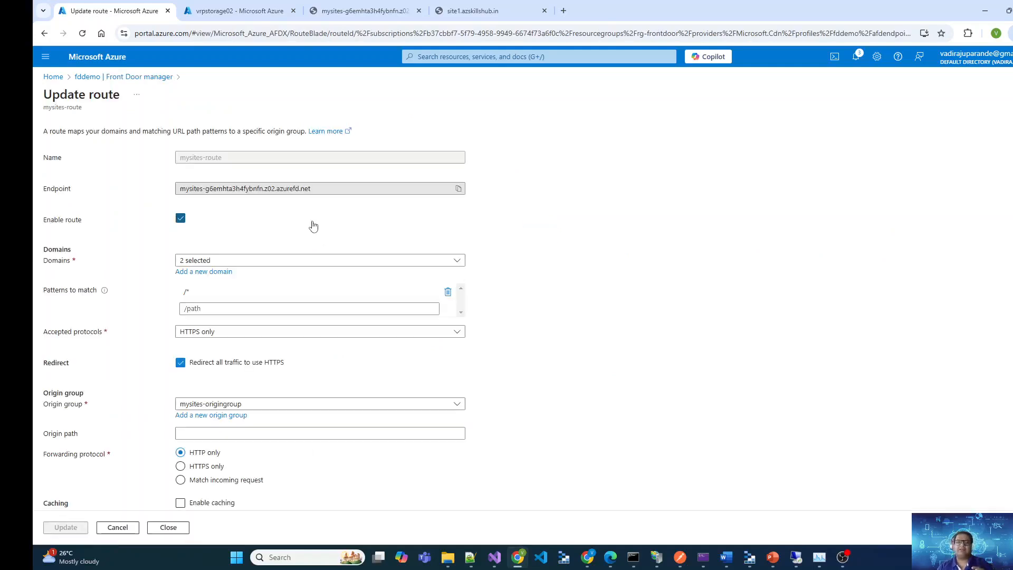
{"action": "left_click", "coordinate": [328, 261]}
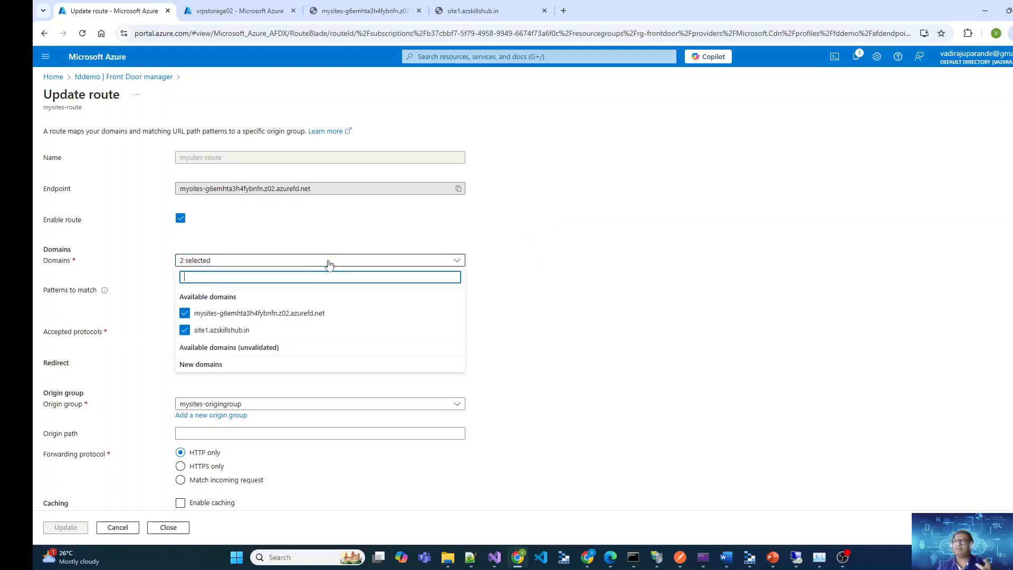
{"action": "left_click", "coordinate": [580, 336]}
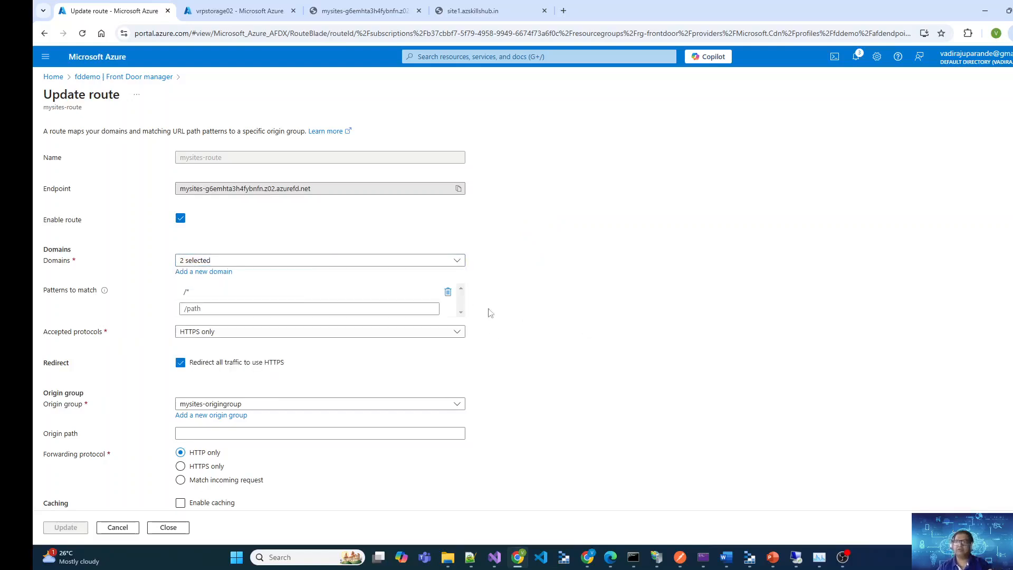
{"action": "left_click", "coordinate": [314, 404]}
{"action": "scroll", "coordinate": [566, 444], "scroll_direction": "down", "scroll_amount": 2}
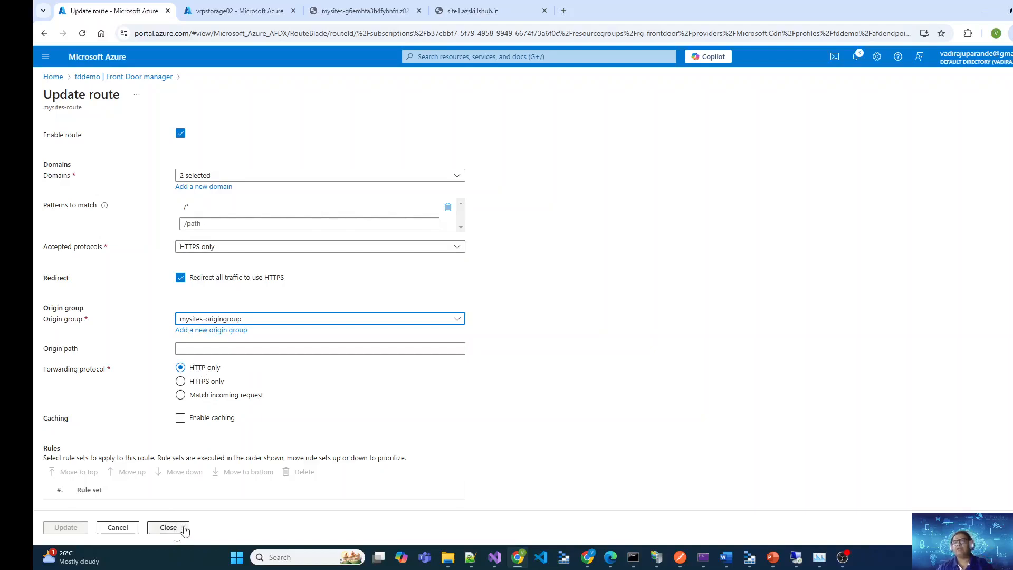
{"action": "left_click", "coordinate": [168, 528]}
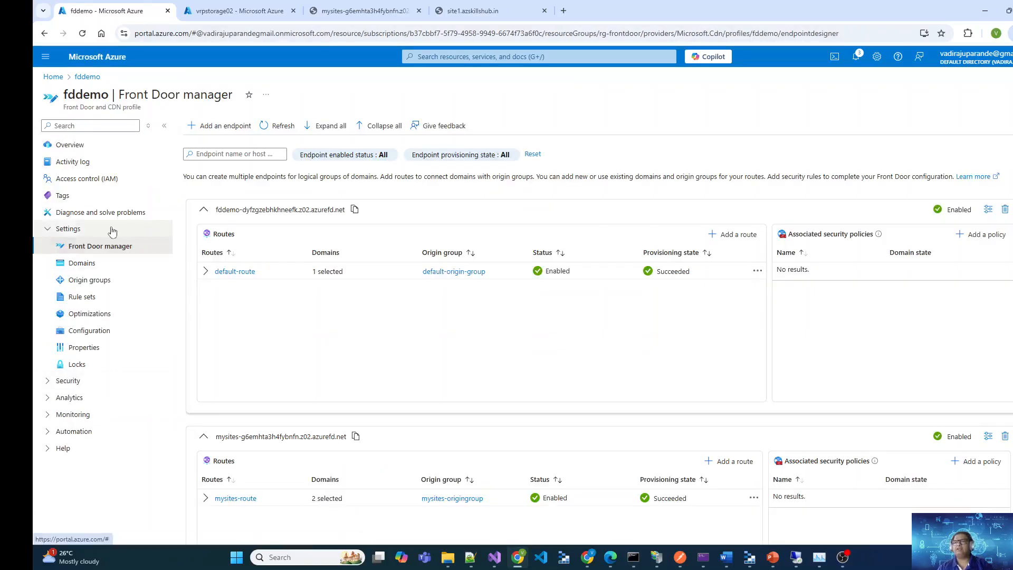
Recheck site1.azskillshub.in on the fddemo Domains page, view its live site, and return to the Domains page
{"action": "left_click", "coordinate": [84, 263]}
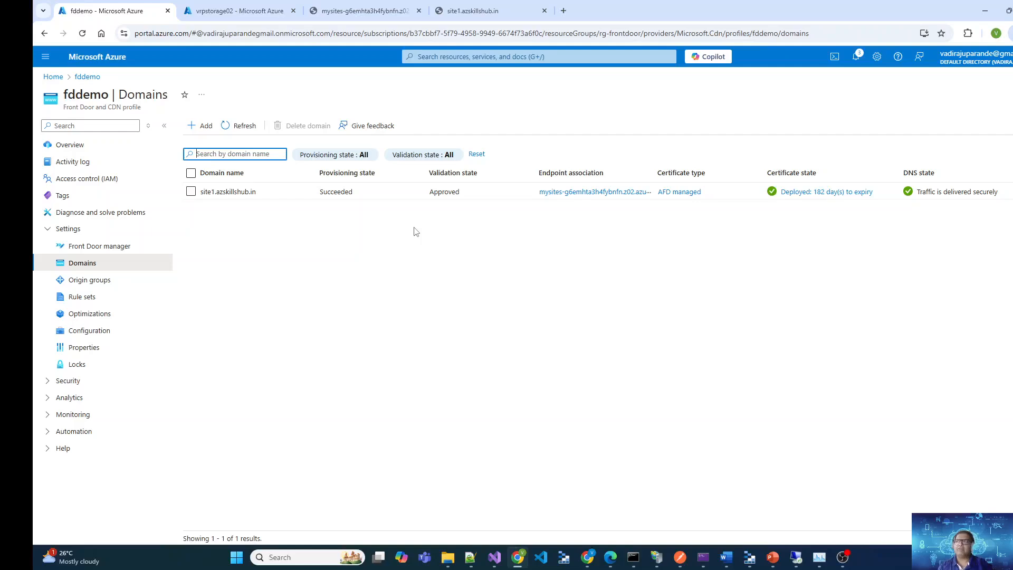
{"action": "left_click", "coordinate": [473, 10]}
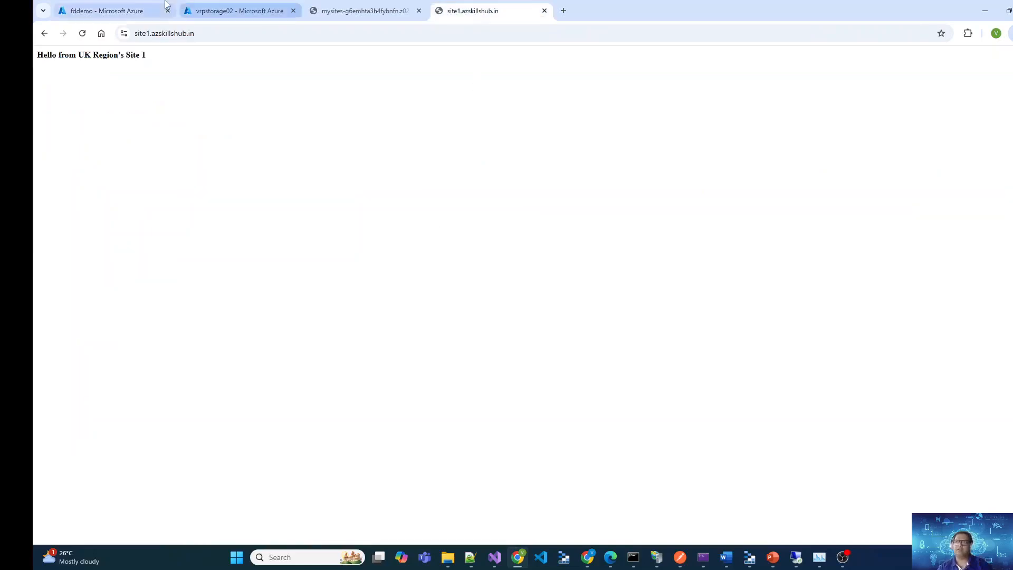
{"action": "left_click", "coordinate": [141, 7]}
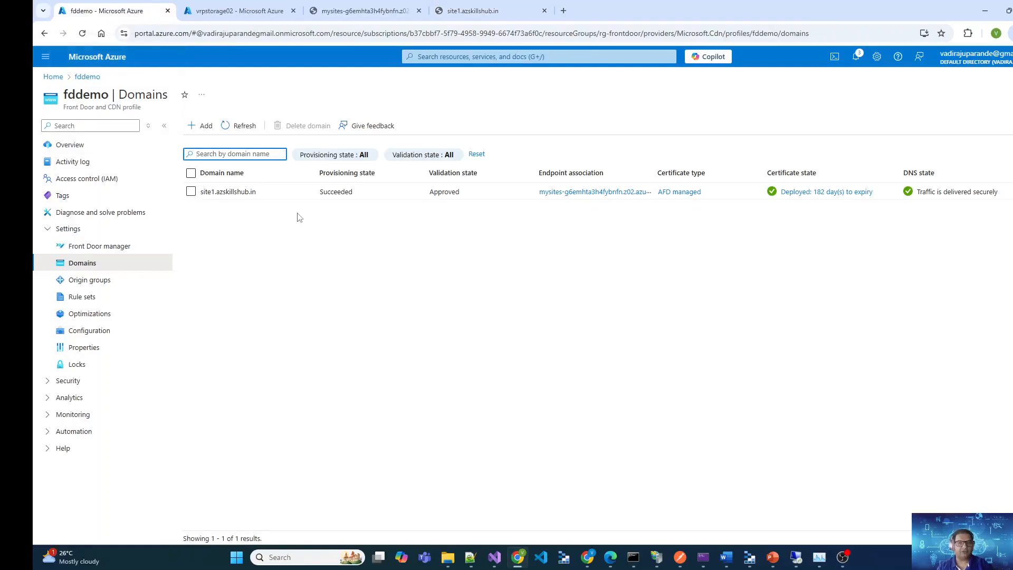